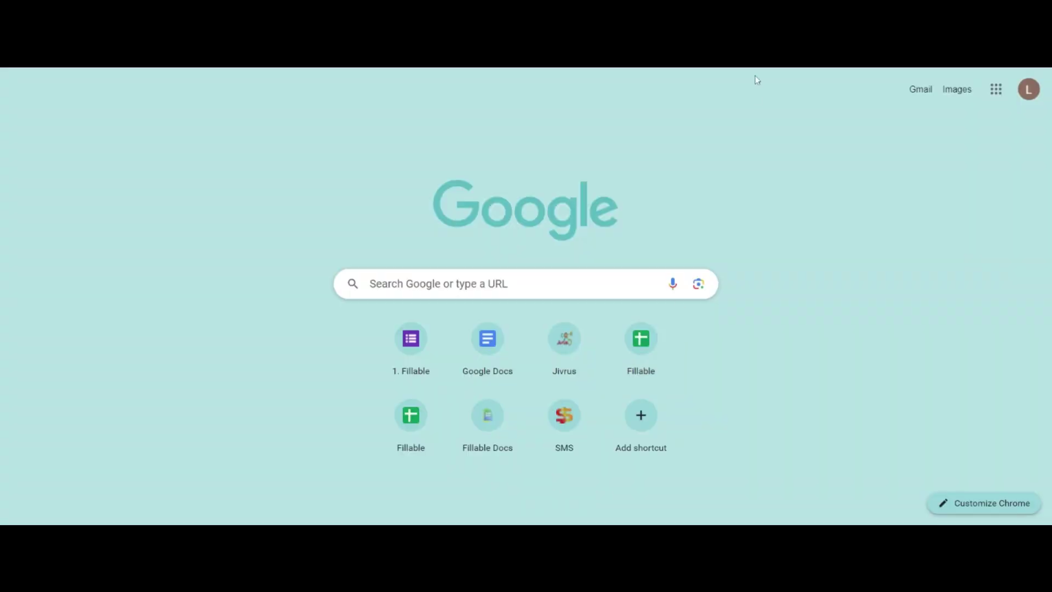
Step: Open the Invitation Letter Data Sheet in Google Sheets and review its guest and event cells
click(998, 93)
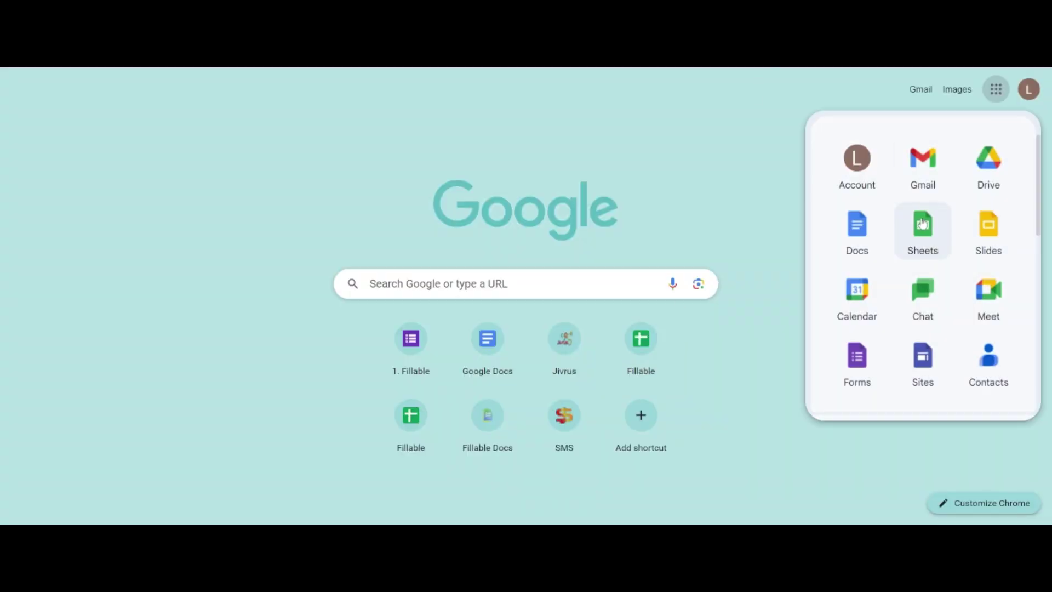
click(923, 223)
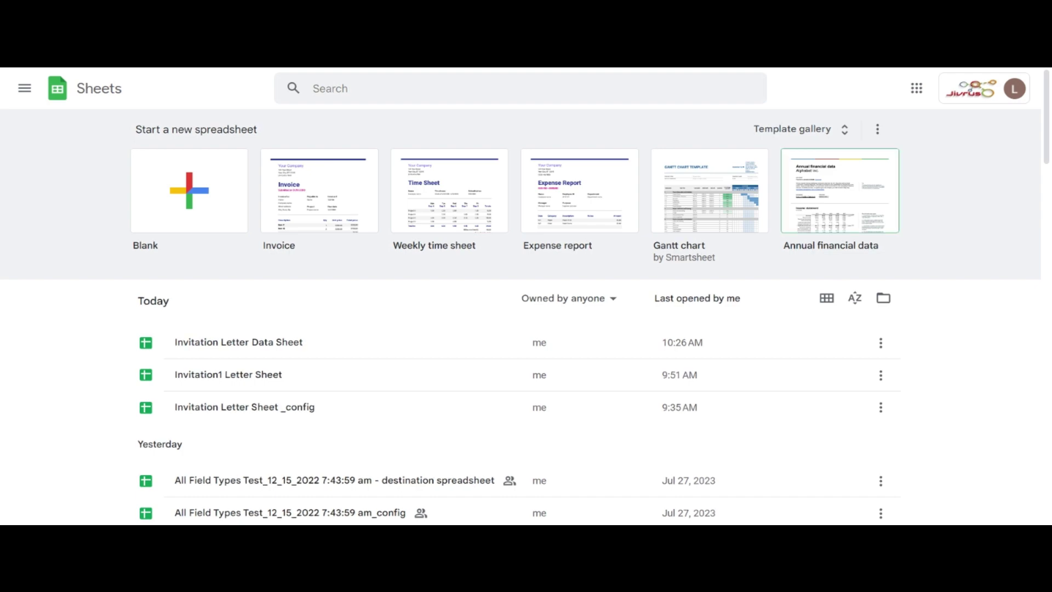
click(281, 342)
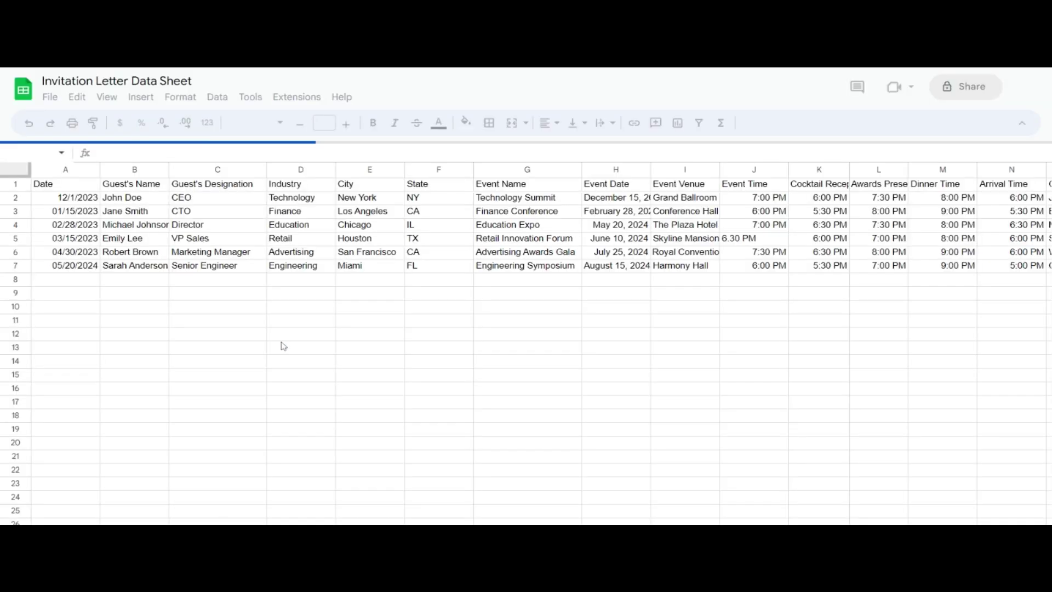
click(301, 209)
click(821, 223)
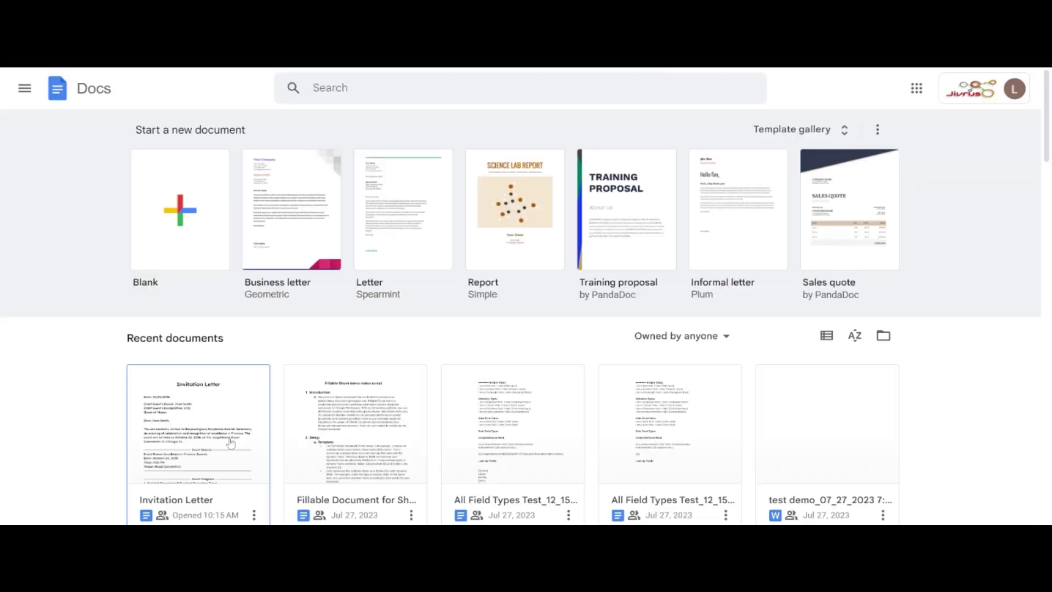
Step: Open the Invitation Letter document and replace the letter's date with ${Date}
click(231, 443)
scroll(493, 329, down, 5)
scroll(493, 328, down, 5)
scroll(493, 329, up, 15)
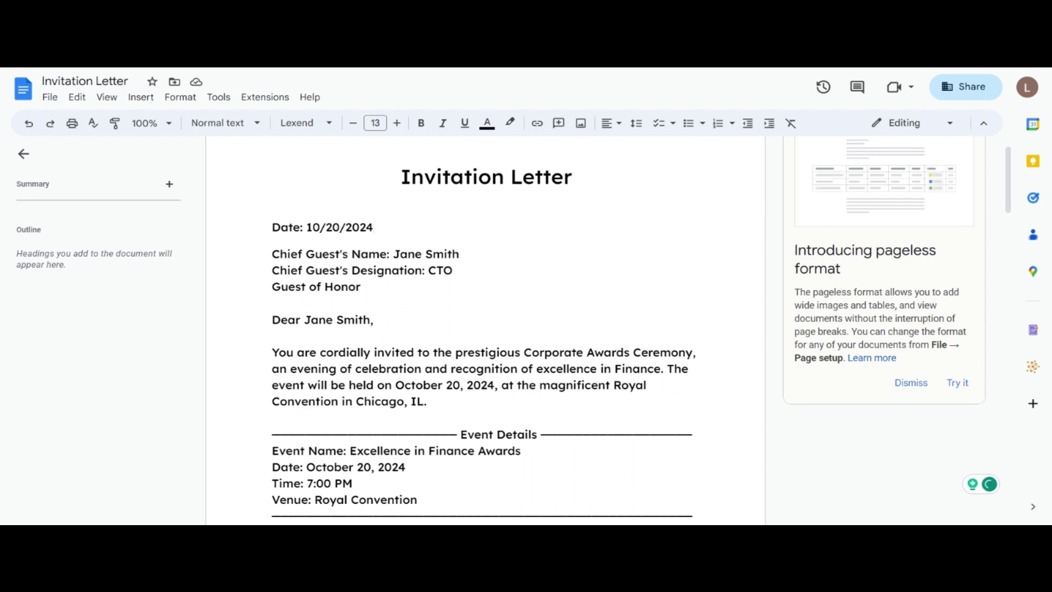
key(BackSpace)
key(BackSpace)
key(BackSpace)
key(BackSpace)
key(BackSpace)
key(BackSpace)
key(BackSpace)
key(BackSpace)
key(BackSpace)
key(BackSpace)
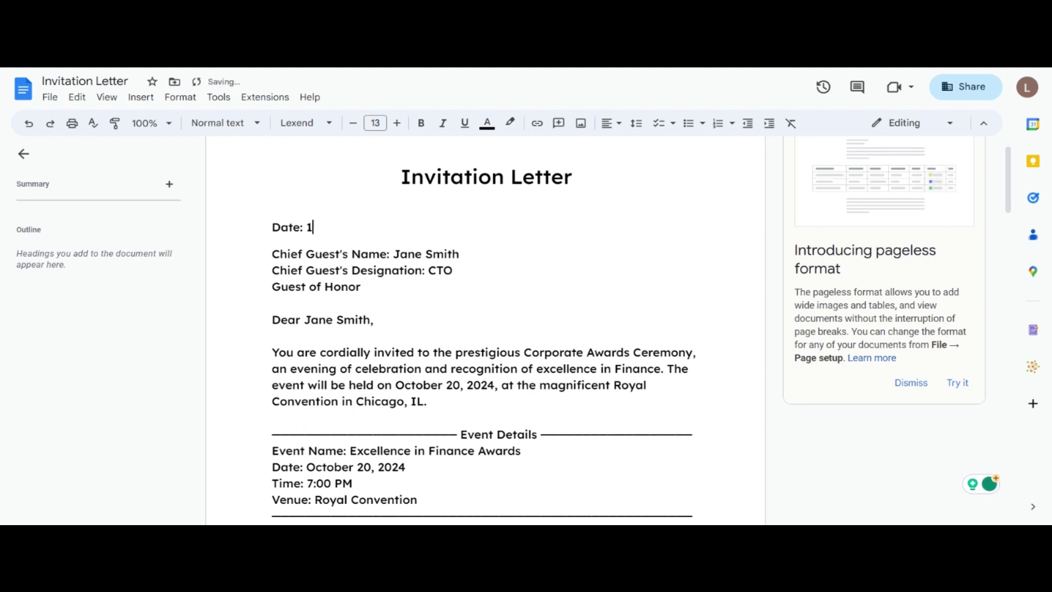
text(${)
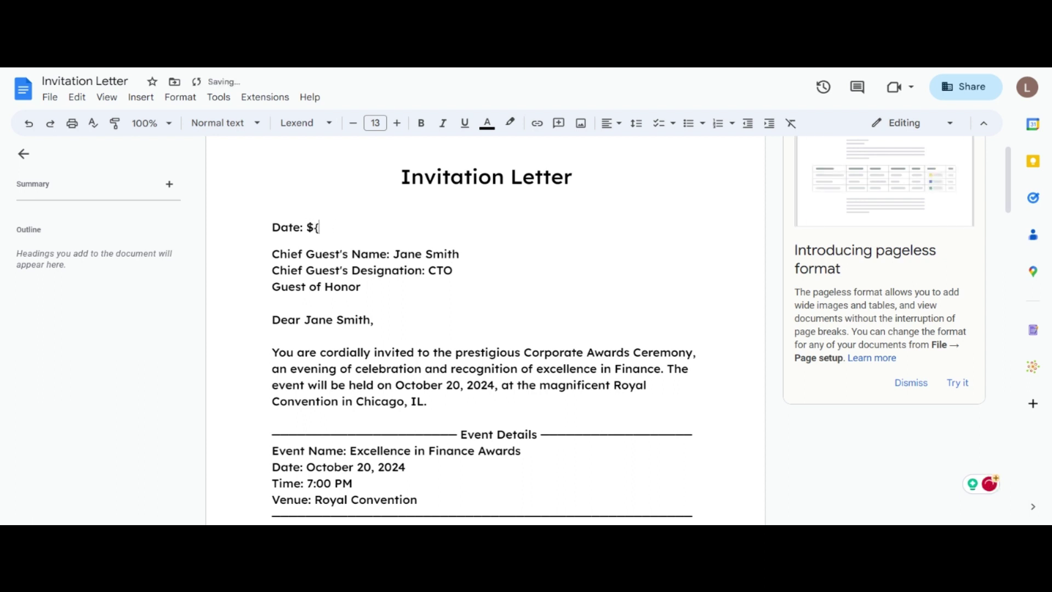
text(Date})
Step: Replace both Jane Smith mentions with ${Chief Guest's Name} and CTO with ${Chief Guest's Designation}
drag(393, 254, 459, 254)
text(${Chief Guest's Name})
click(453, 270)
key(BackSpace)
key(BackSpace)
key(BackSpace)
text(${Chief Guest's Designation})
drag(304, 319, 372, 319)
text(${Chief Guest's Name})
Step: Turn October 20, 2024 into ${Event Date} and Royal Convention into ${Event Venue}
click(396, 385)
text(${)
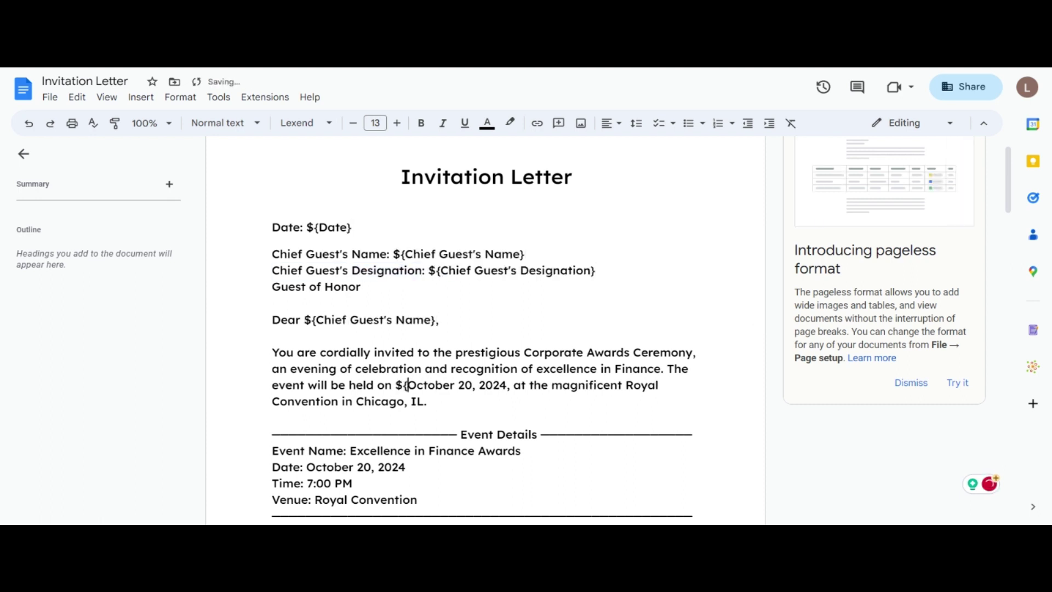
click(507, 385)
text(})
drag(406, 385, 507, 384)
key(BackSpace)
text(Event Date)
click(596, 385)
text(${)
click(427, 401)
text(})
drag(609, 384, 427, 402)
text(Event Venue)
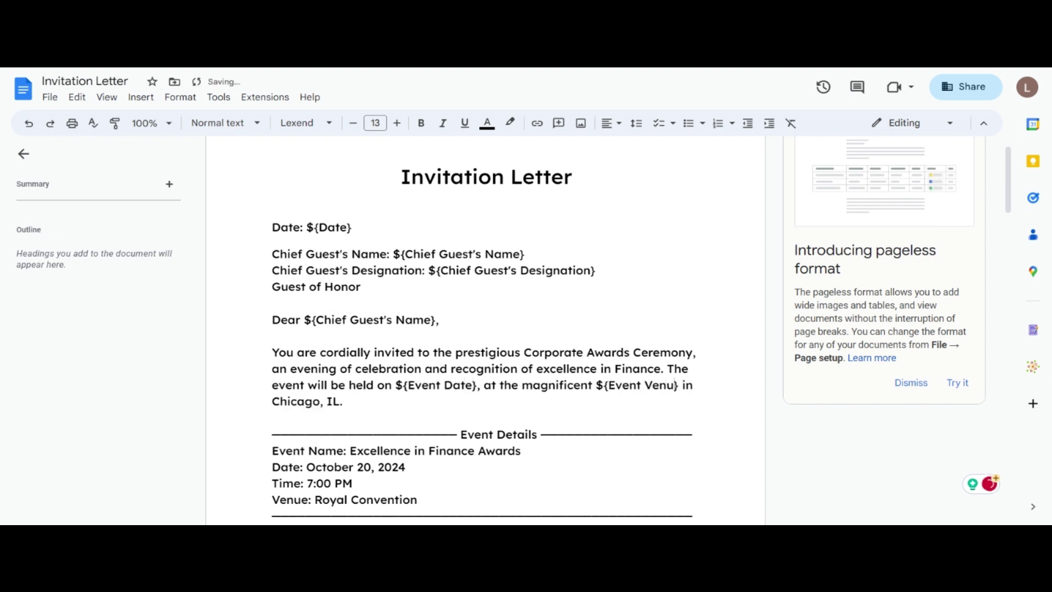
Step: Turn Chicago into ${City} and wrap IL in ${} braces for the state field
click(289, 401)
text(${)
click(347, 401)
text(})
drag(347, 401, 299, 401)
text(City)
click(334, 401)
text(${)
click(360, 401)
text(})
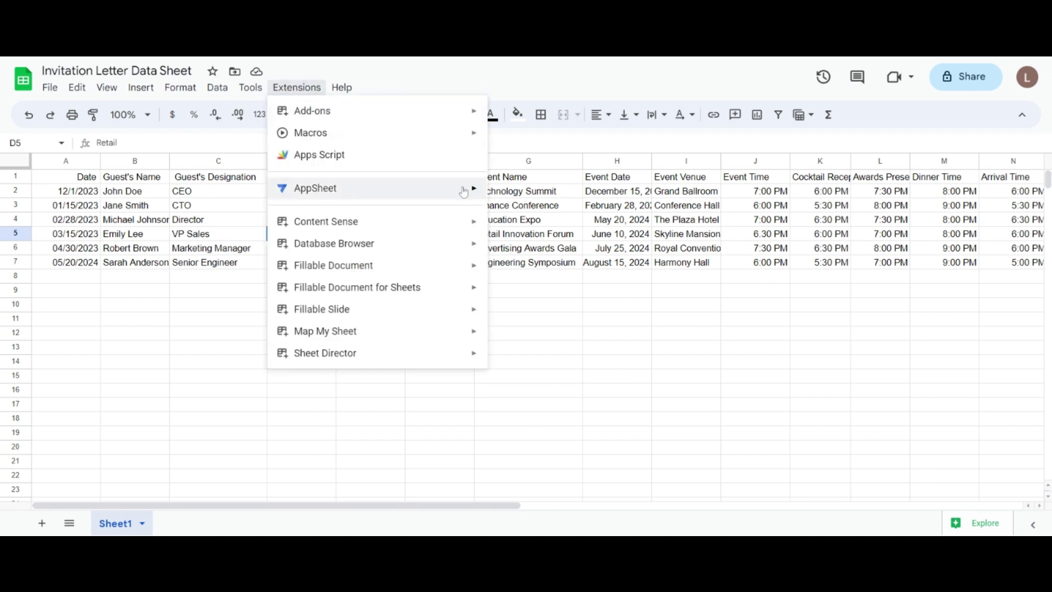
Step: Start the Fillable Document add-on and browse its demo templates
mouse_move(470, 286)
click(543, 289)
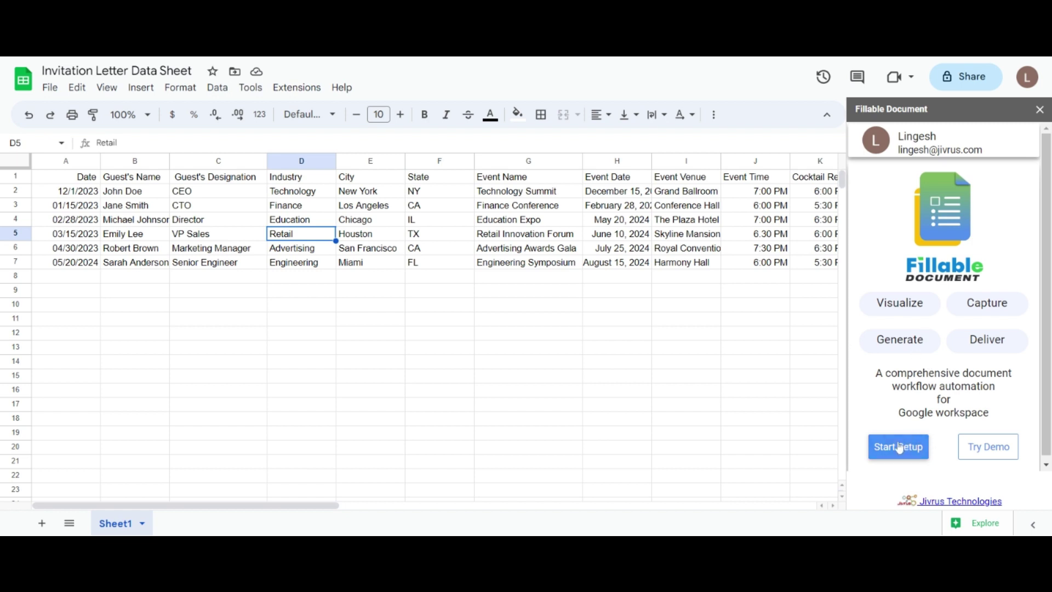
click(986, 447)
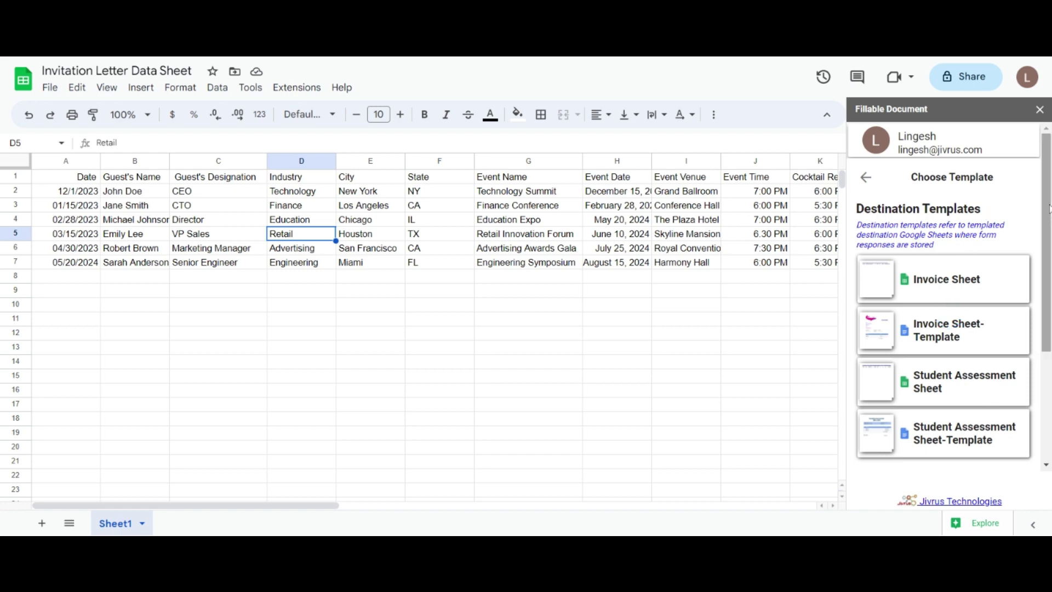
drag(1049, 209, 1048, 211)
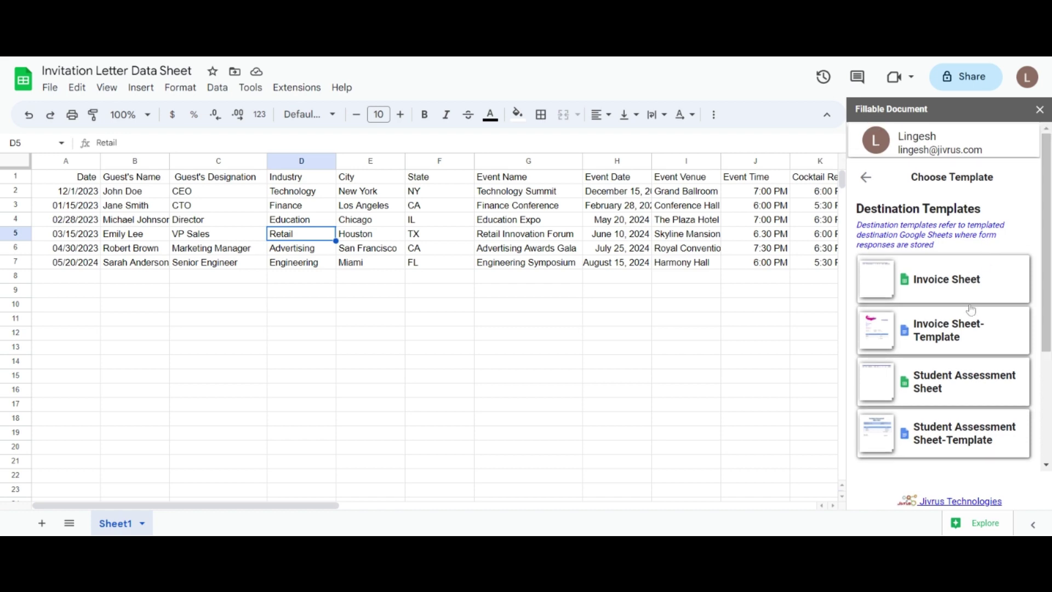
scroll(976, 355, down, 3)
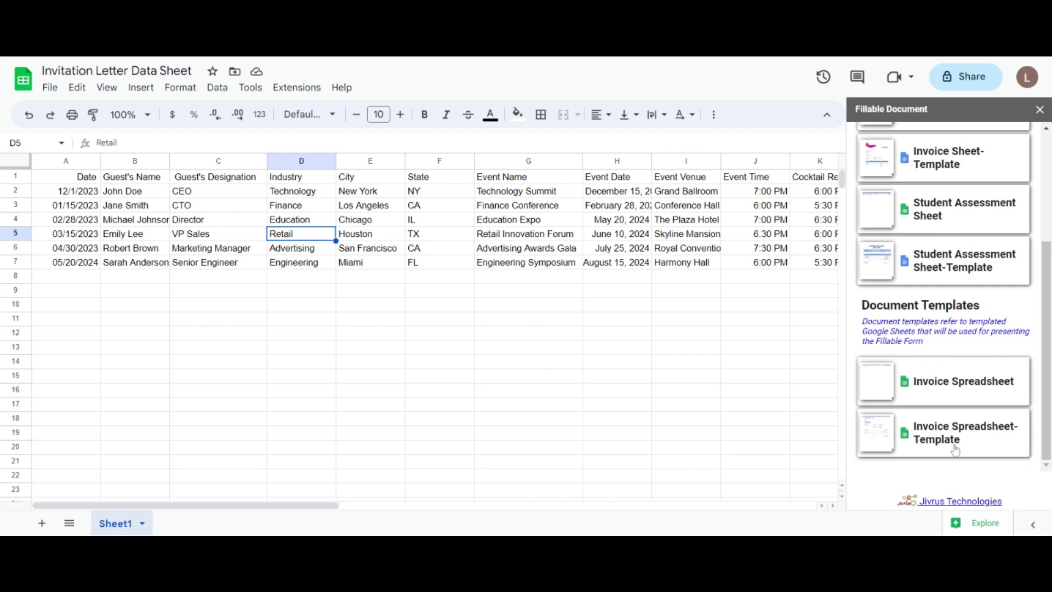
drag(1046, 382, 1038, 230)
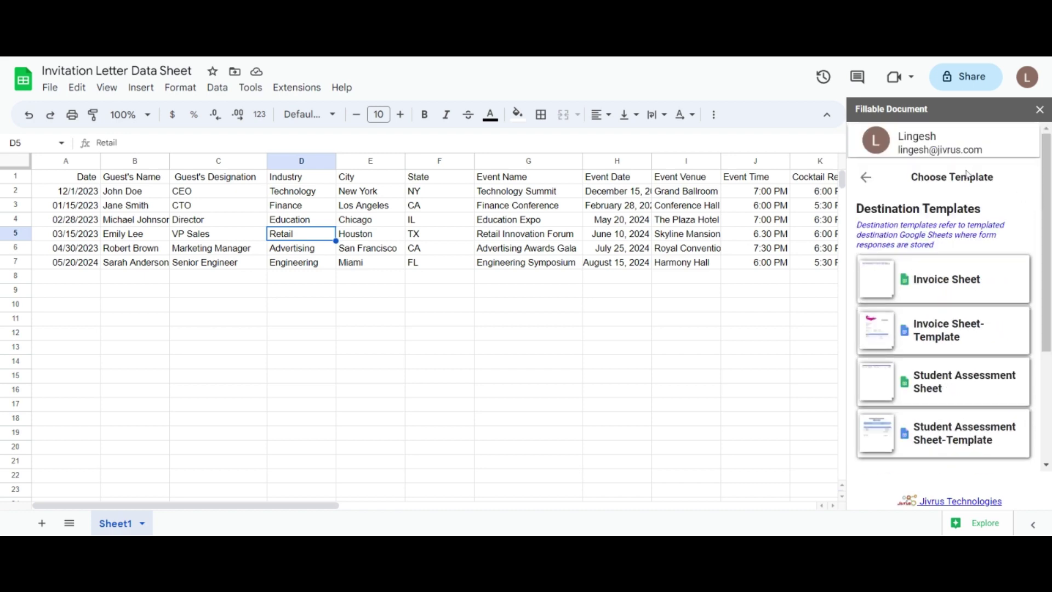
Step: Return to the add-on's home screen and scroll down to its setup options
click(868, 180)
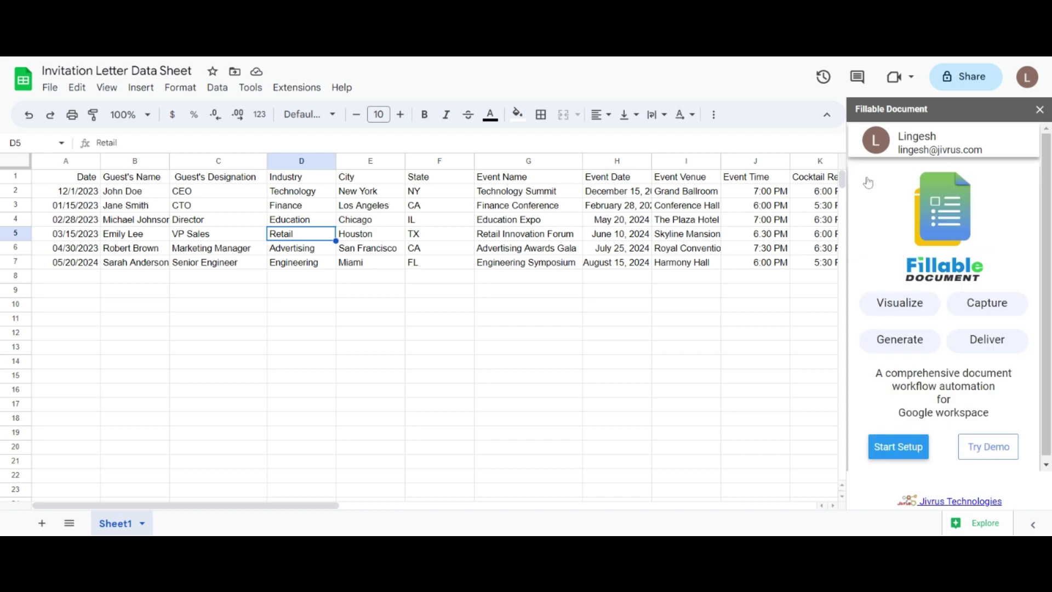
scroll(1048, 221, down, 1)
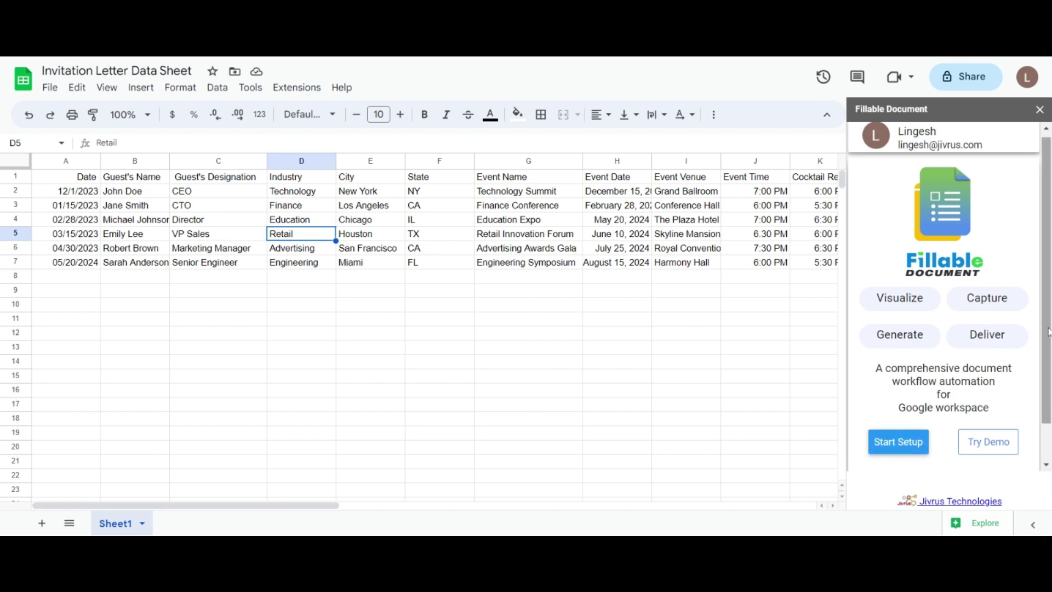
scroll(1048, 328, down, 1)
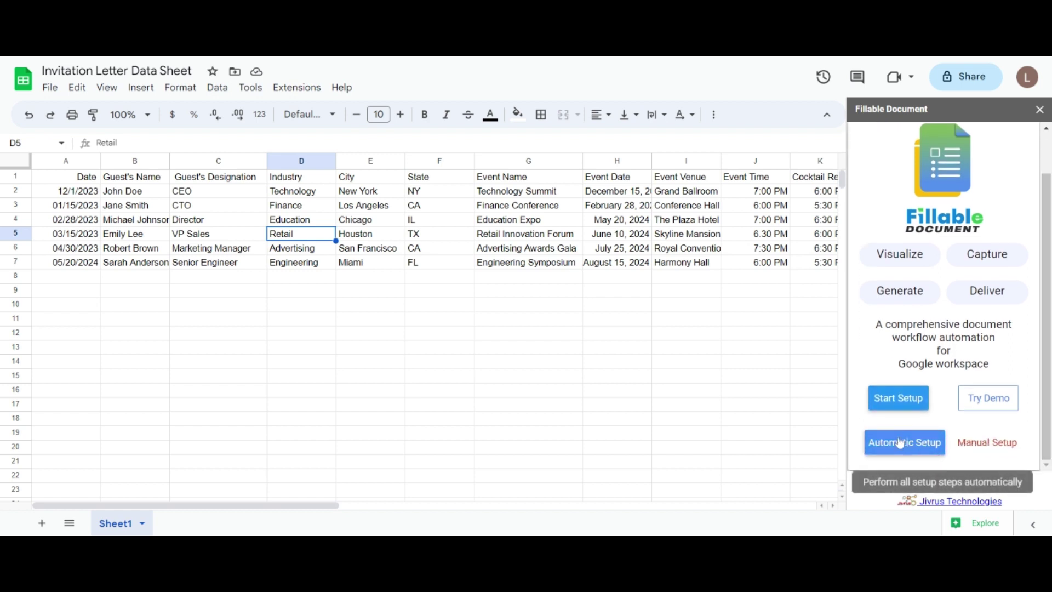
Step: Try Manual Setup, cancel the template chooser, then go back and run Automatic Setup
click(987, 442)
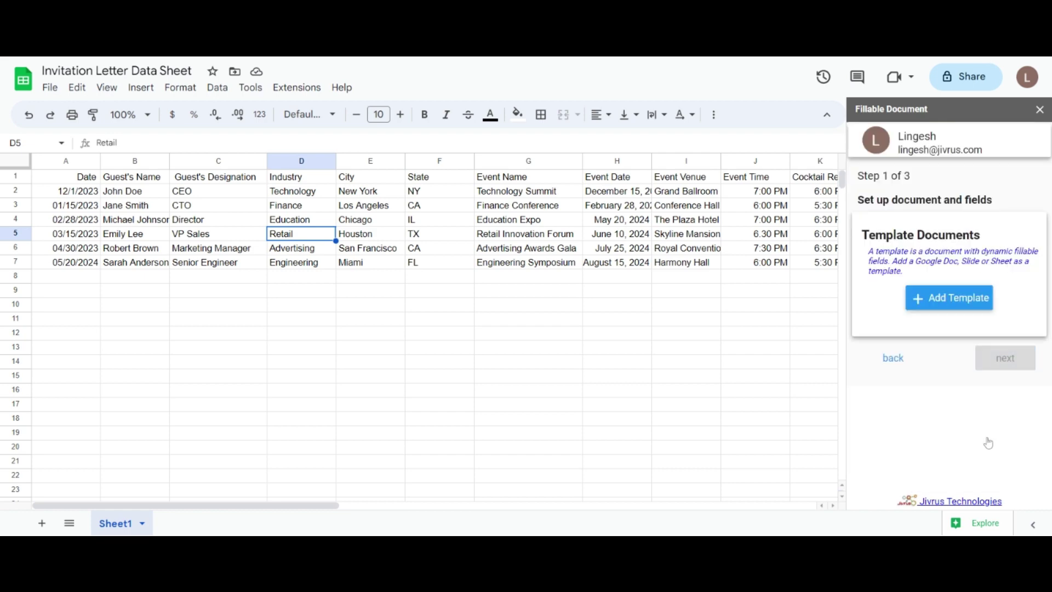
click(945, 303)
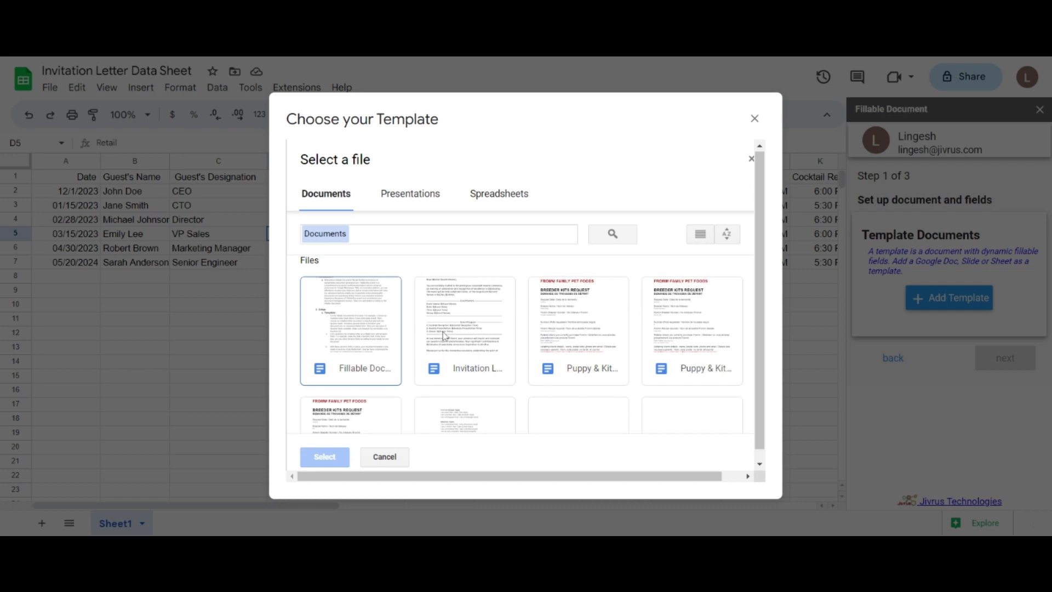
click(755, 119)
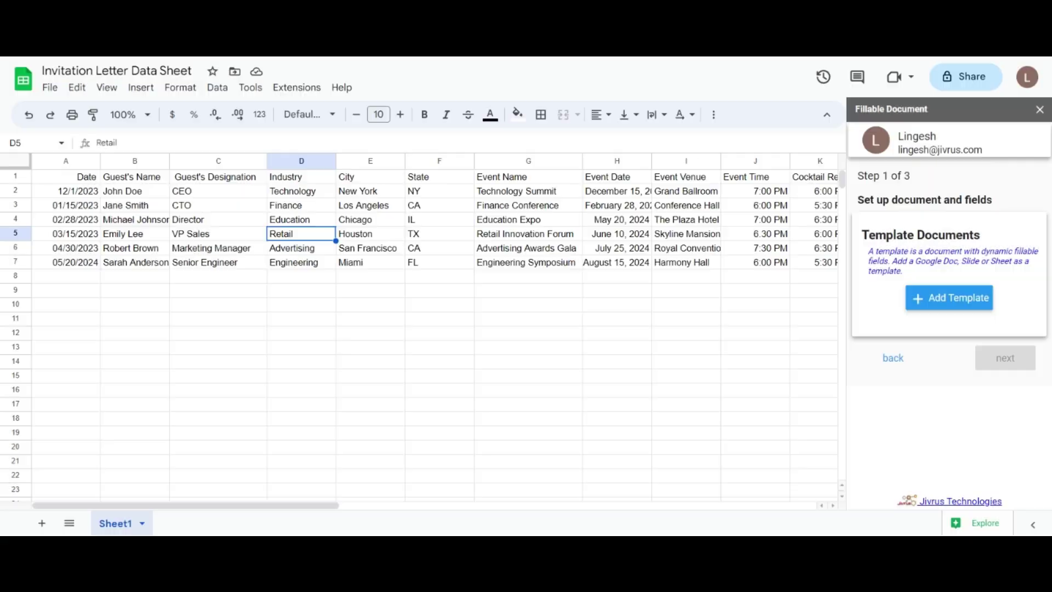
click(1005, 360)
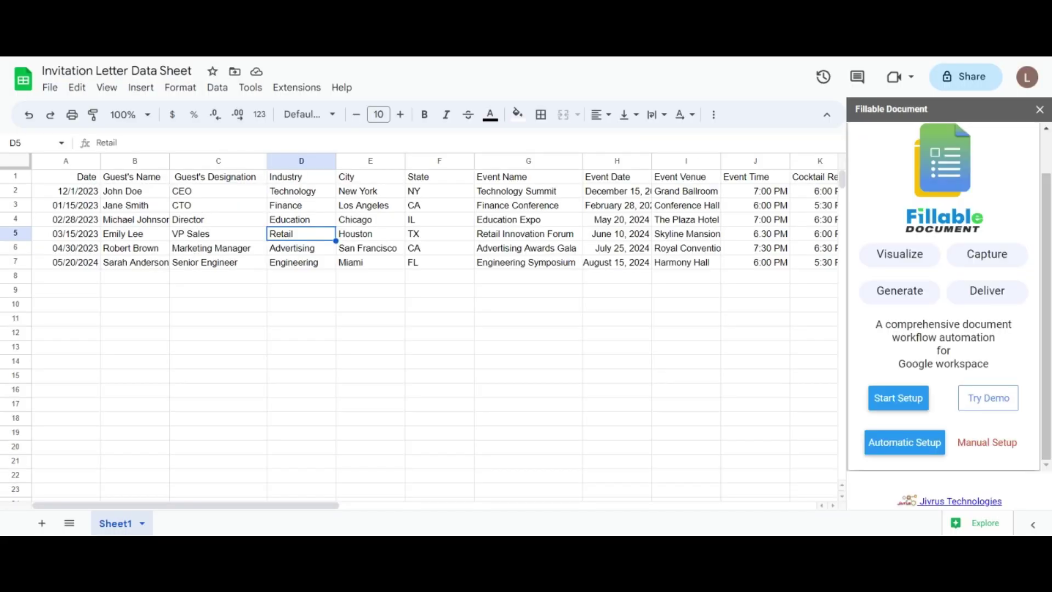
click(920, 451)
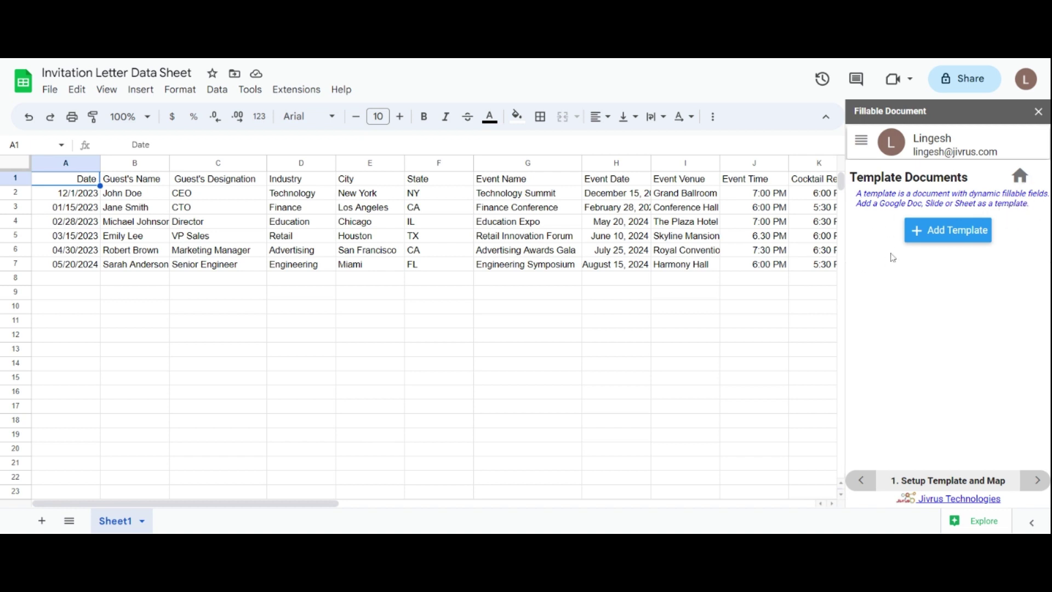
Step: Add the Invitation Letter document as the template and expand its output format settings
click(952, 237)
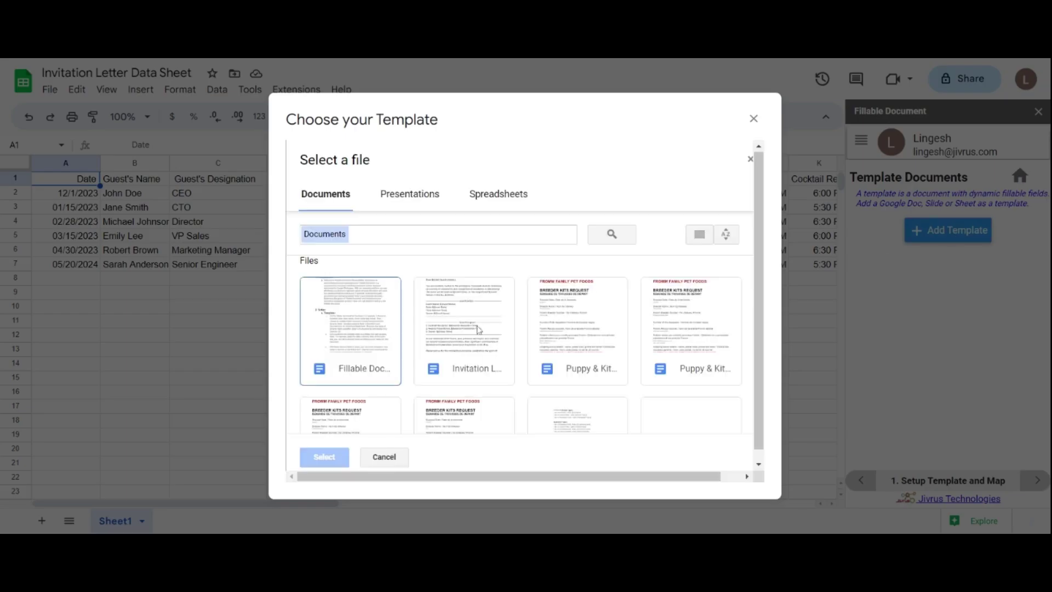
click(452, 323)
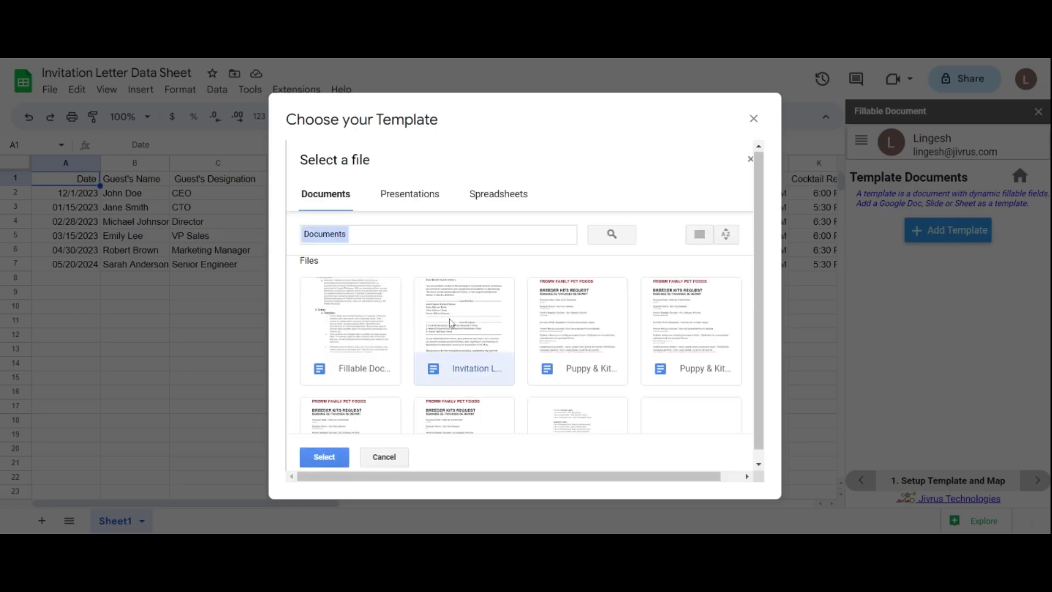
click(324, 456)
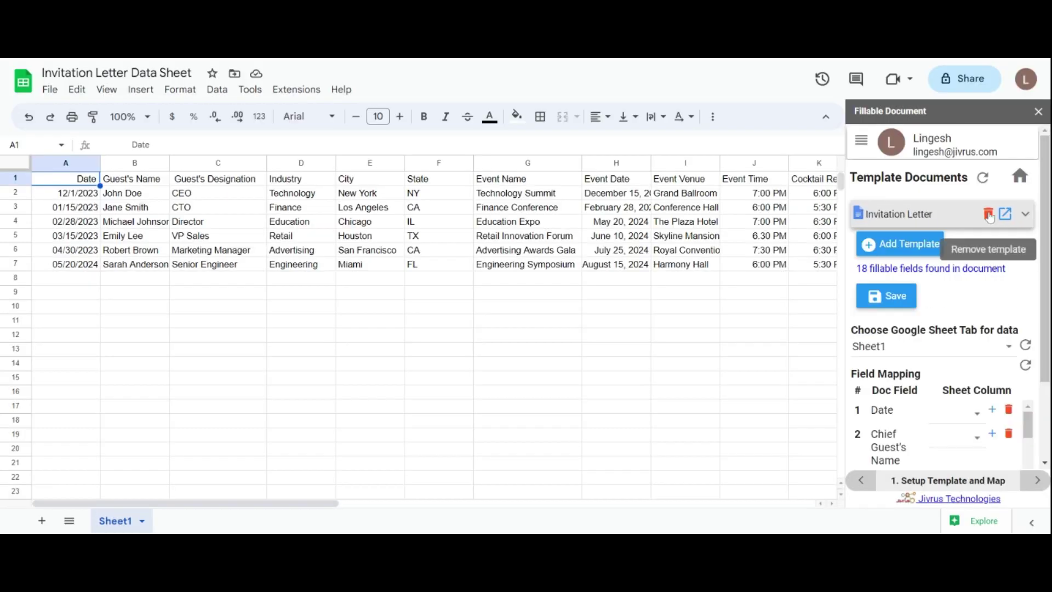
click(1025, 218)
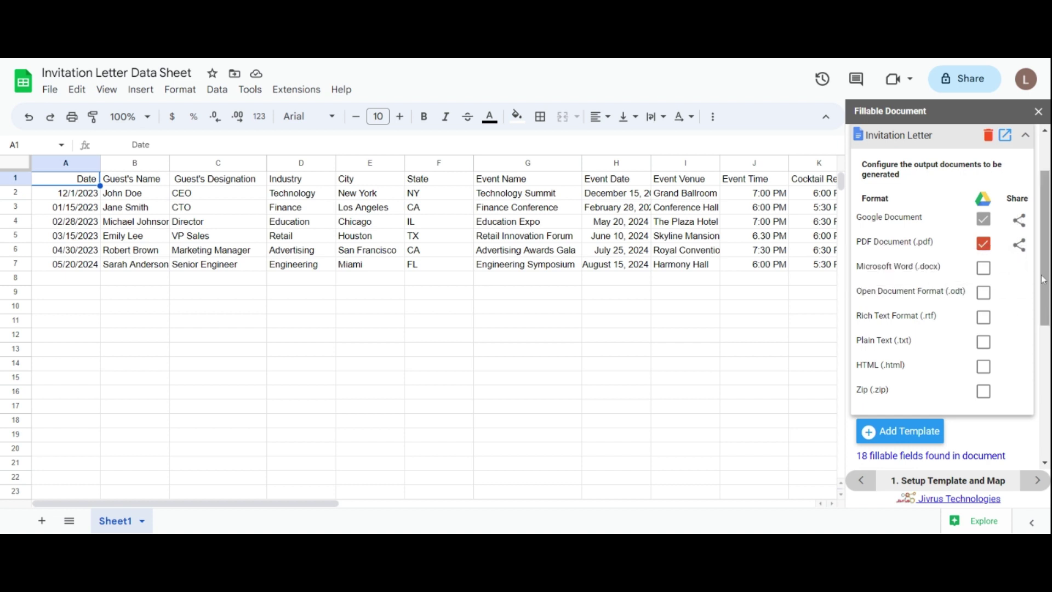
Step: Add Microsoft Word, Open Document Format and Rich Text Format as extra output formats
click(984, 271)
click(985, 295)
click(985, 318)
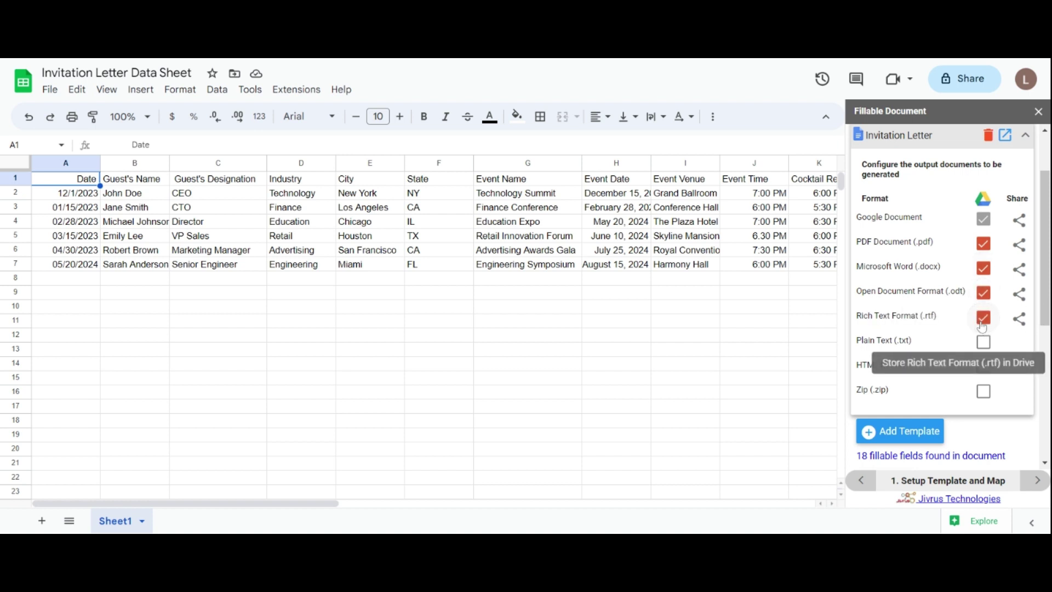
drag(1044, 297, 1044, 285)
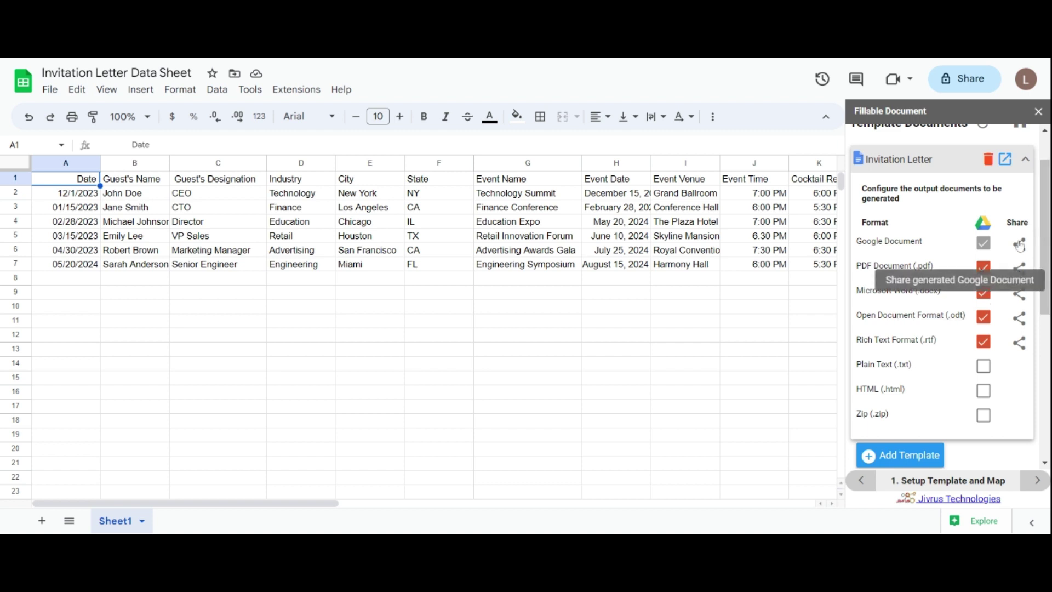
Step: Share the Google Document output with a collaborator's e-mail address as Viewer
click(1020, 245)
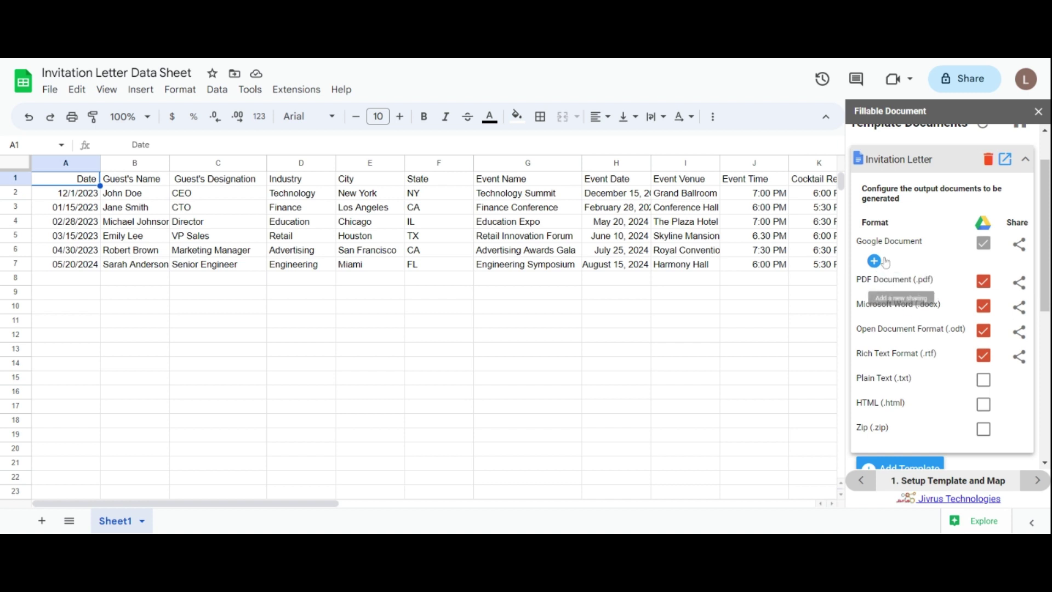
click(875, 262)
click(932, 285)
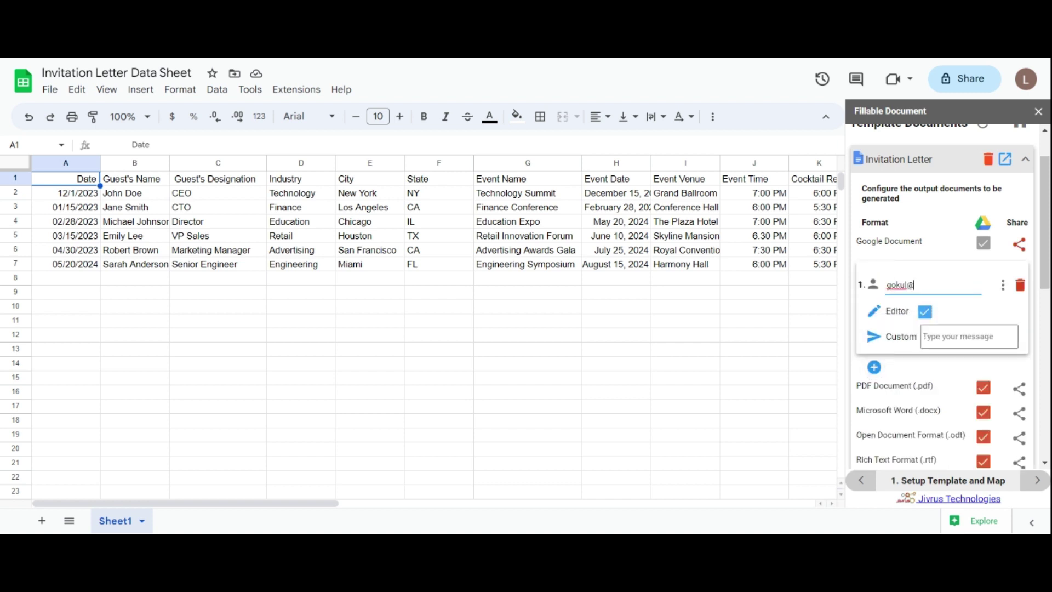
click(876, 312)
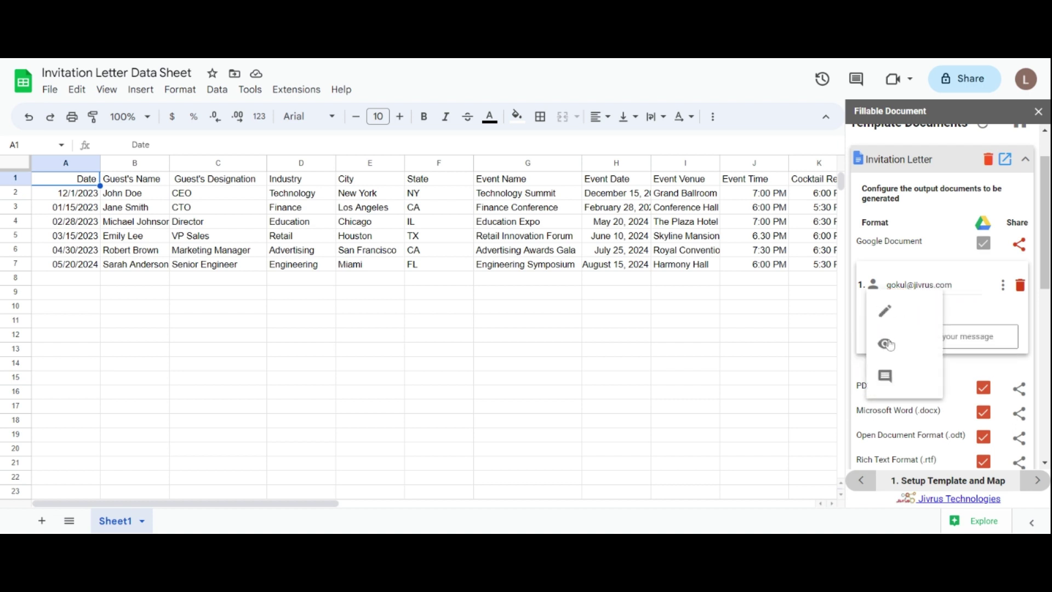
click(888, 344)
click(1020, 247)
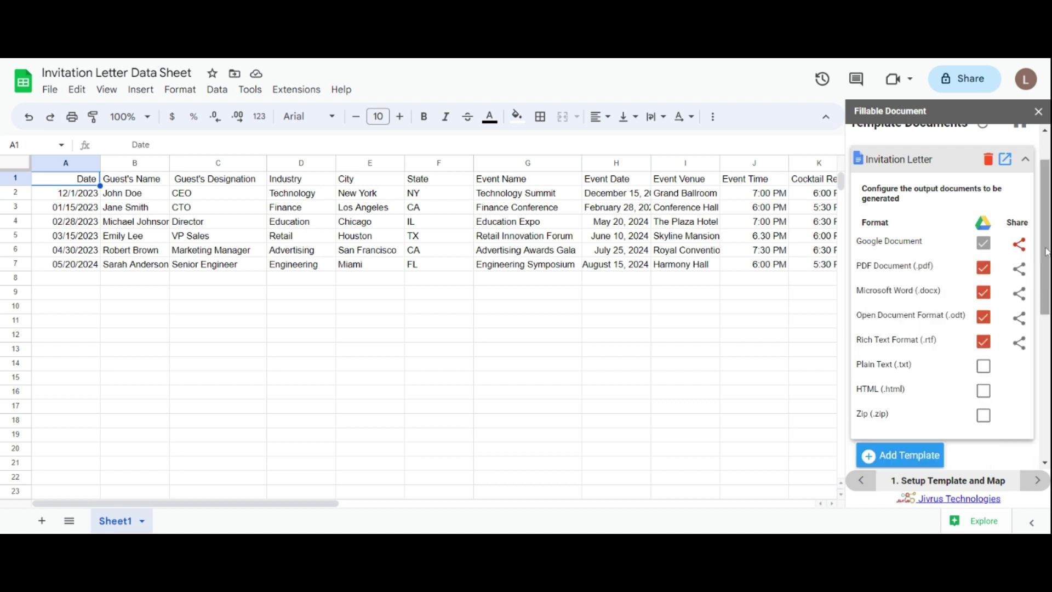
scroll(900, 367, down, 3)
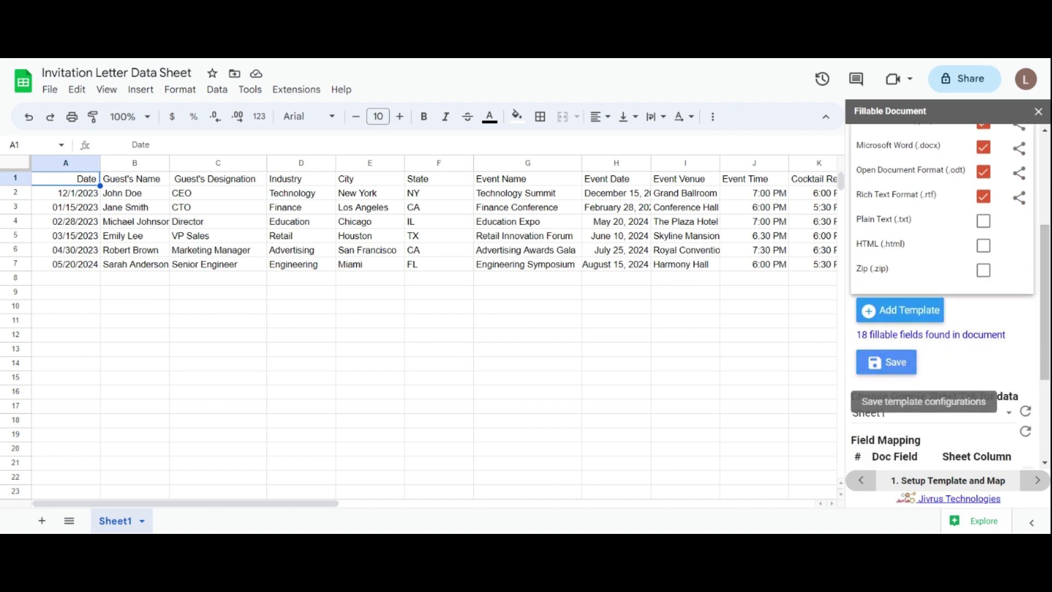
Step: Save the template's output settings and choose Sheet1 as the data tab
click(900, 363)
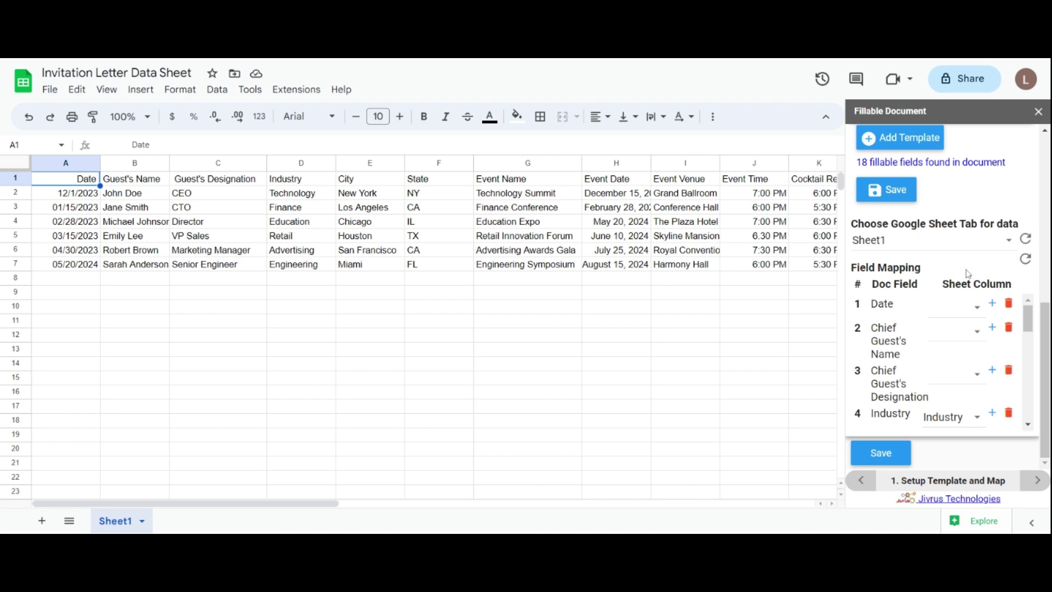
click(933, 248)
click(920, 248)
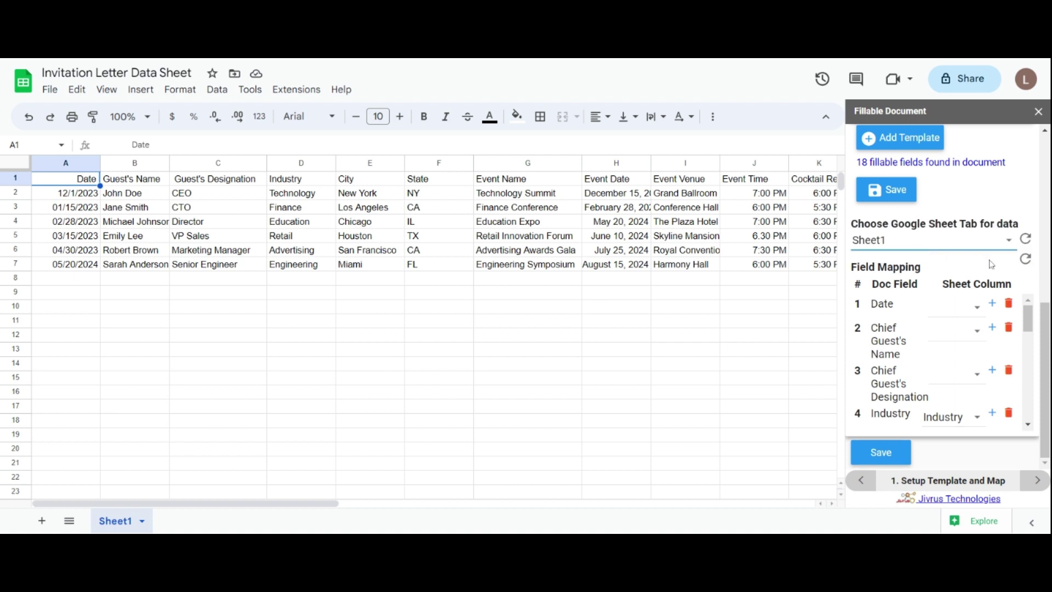
Step: Reload the sheet headers and review the column choices for the Date field
click(1025, 239)
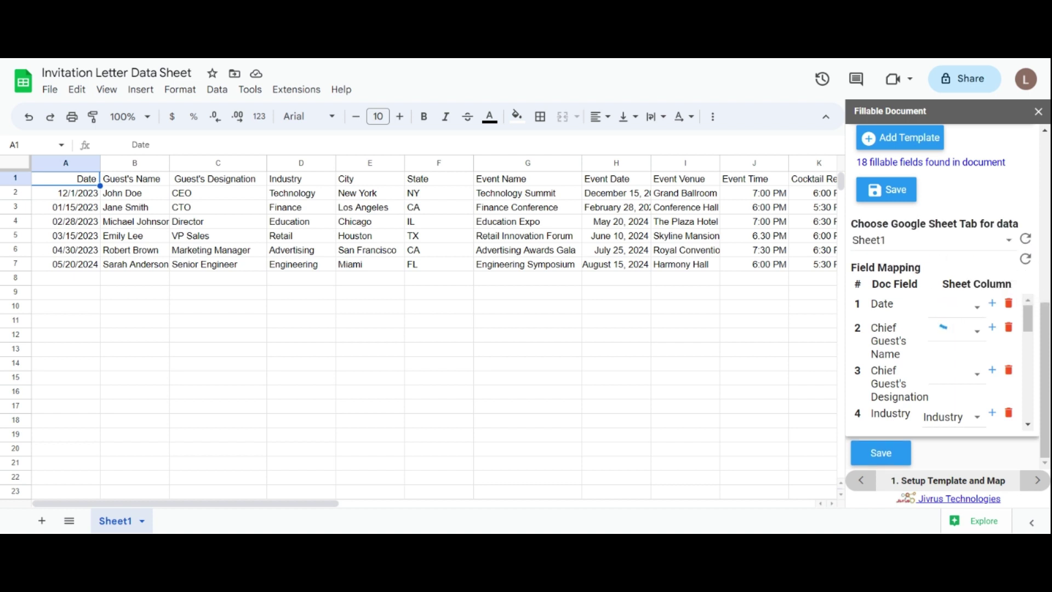
click(1025, 267)
drag(1030, 322, 1029, 309)
click(956, 311)
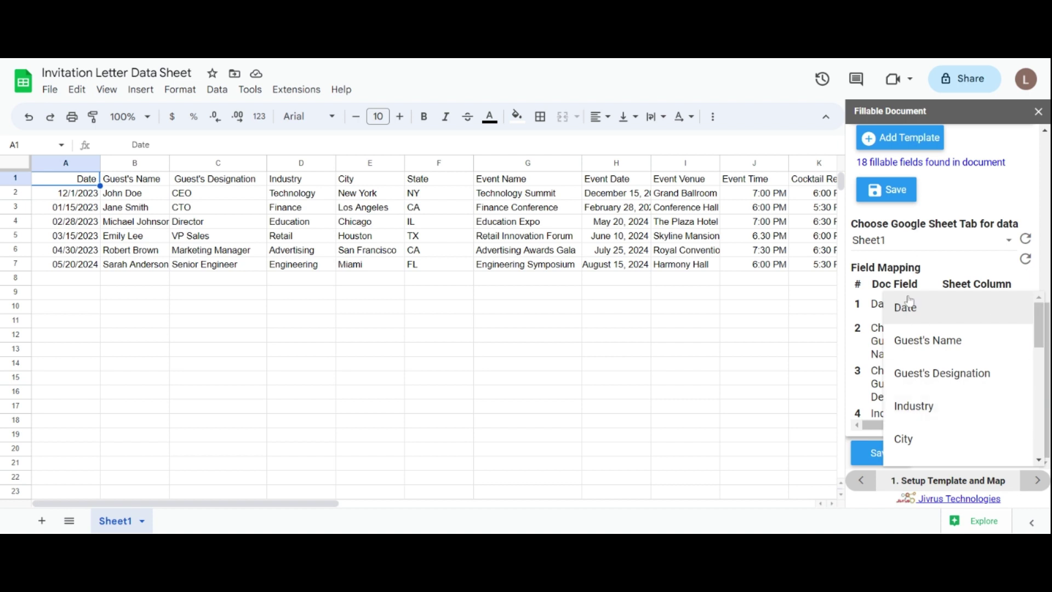
drag(1041, 326, 1046, 433)
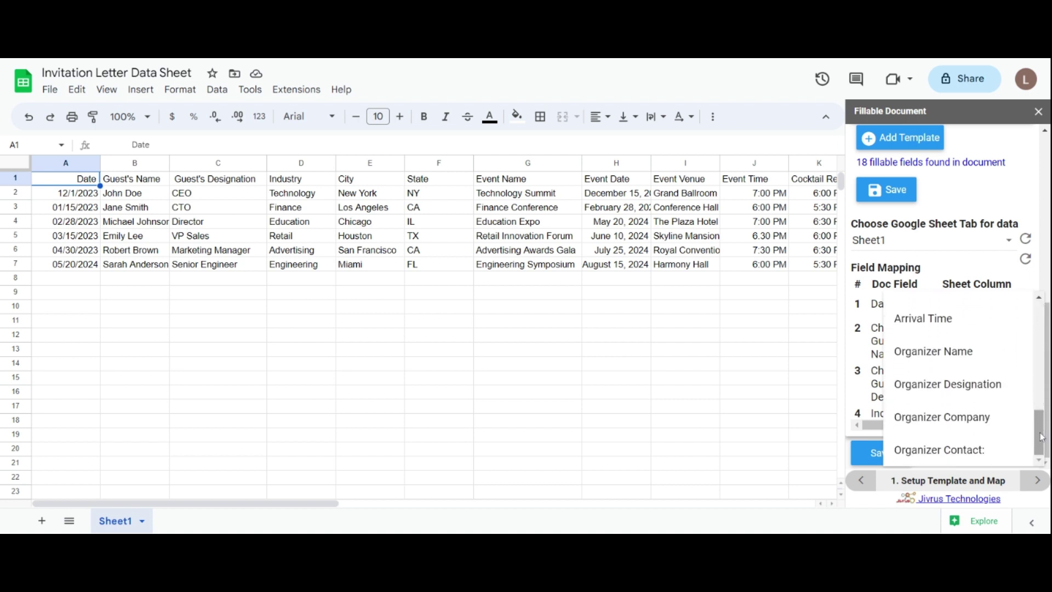
click(954, 260)
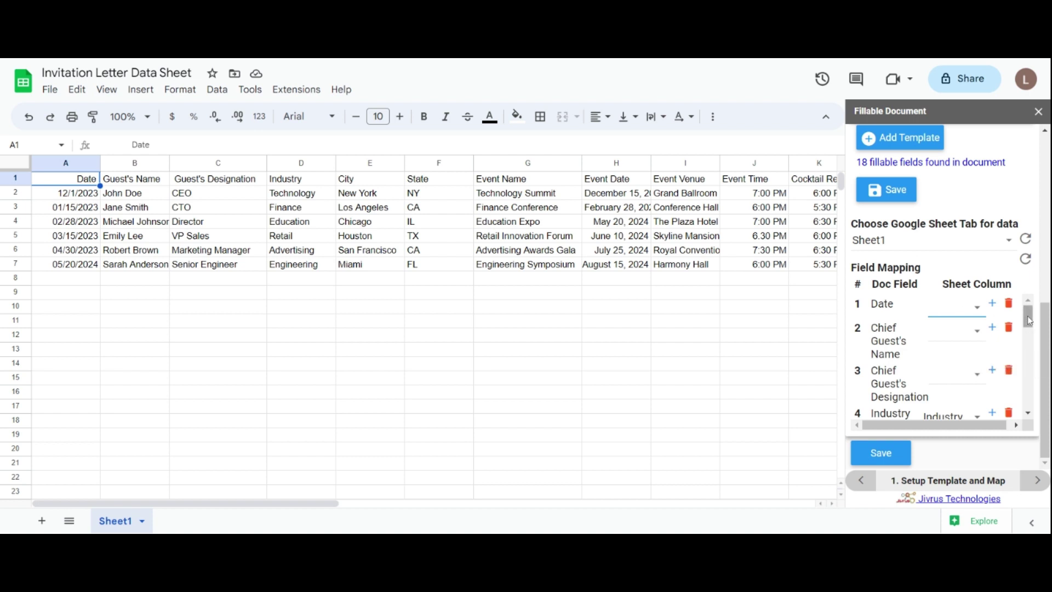
drag(1030, 321, 1026, 369)
Step: Map Date, Chief Guest's Name and Chief Guest's Designation to their matching sheet columns
scroll(964, 340, up, 6)
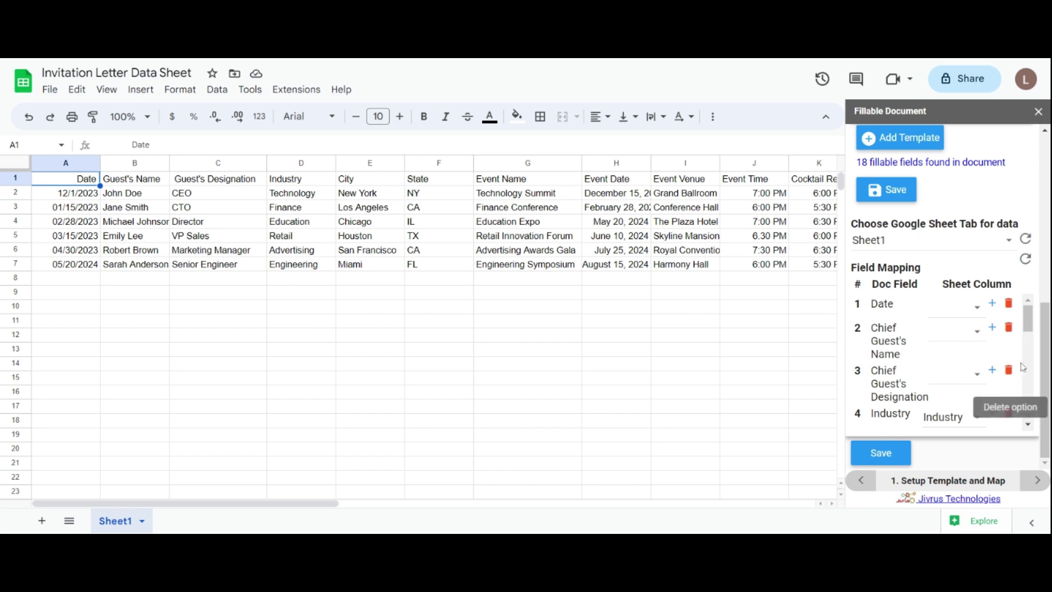
click(946, 311)
click(947, 310)
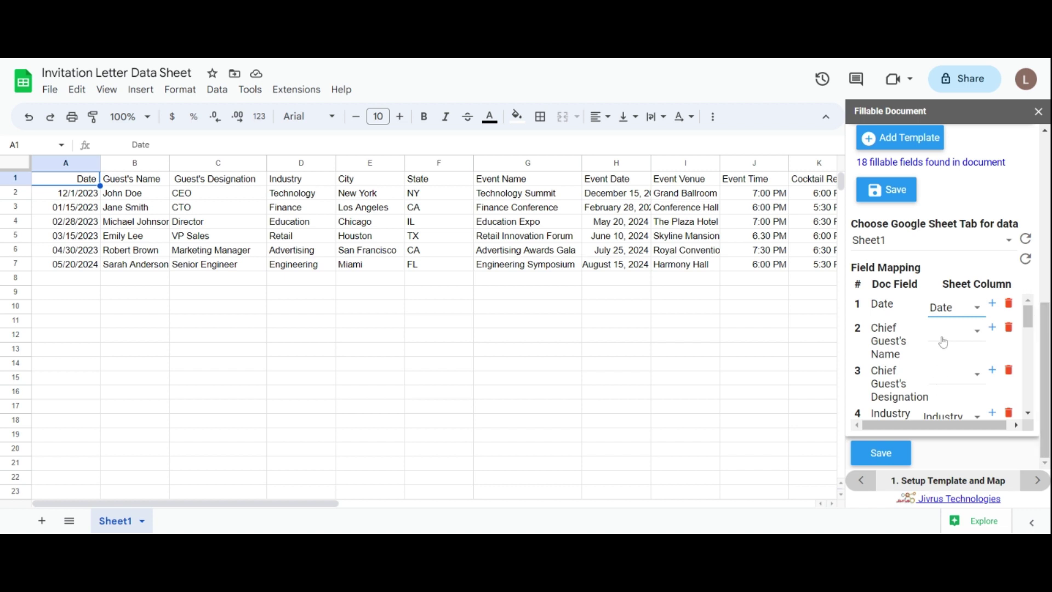
click(947, 339)
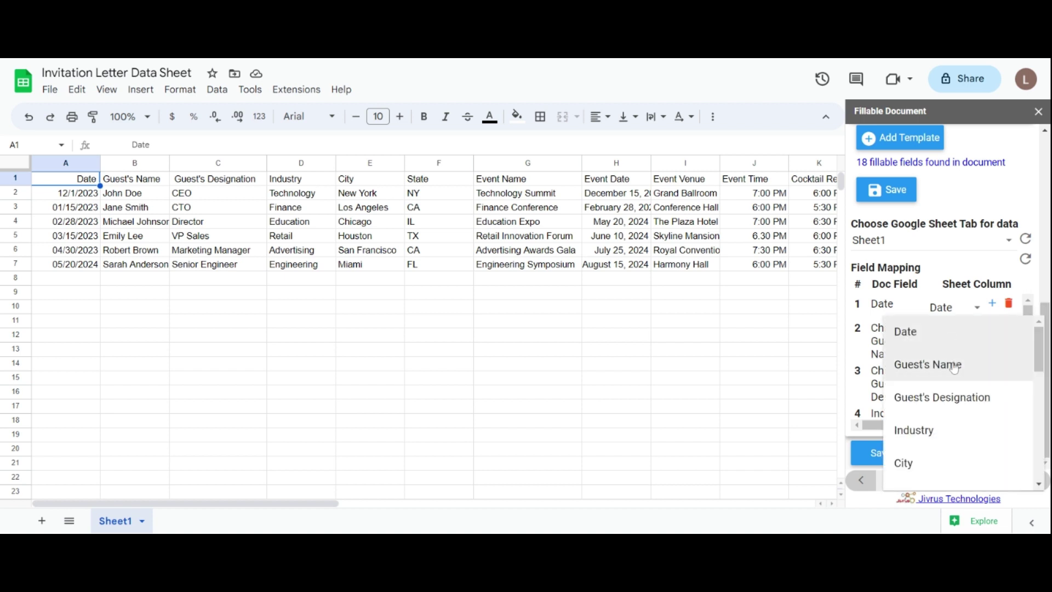
click(952, 366)
click(956, 379)
click(959, 409)
drag(1028, 314, 1033, 412)
Step: Map field 14 to Industry and Your Name, Designation, Company and Contact to Organizer columns
click(954, 348)
scroll(931, 384, down, 1)
click(926, 404)
click(956, 314)
scroll(964, 368, down, 3)
click(964, 368)
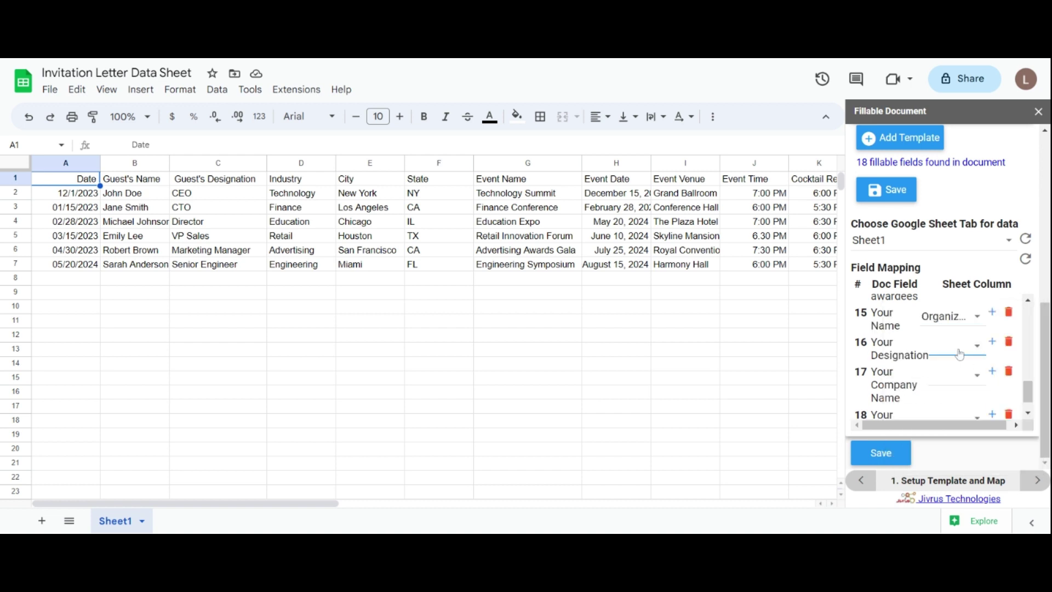
click(956, 346)
click(954, 420)
click(950, 374)
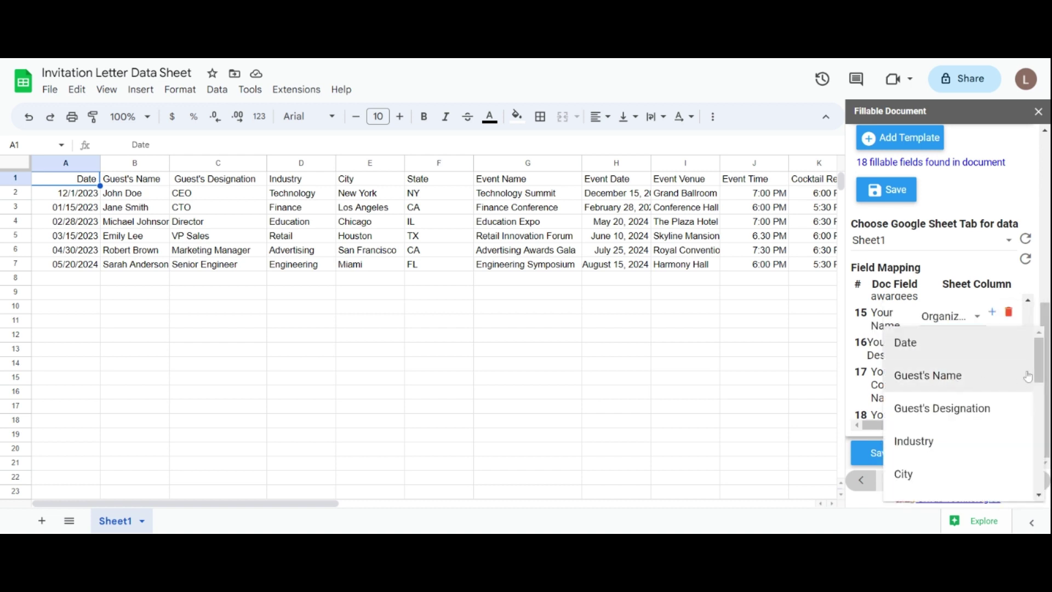
scroll(954, 416, down, 3)
click(956, 449)
click(954, 395)
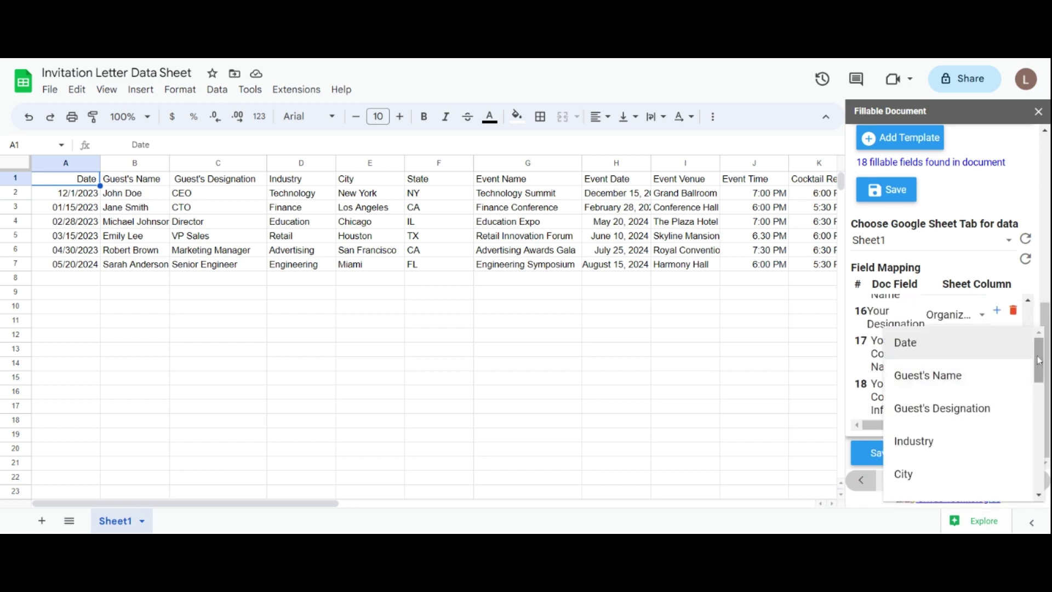
scroll(953, 417, down, 5)
click(932, 484)
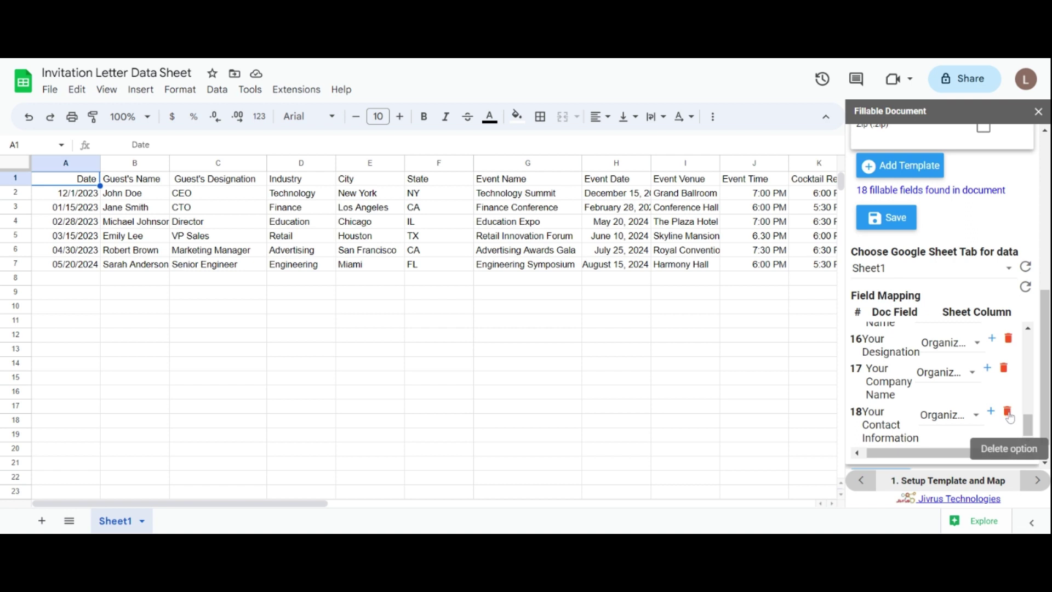
scroll(1048, 378, down, 1)
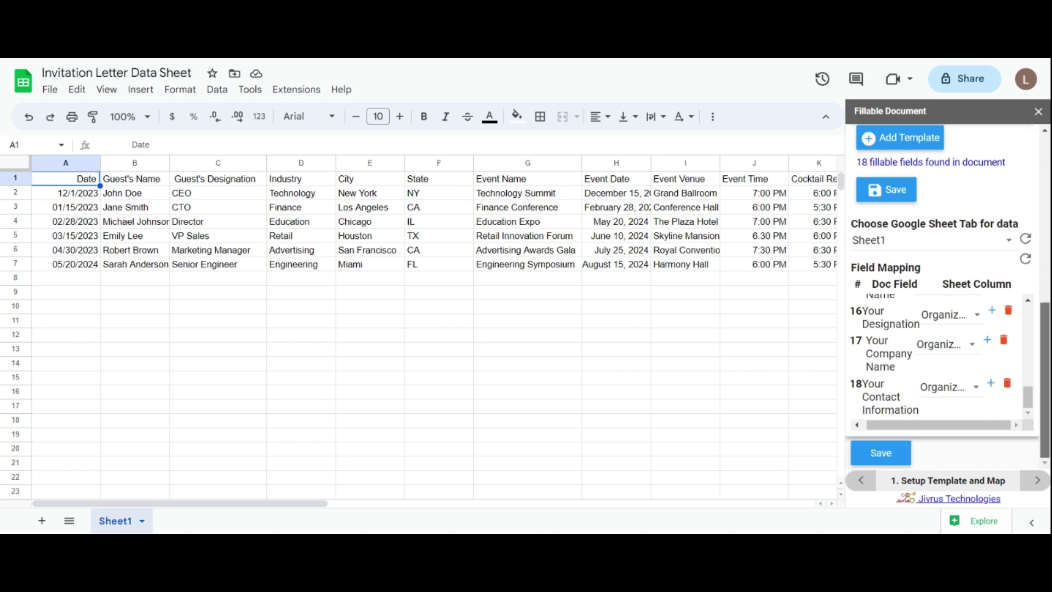
click(893, 453)
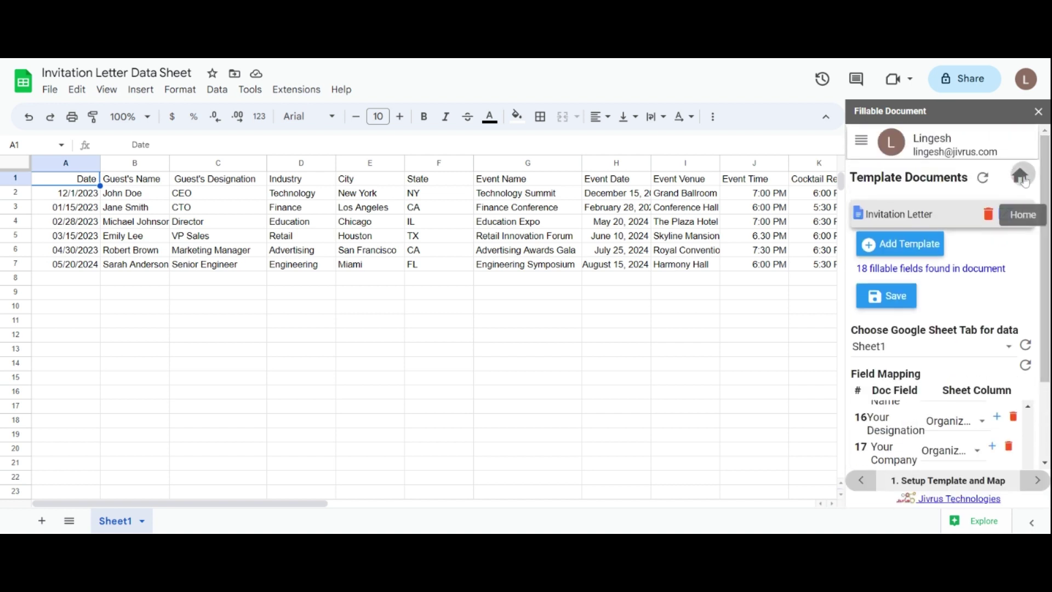
click(1024, 173)
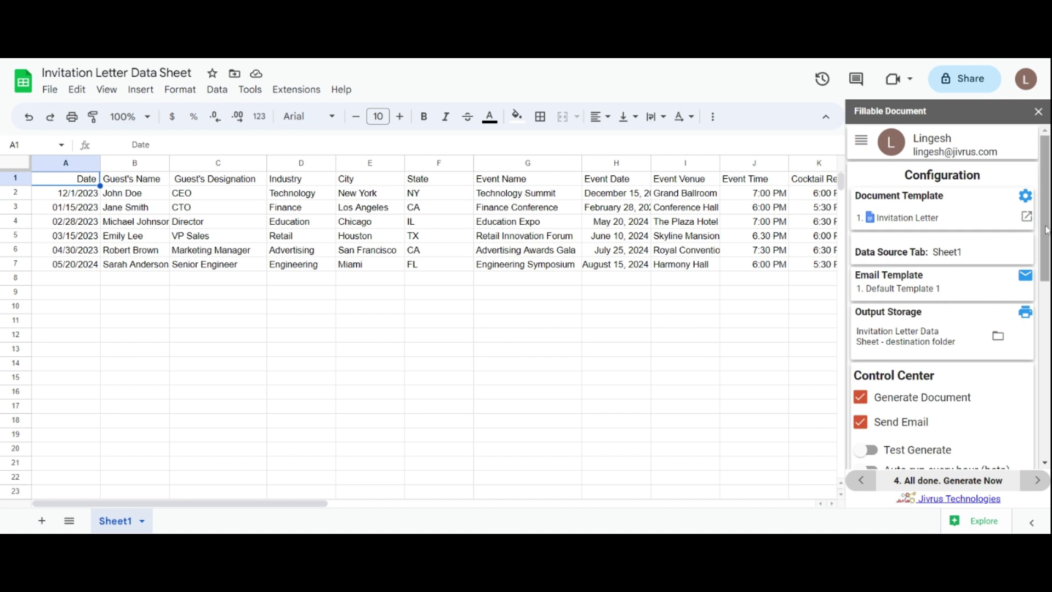
click(863, 144)
click(935, 190)
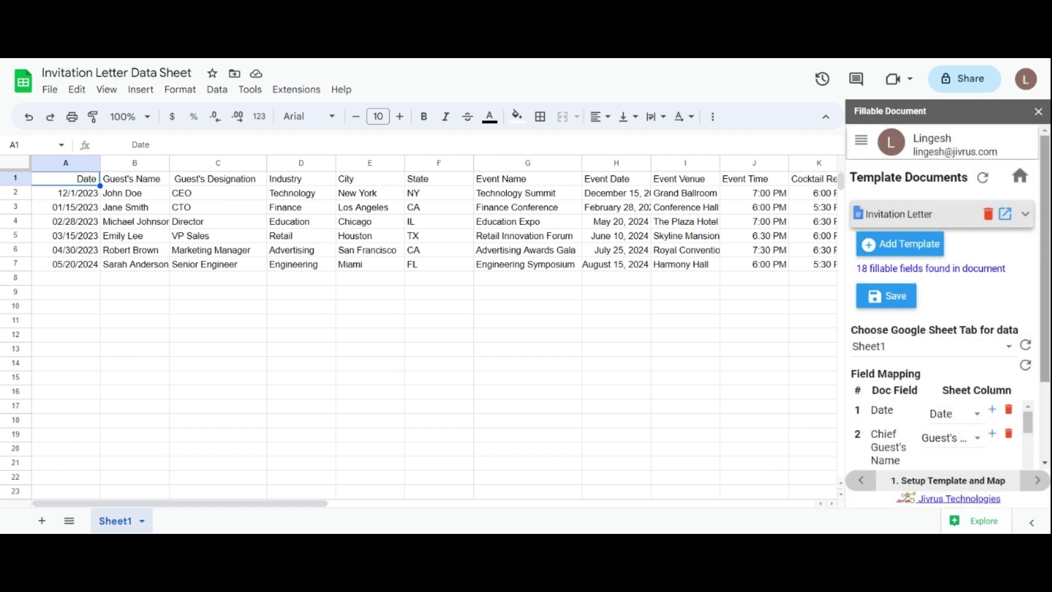
scroll(1048, 224, down, 1)
scroll(1039, 328, down, 2)
scroll(1025, 384, down, 10)
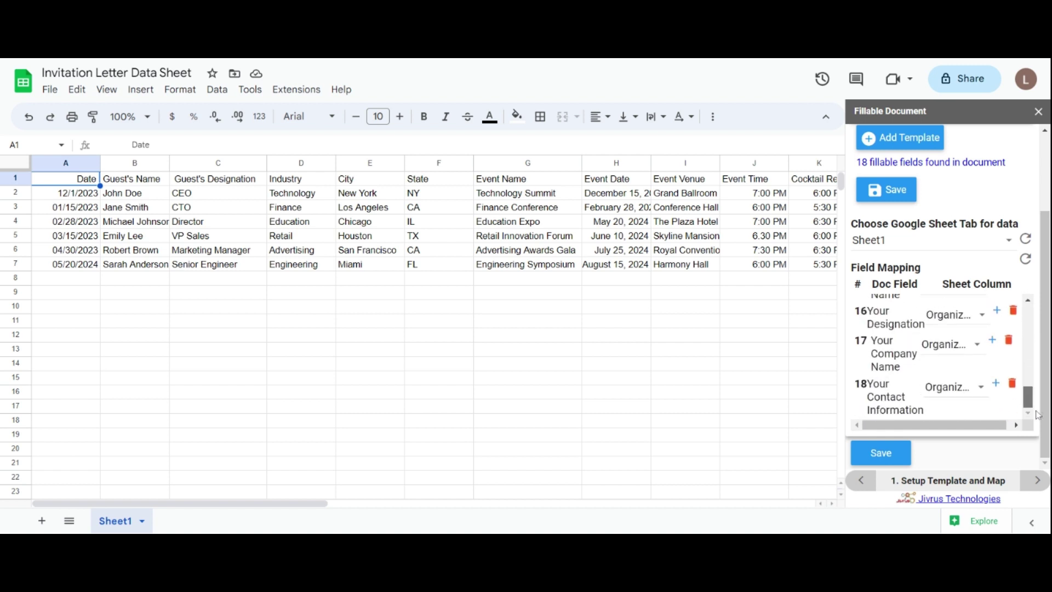
scroll(1046, 329, up, 3)
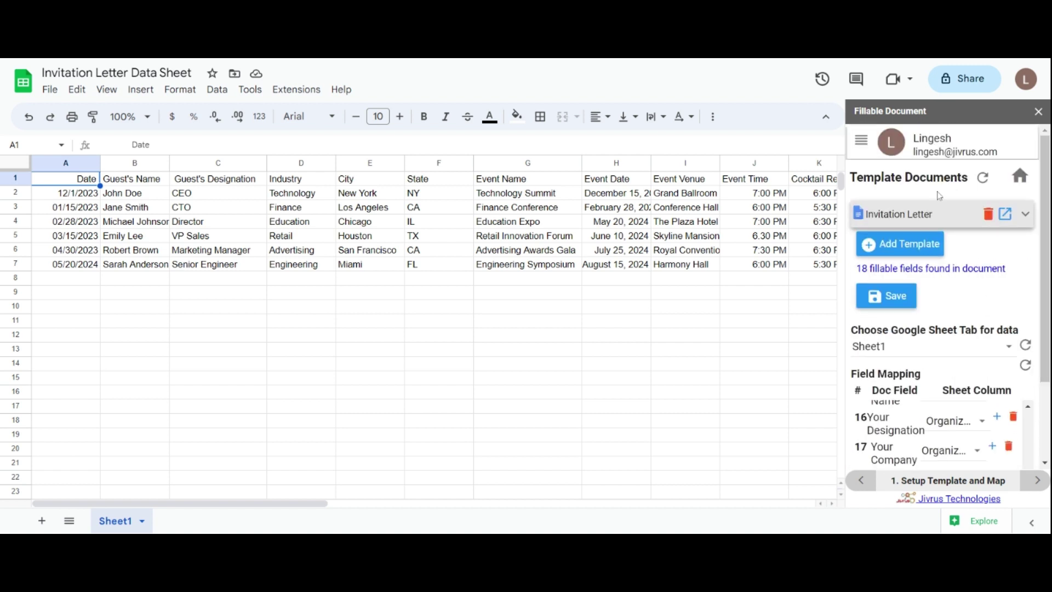
scroll(918, 338, down, 2)
click(888, 462)
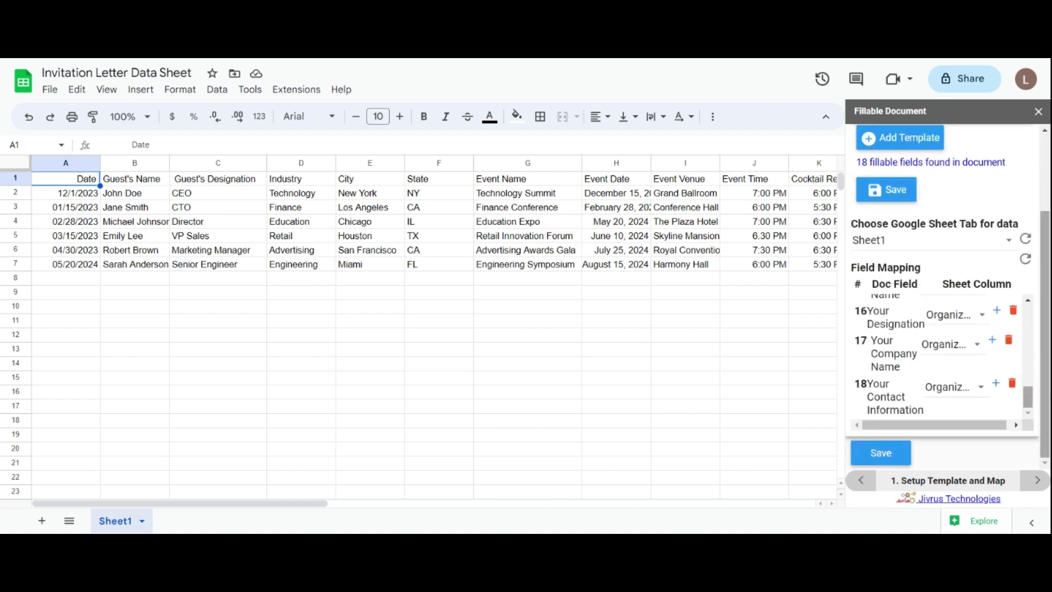
scroll(979, 286, up, 2)
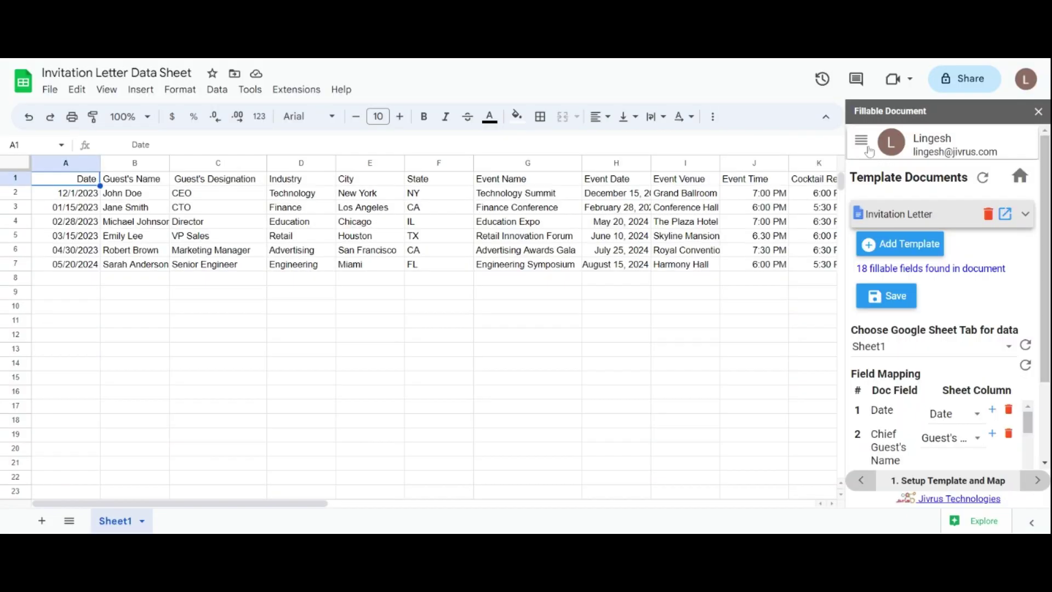
click(862, 144)
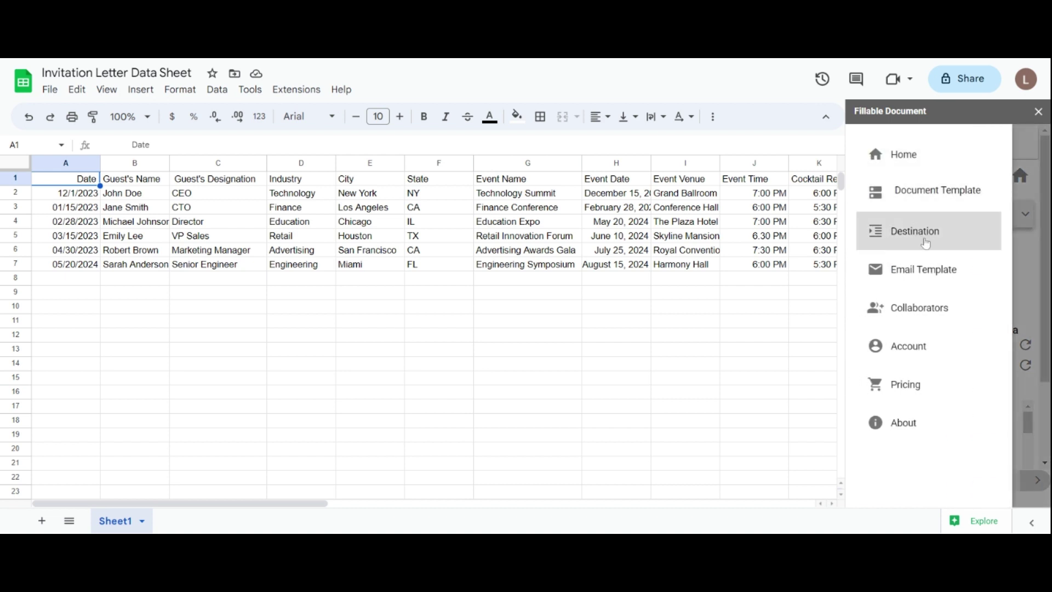
click(926, 243)
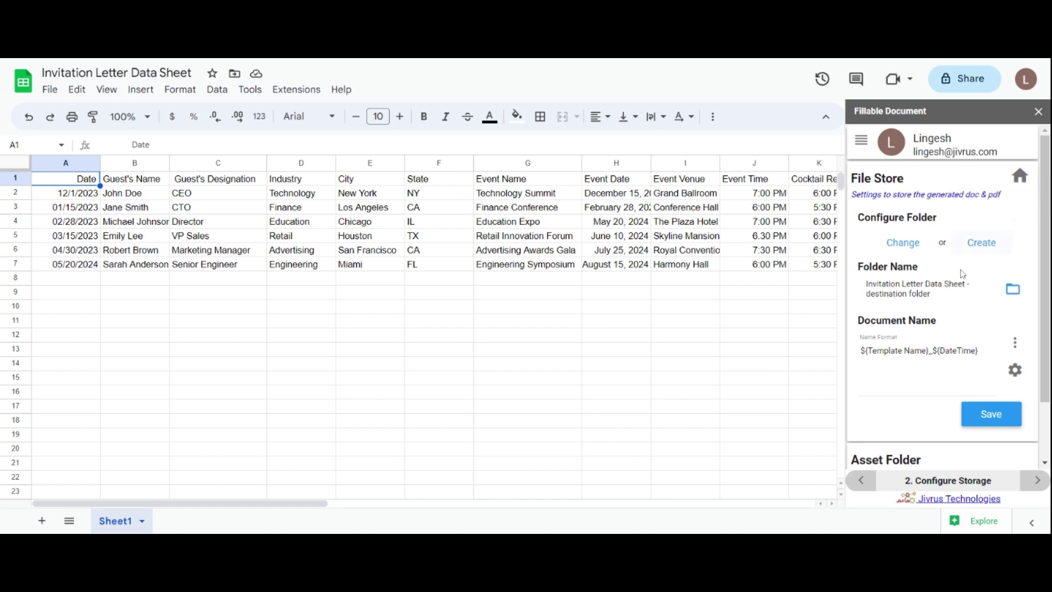
click(894, 242)
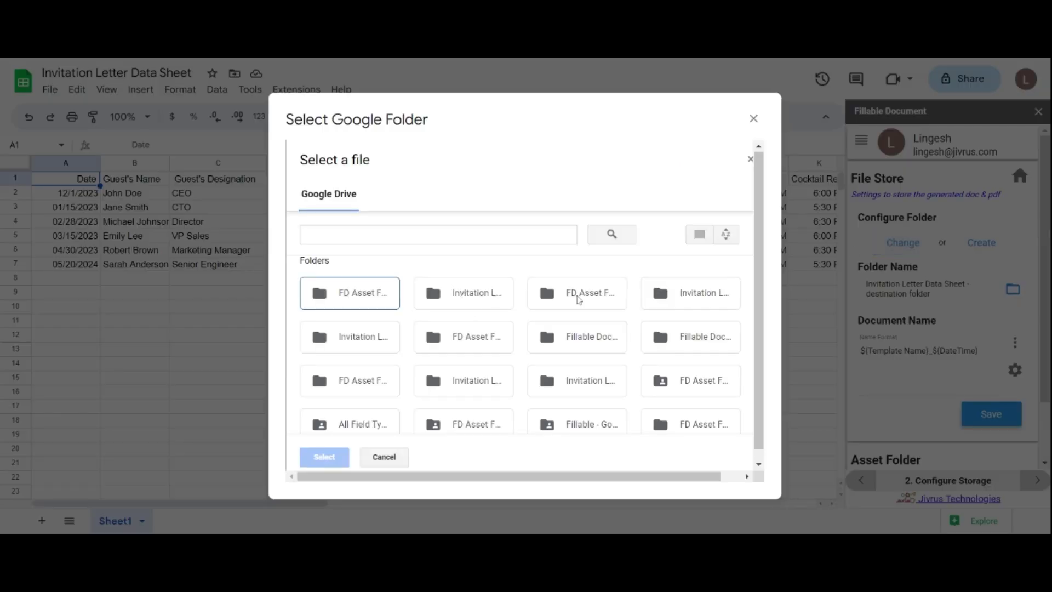
click(754, 118)
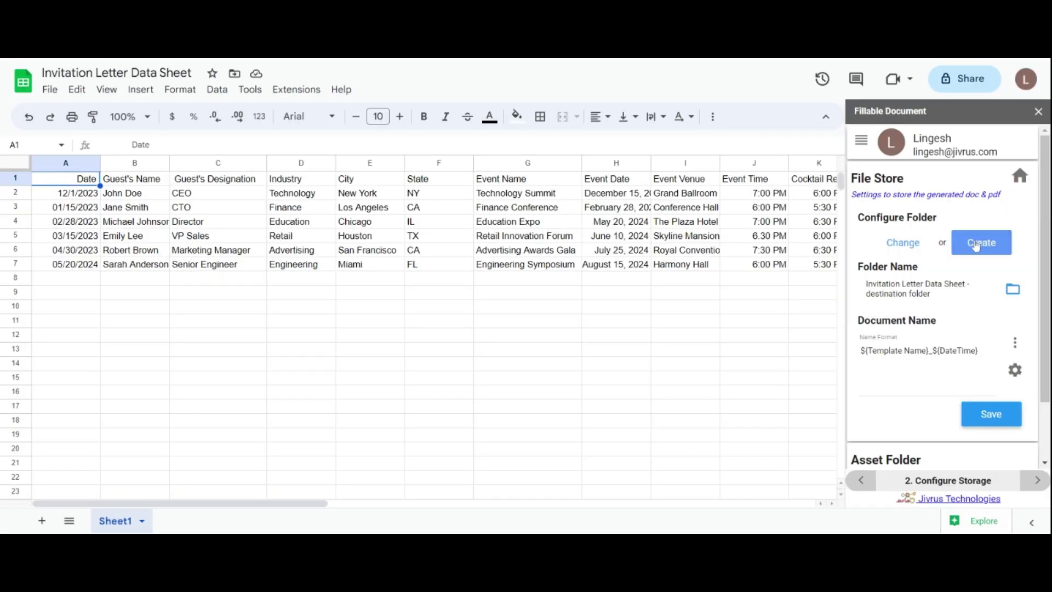
click(982, 242)
text(Data sheet Folder)
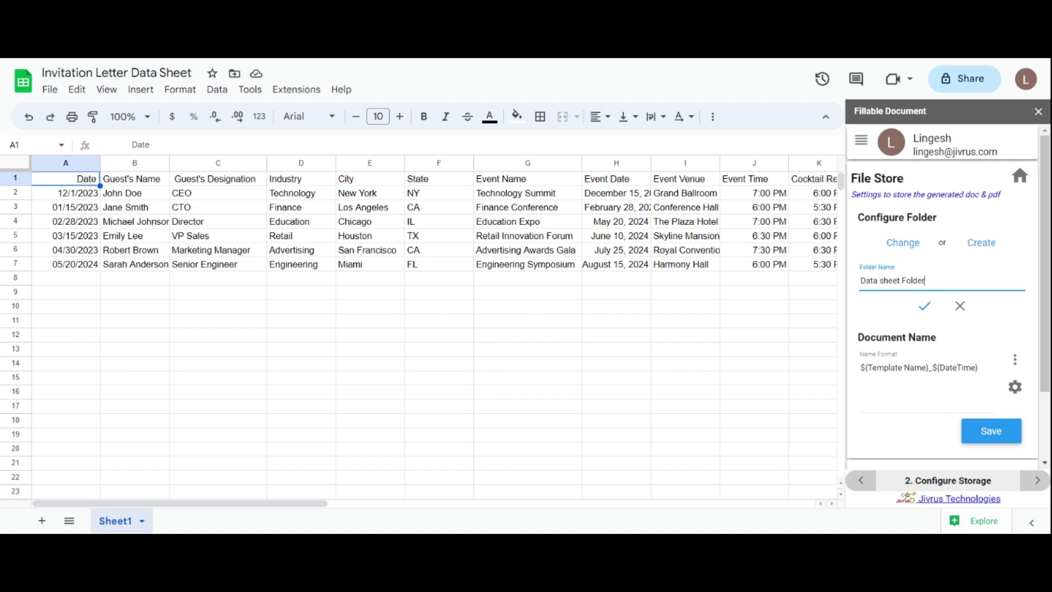
click(925, 306)
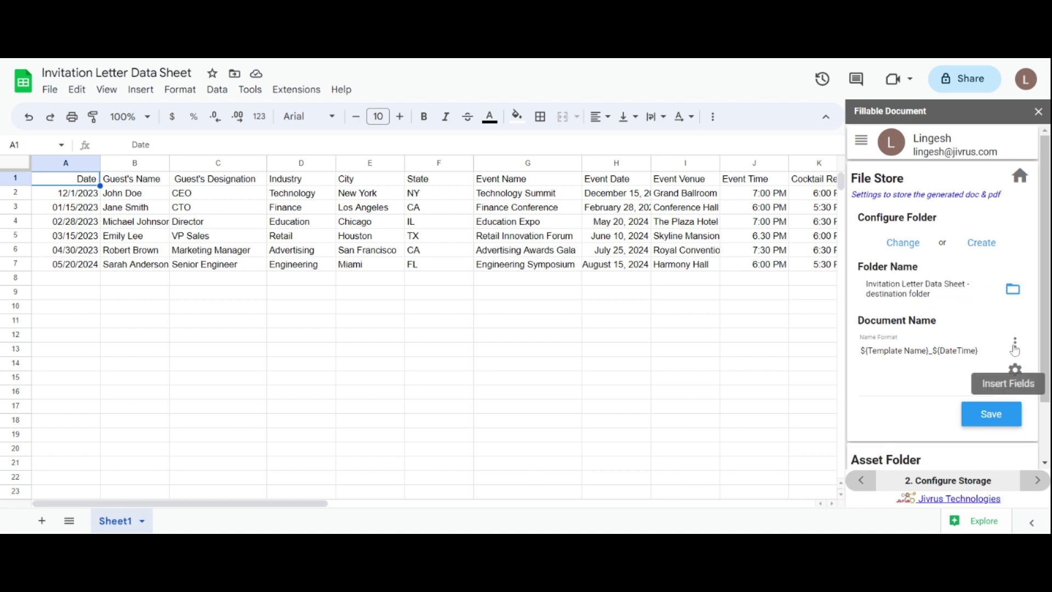
click(1016, 343)
drag(1041, 318, 1048, 422)
scroll(1036, 395, up, 10)
click(940, 359)
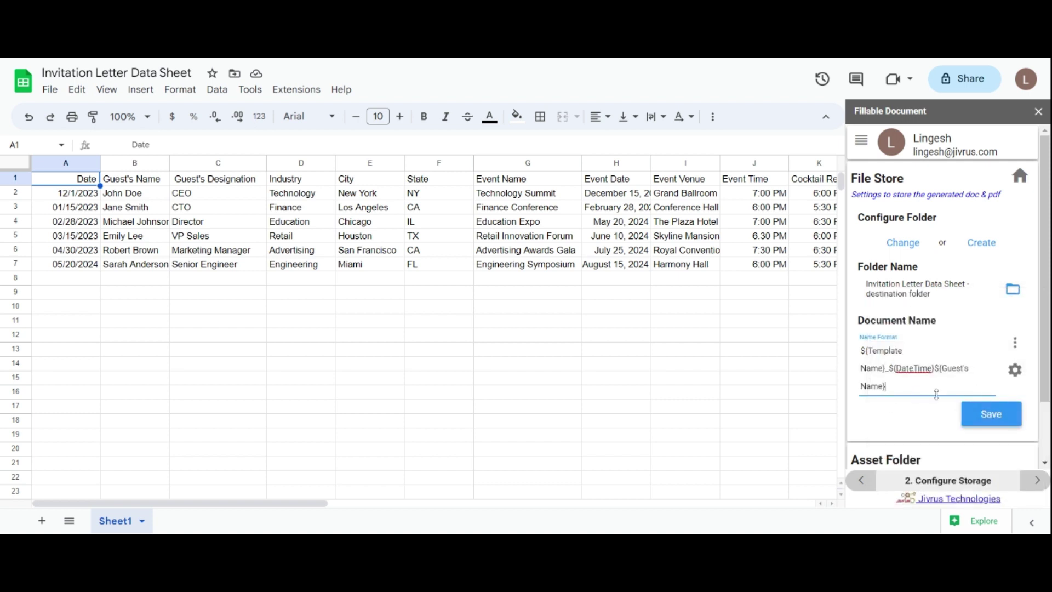
key(BackSpace)
key(BackSpace)
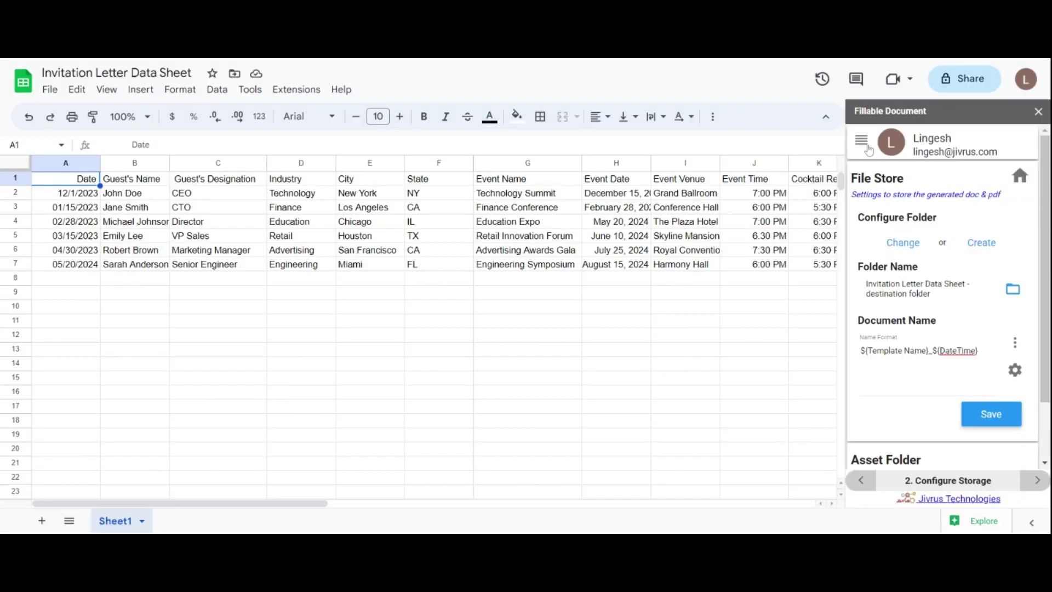
Step: Rename the email template with '- sheet', edit the From Name, attach rtf and odt, and save
click(863, 143)
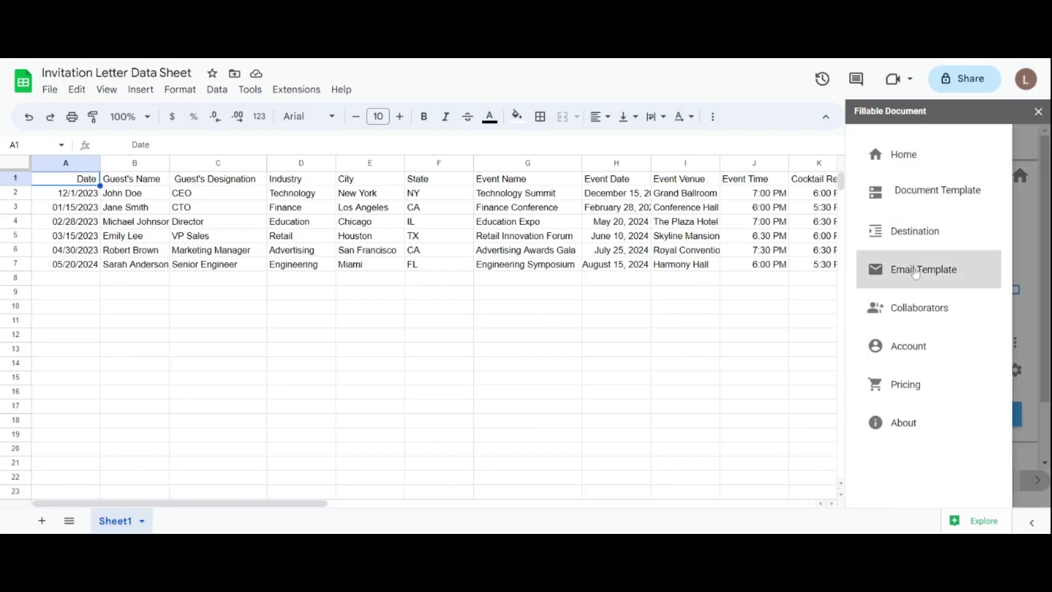
click(916, 272)
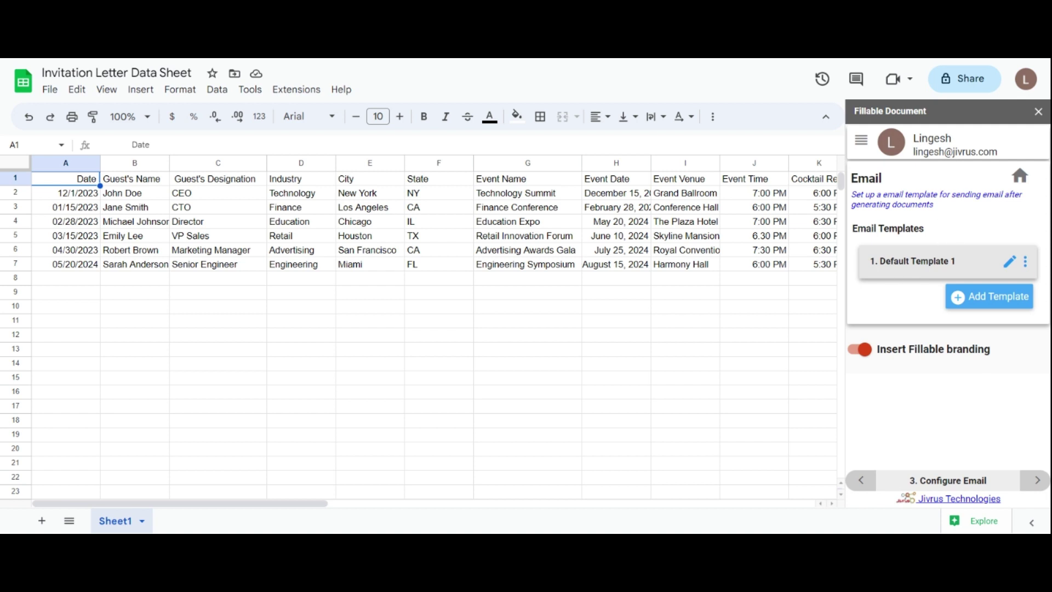
click(1011, 263)
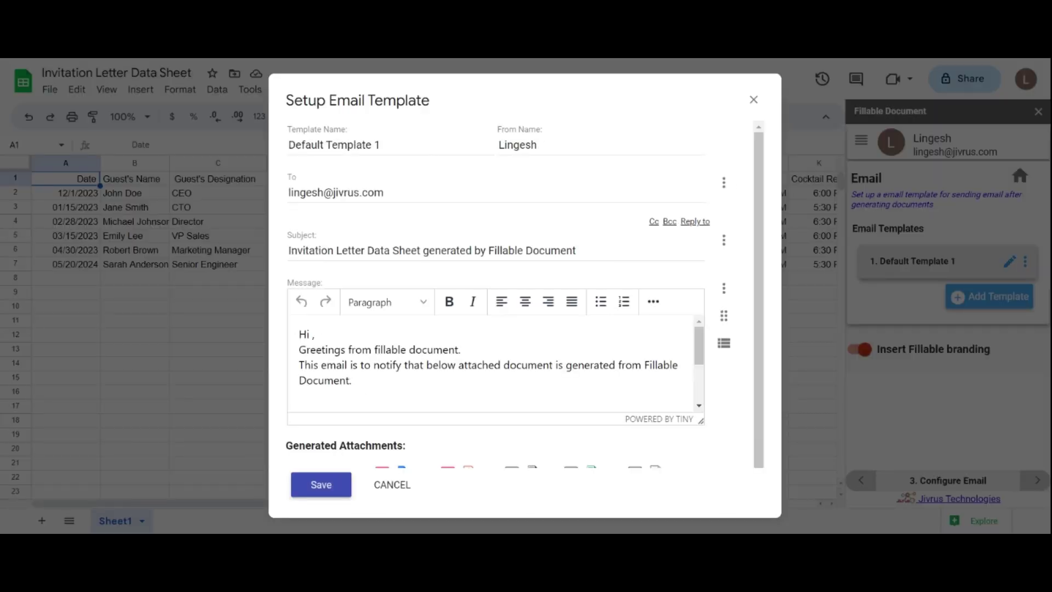
click(378, 145)
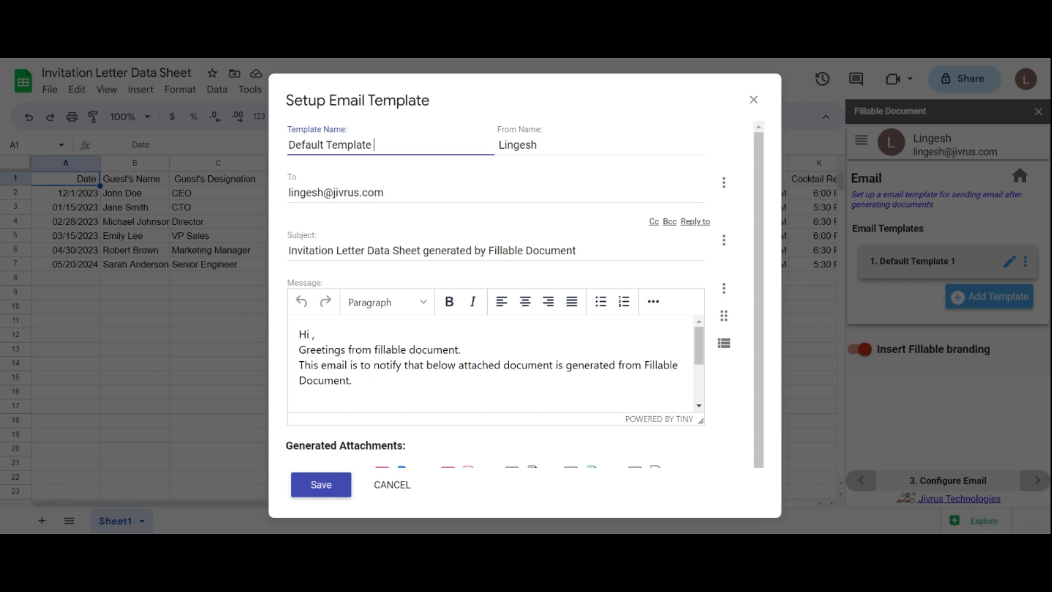
text(- sheet)
click(537, 146)
text(k)
click(383, 193)
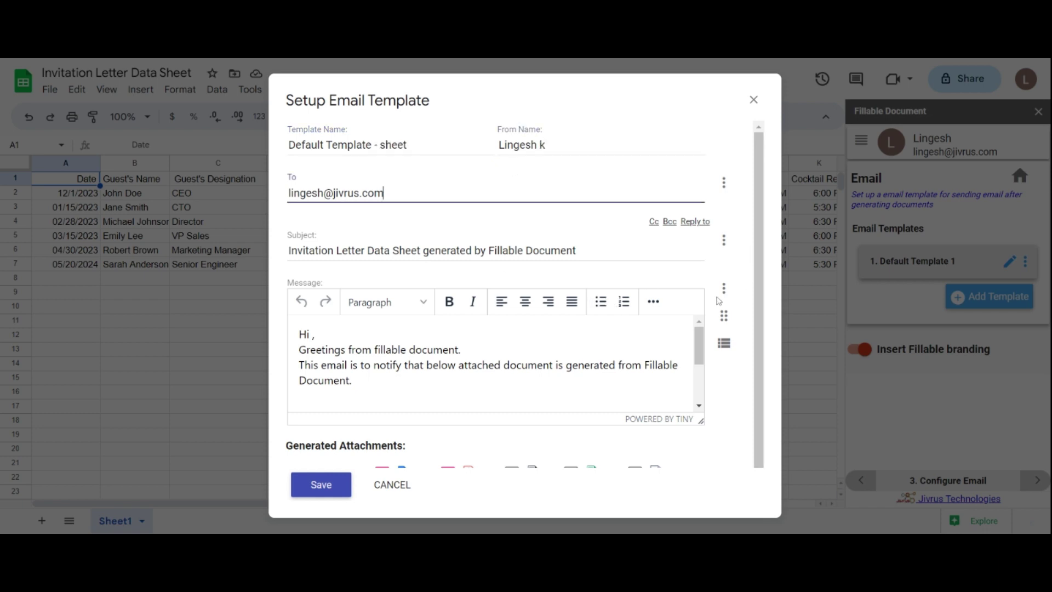
scroll(526, 295, down, 1)
click(513, 457)
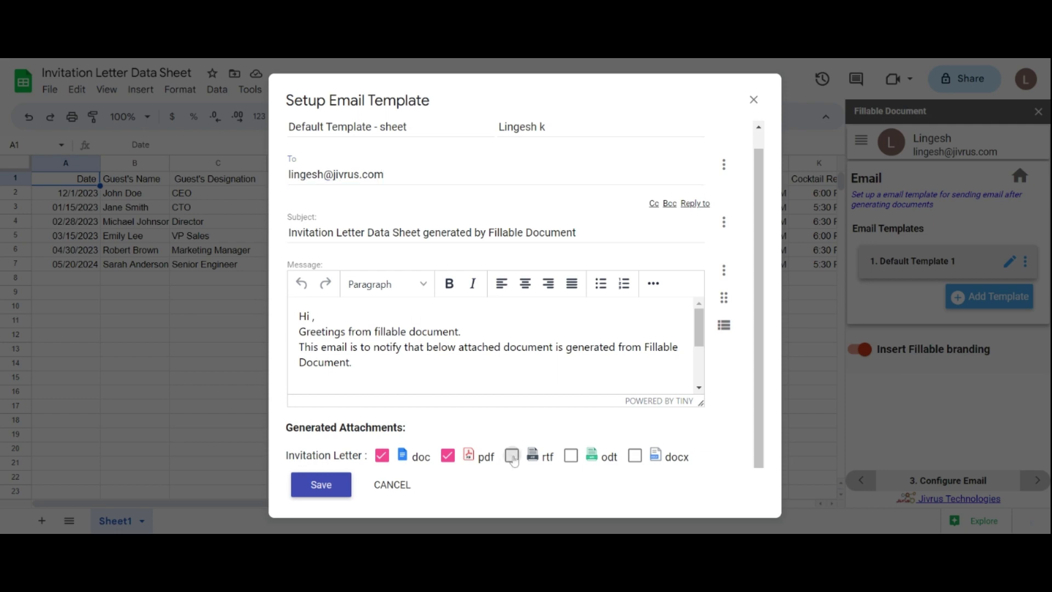
click(571, 457)
click(323, 485)
Step: Attach the interior-design image from Drive to the email template
click(1025, 262)
click(986, 274)
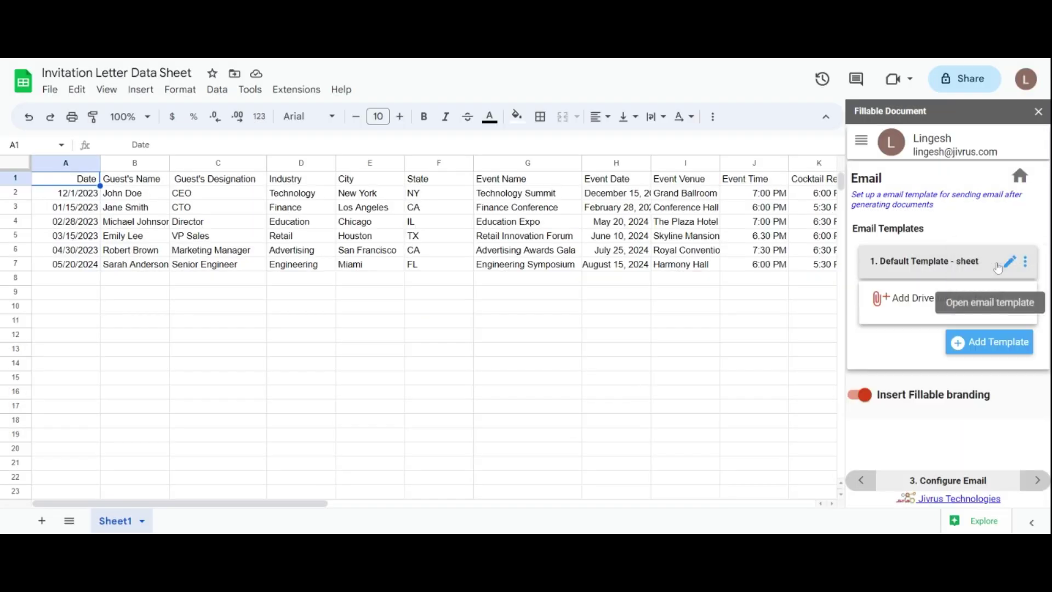
click(947, 298)
scroll(665, 321, down, 2)
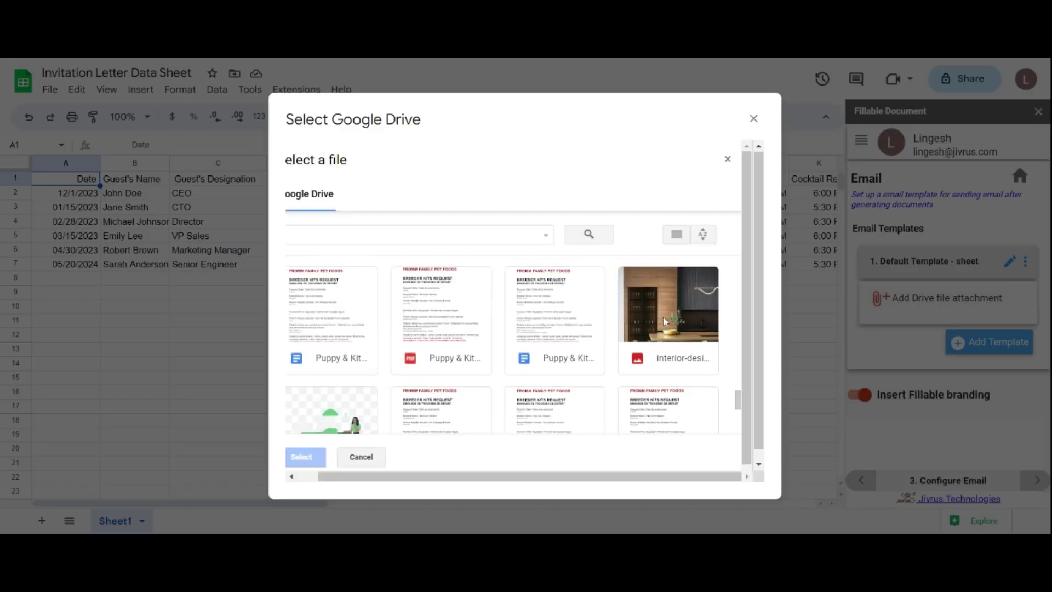
click(665, 321)
click(305, 457)
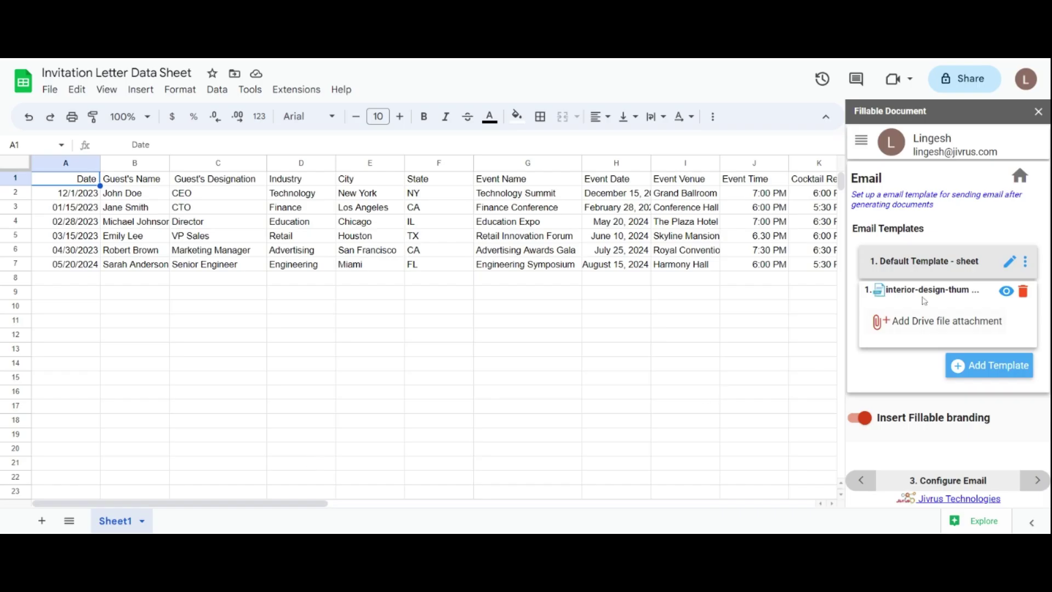
click(1025, 261)
click(1007, 260)
Step: Clone the email template, delete the copy, and add a new email template
click(1025, 262)
click(991, 293)
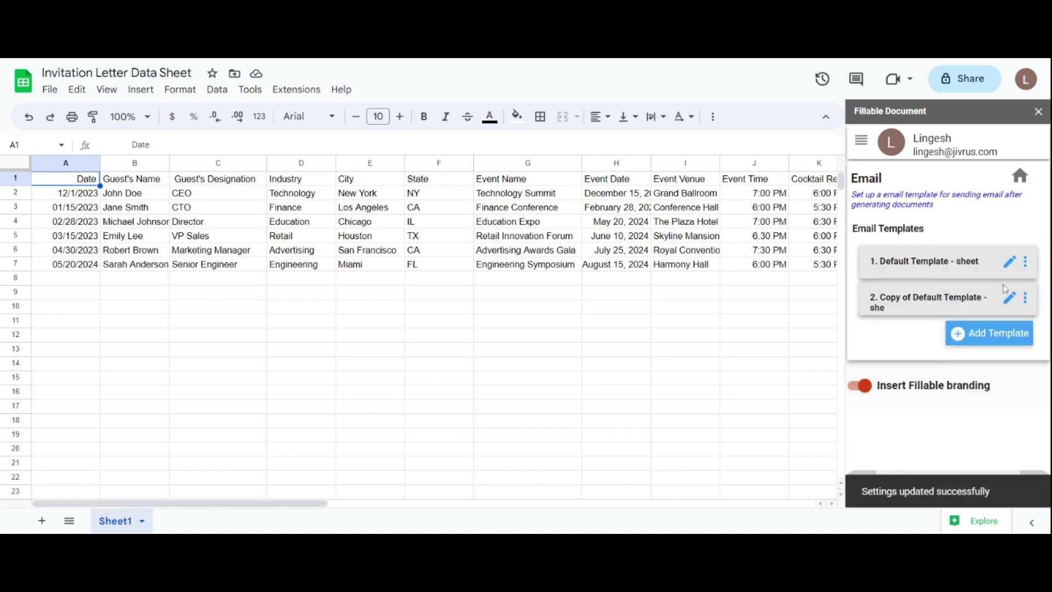
click(1026, 297)
click(986, 362)
click(987, 371)
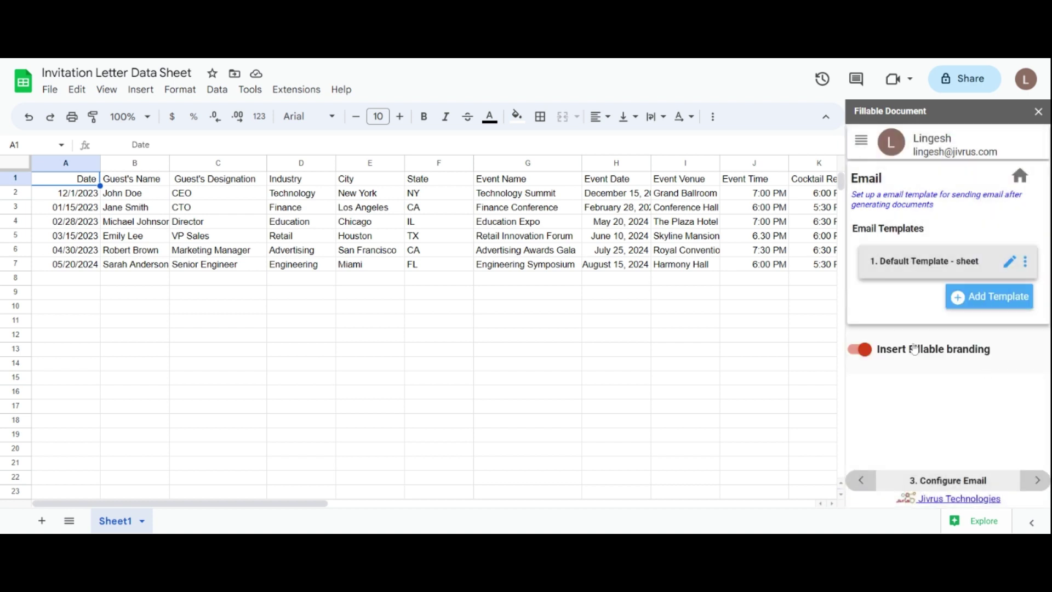
click(999, 302)
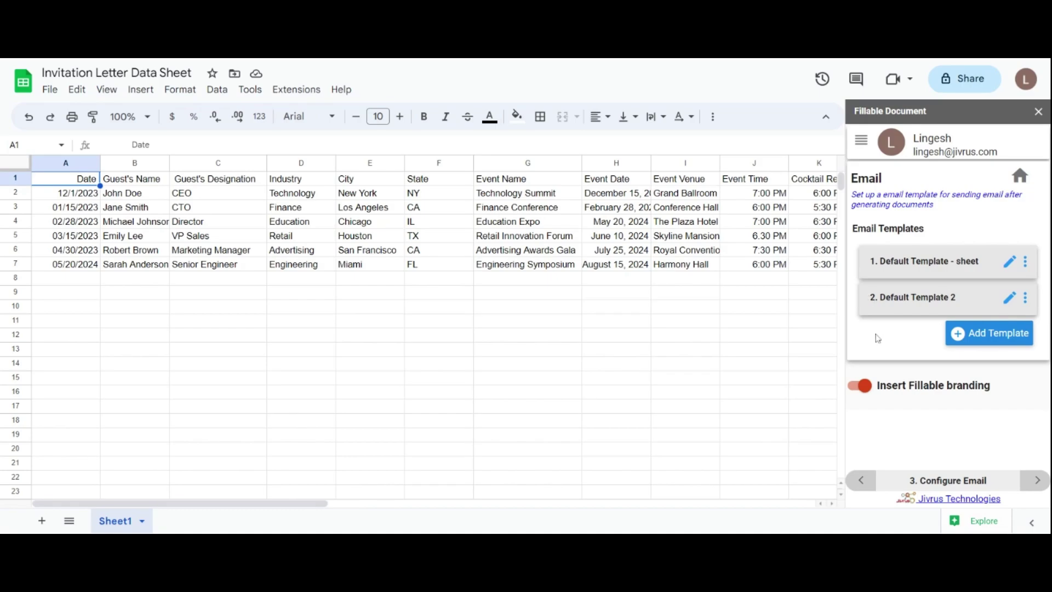
Step: Add a second collaborator by e-mail address on the add-on's Collaborators page
click(861, 140)
click(908, 315)
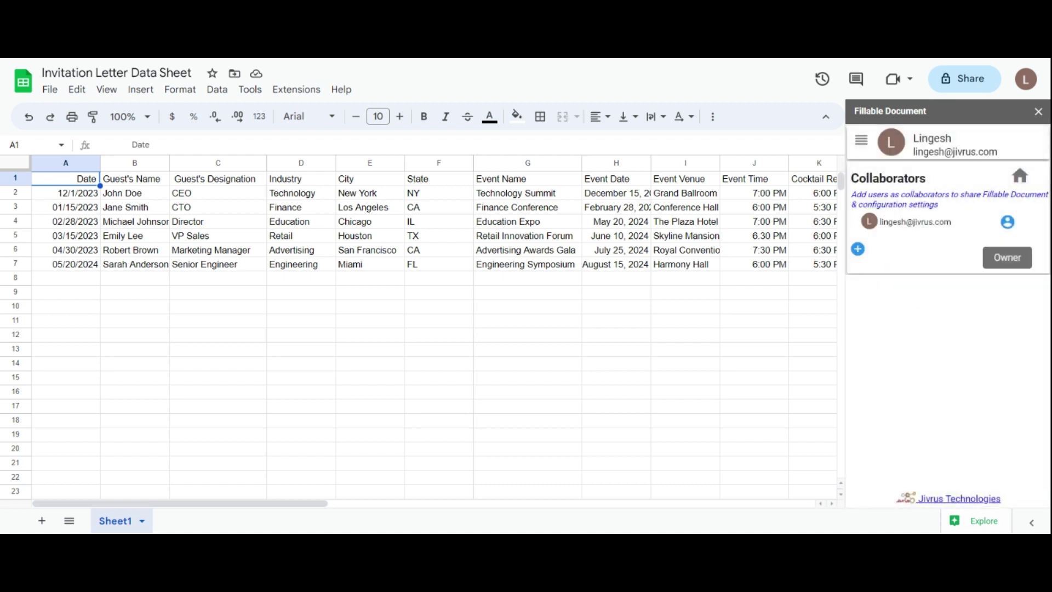
click(858, 249)
click(930, 247)
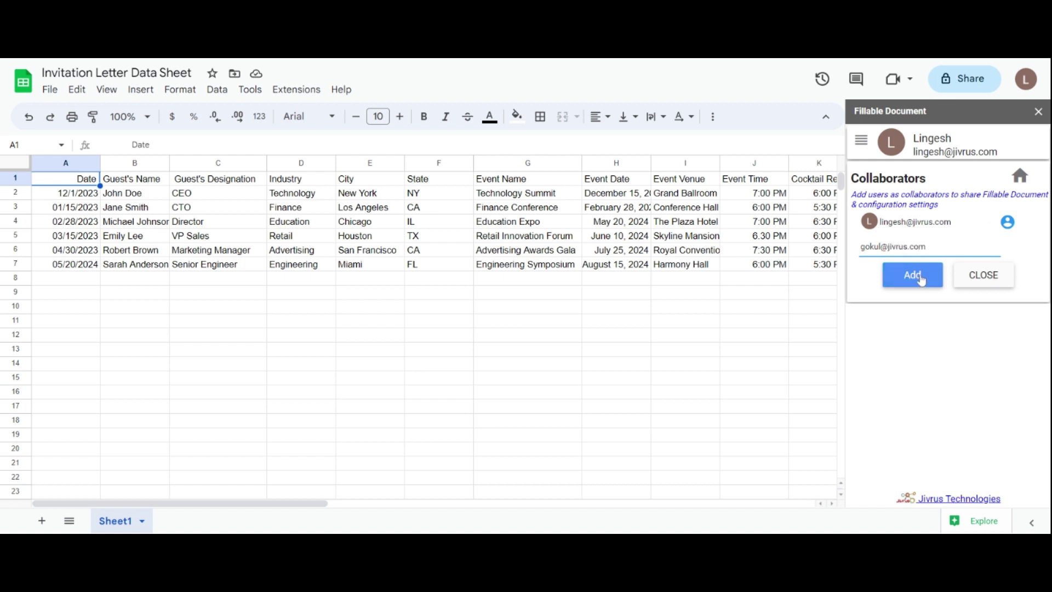
click(922, 280)
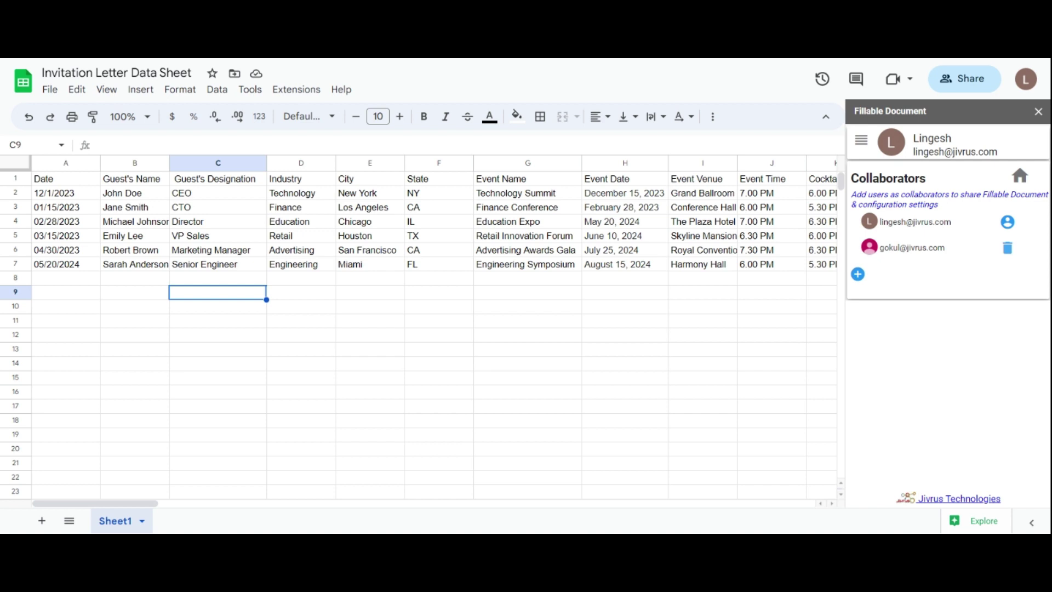
Step: Review the configuration overview from Home, then return to the Email Templates page listing both templates
click(861, 144)
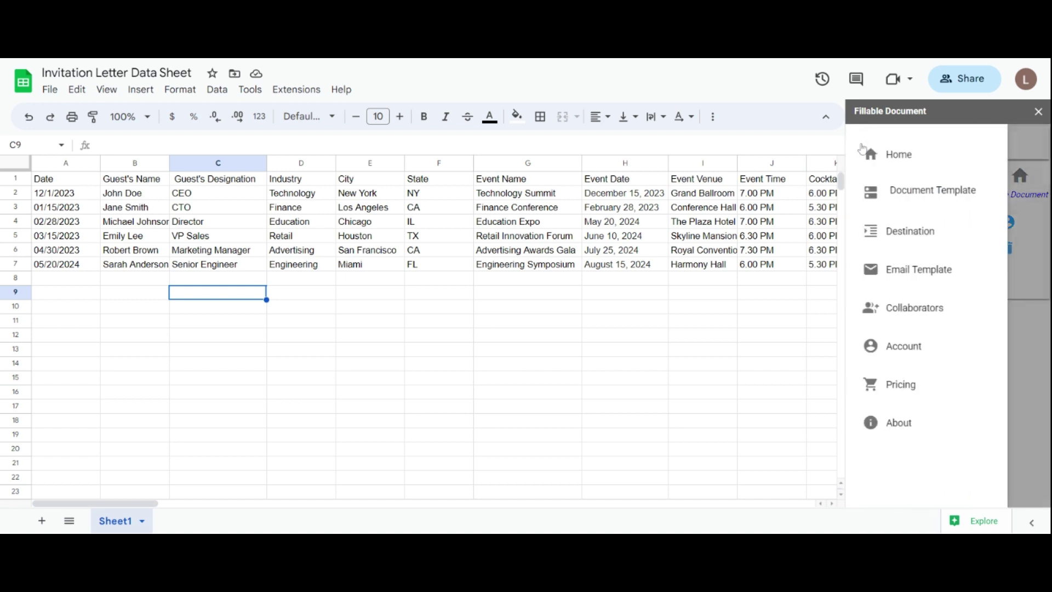
click(902, 159)
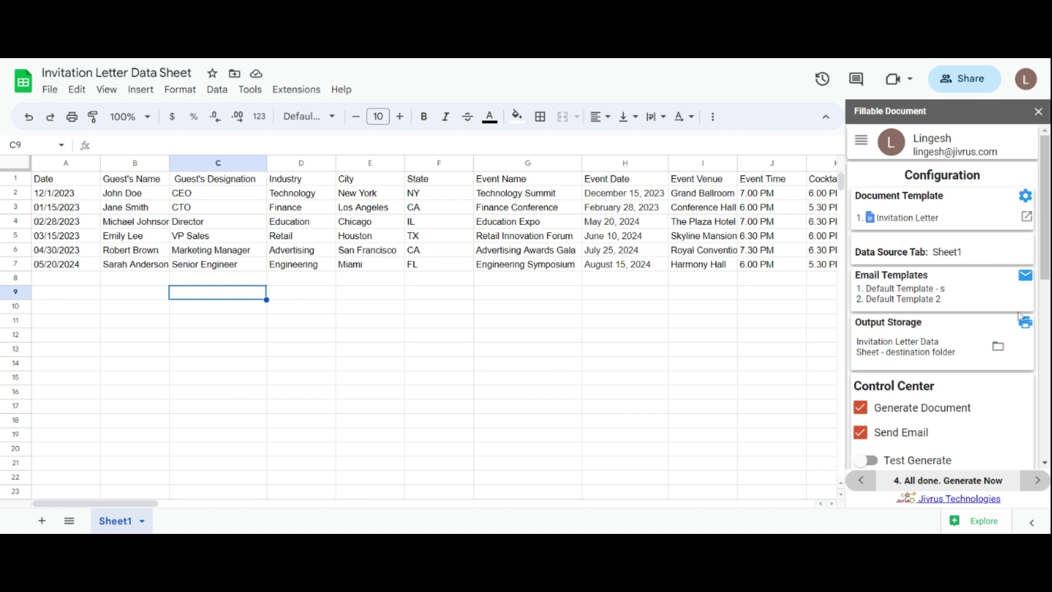
click(1024, 277)
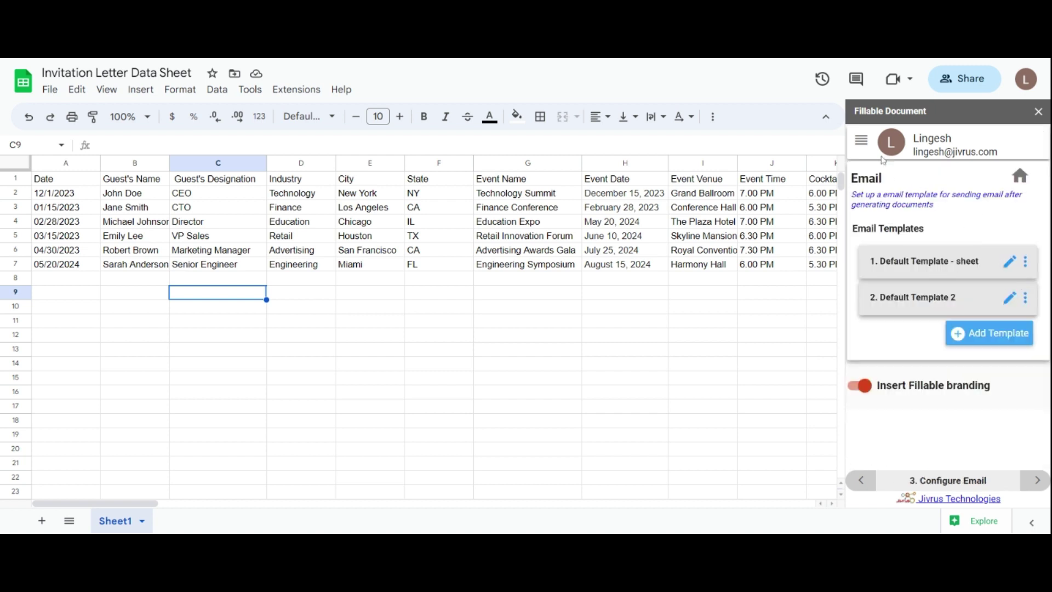
Step: Go to the Control Center on the configuration overview and keep Generate Document switched on
click(862, 140)
click(879, 153)
scroll(1048, 253, down, 1)
scroll(1048, 253, down, 3)
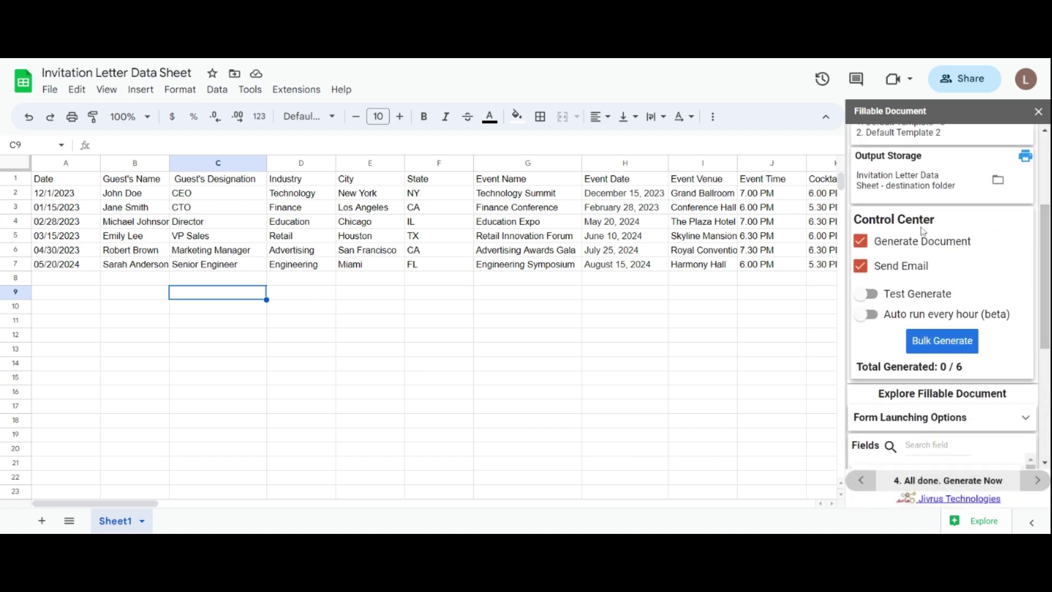
click(861, 241)
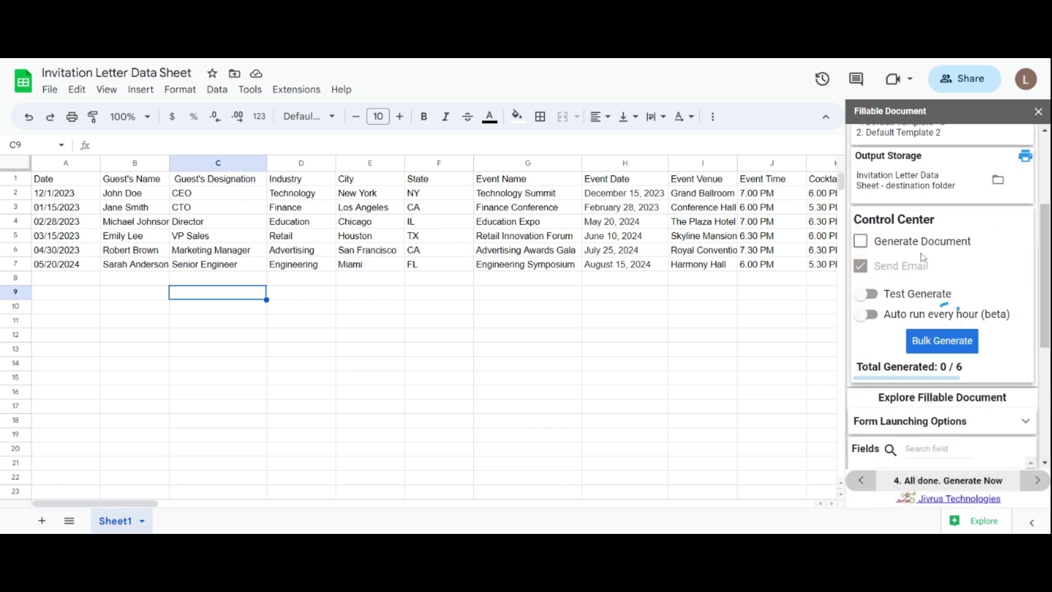
click(860, 242)
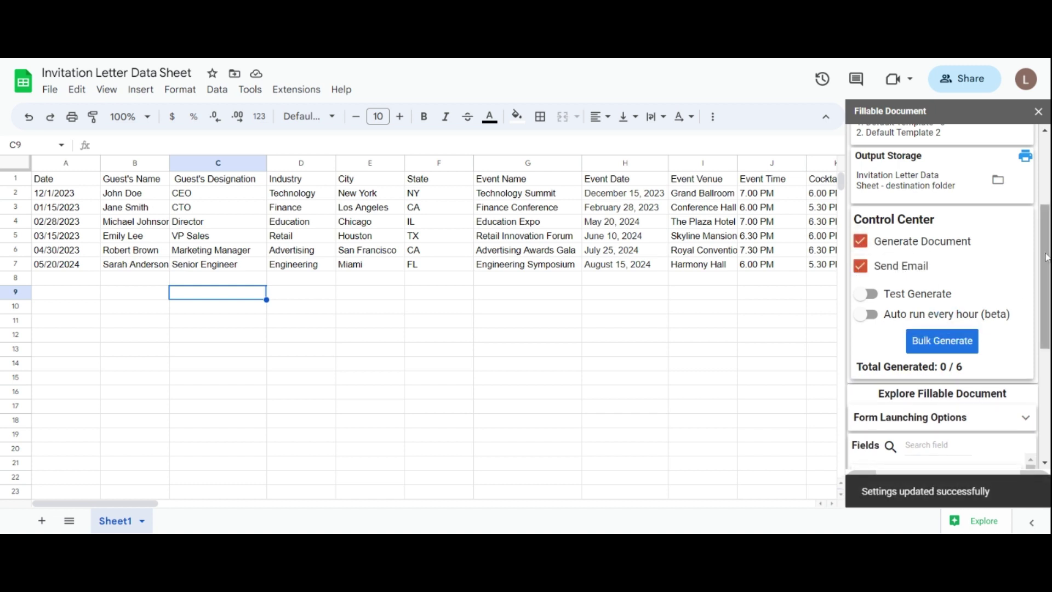
Step: Try Test Generate with test row 3 and Auto run every hour, leaving both off
click(867, 293)
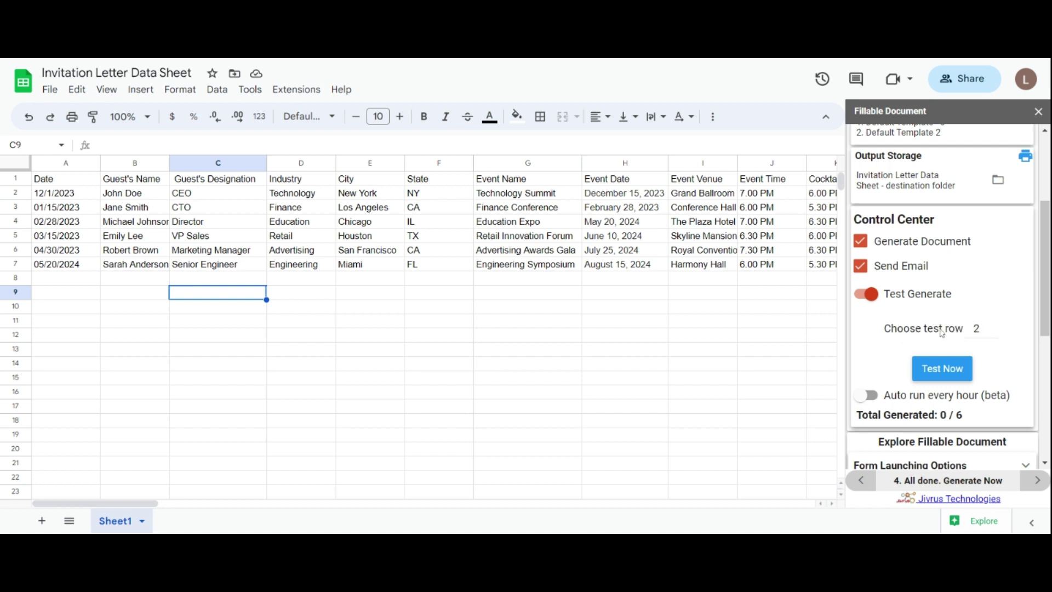
click(997, 324)
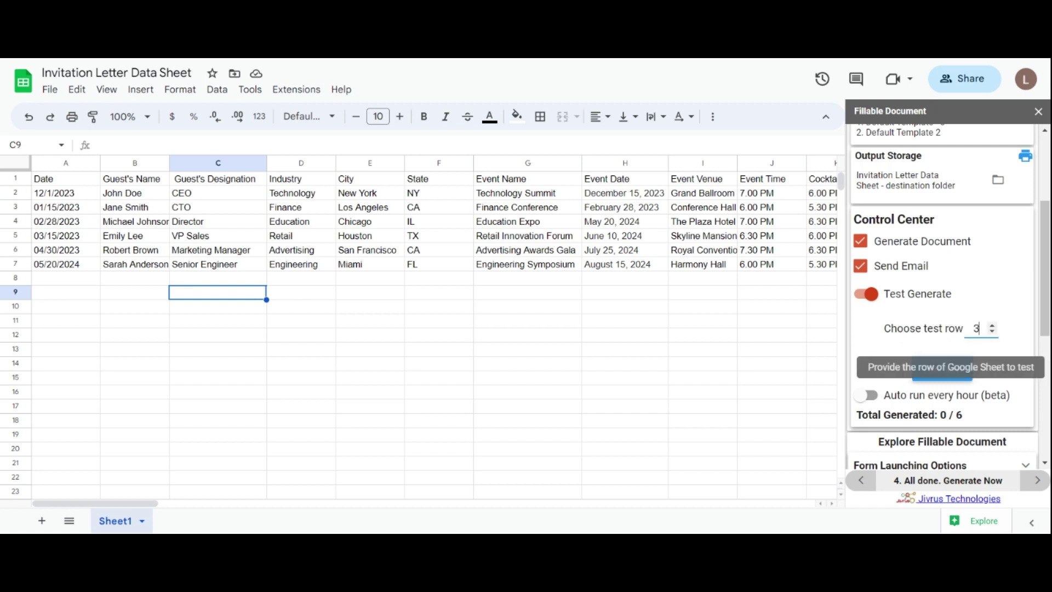
click(867, 294)
click(868, 316)
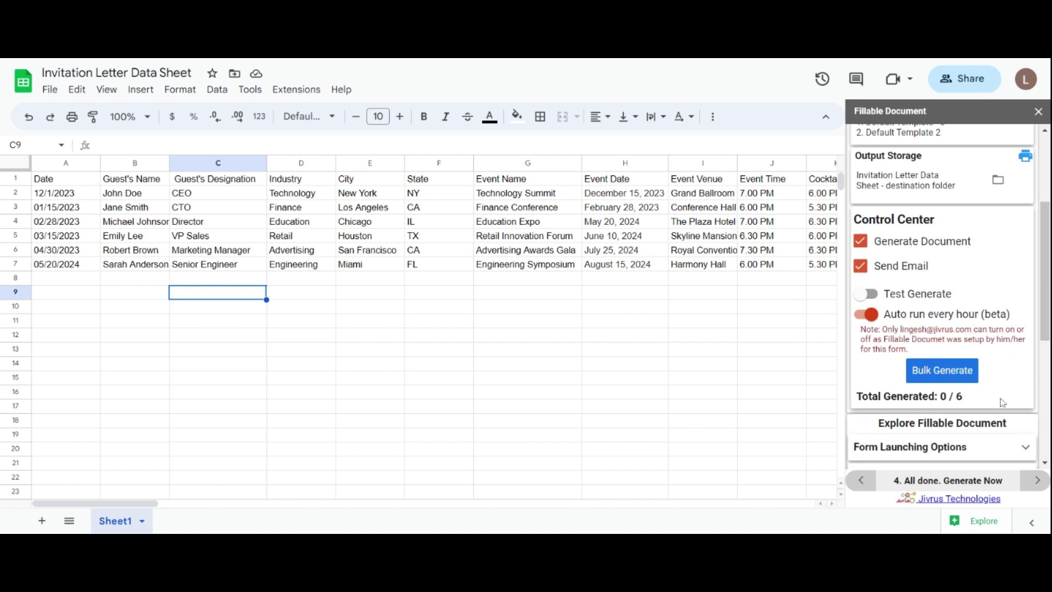
click(867, 314)
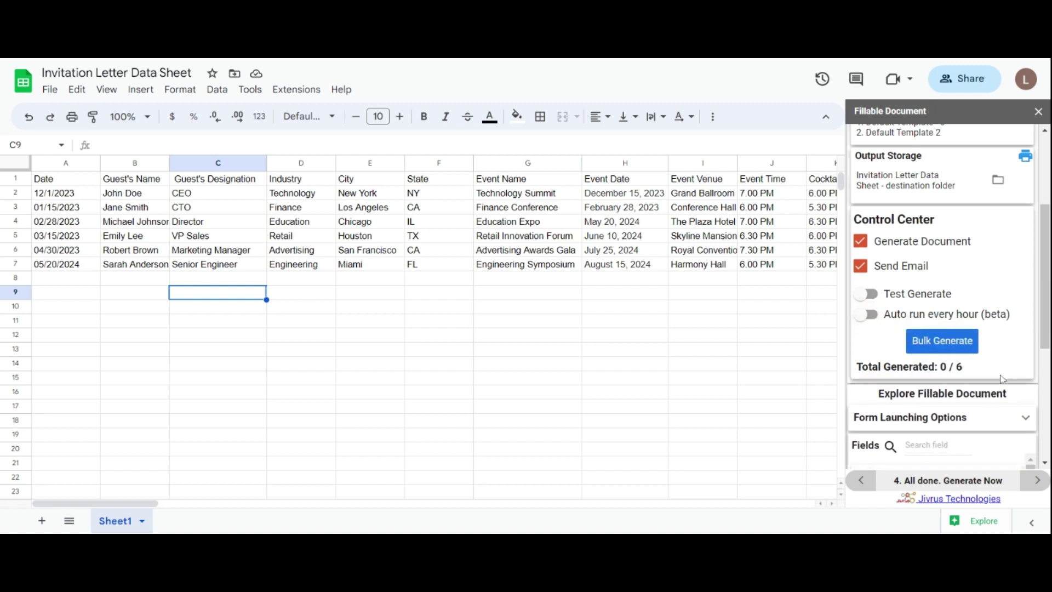
Step: Expand the bulk generation options and switch between all rows and matching rows
click(954, 346)
scroll(942, 322, down, 1)
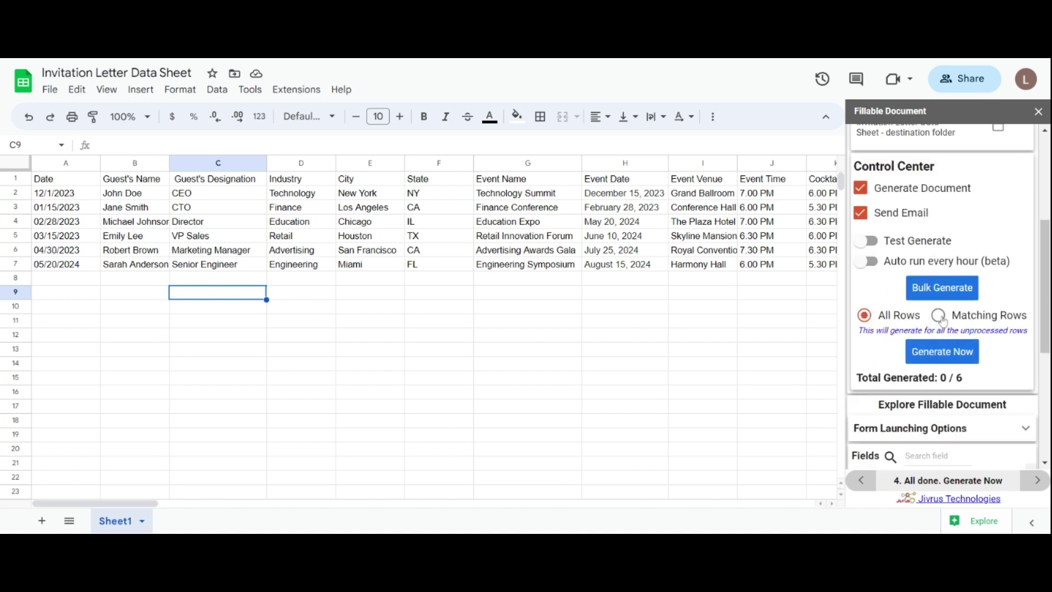
click(940, 318)
click(865, 316)
click(939, 318)
scroll(1044, 280, down, 2)
scroll(1044, 285, up, 1)
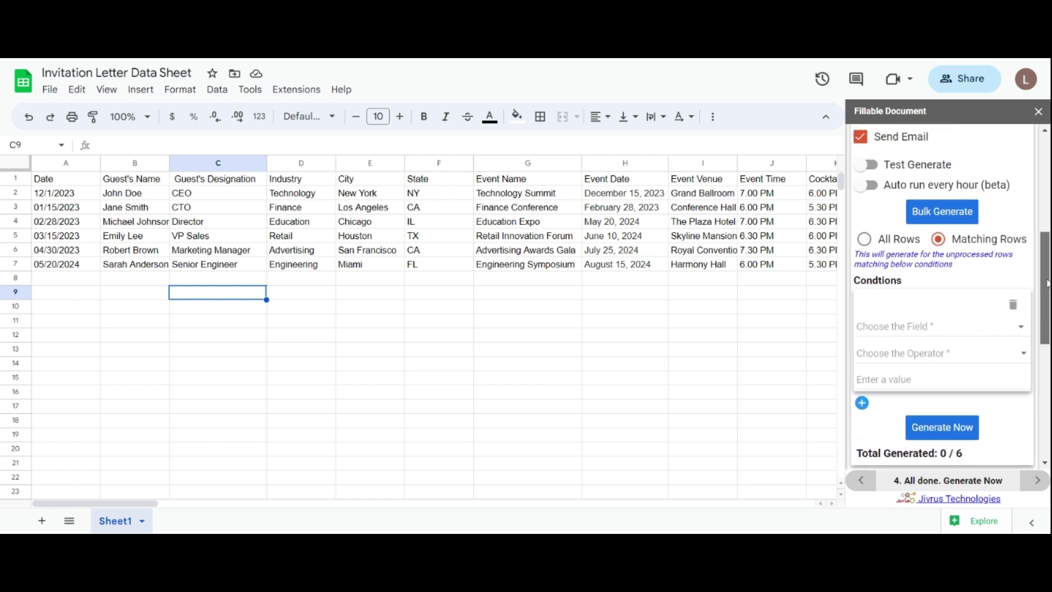
Step: Try a Guest's Designation Equal to 'C' condition, then choose All Rows and Generate Now
click(971, 323)
click(945, 392)
click(939, 354)
click(940, 354)
click(940, 379)
text(CTO)
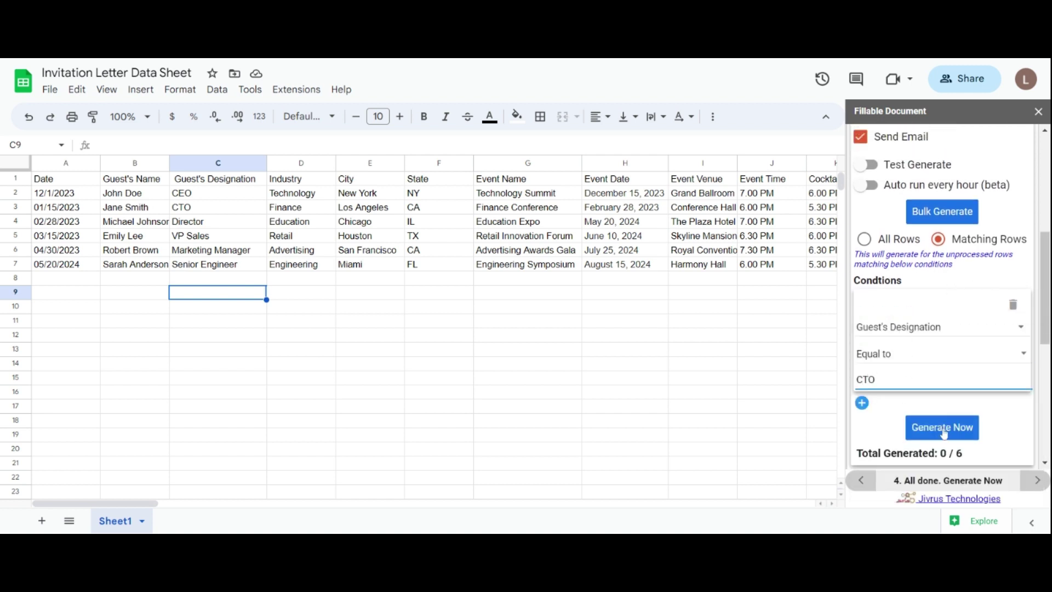
click(942, 428)
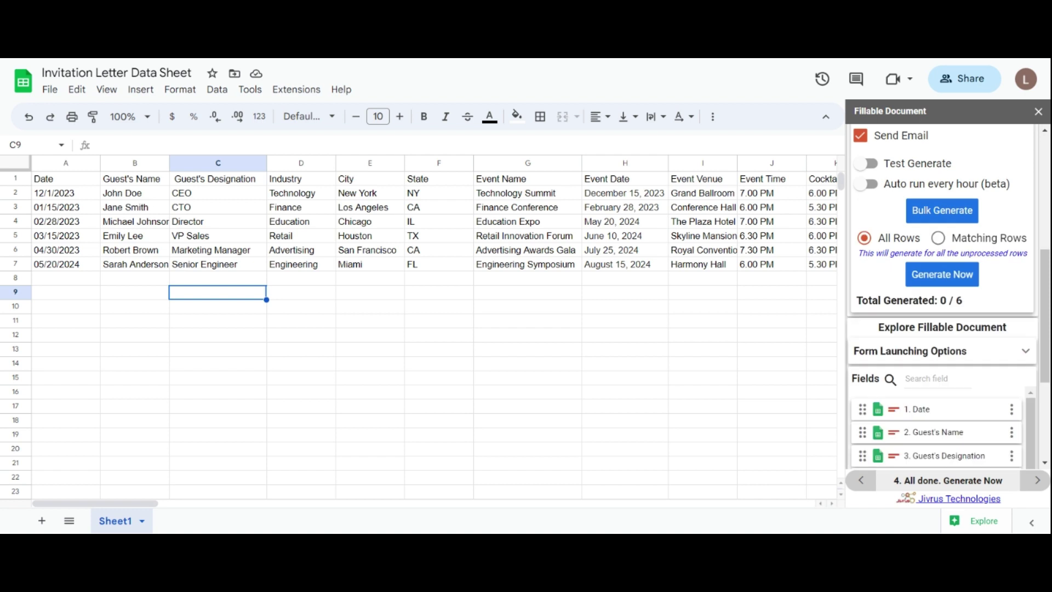
click(942, 274)
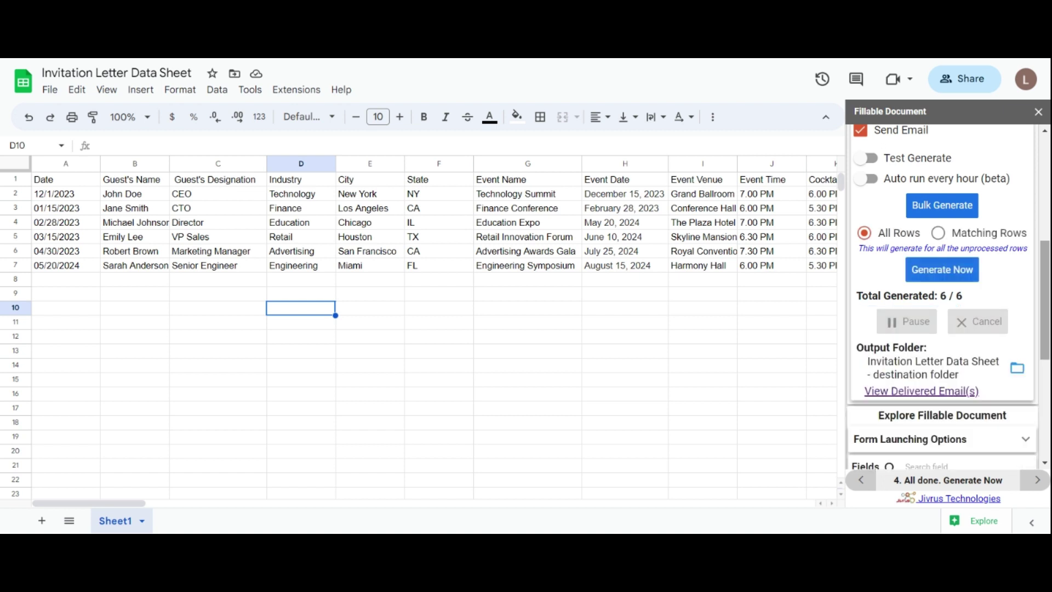
Step: Check the Fillable Status column and open the first guest's generated letter Doc, then return to the sheet
drag(137, 504, 320, 503)
click(255, 181)
click(346, 184)
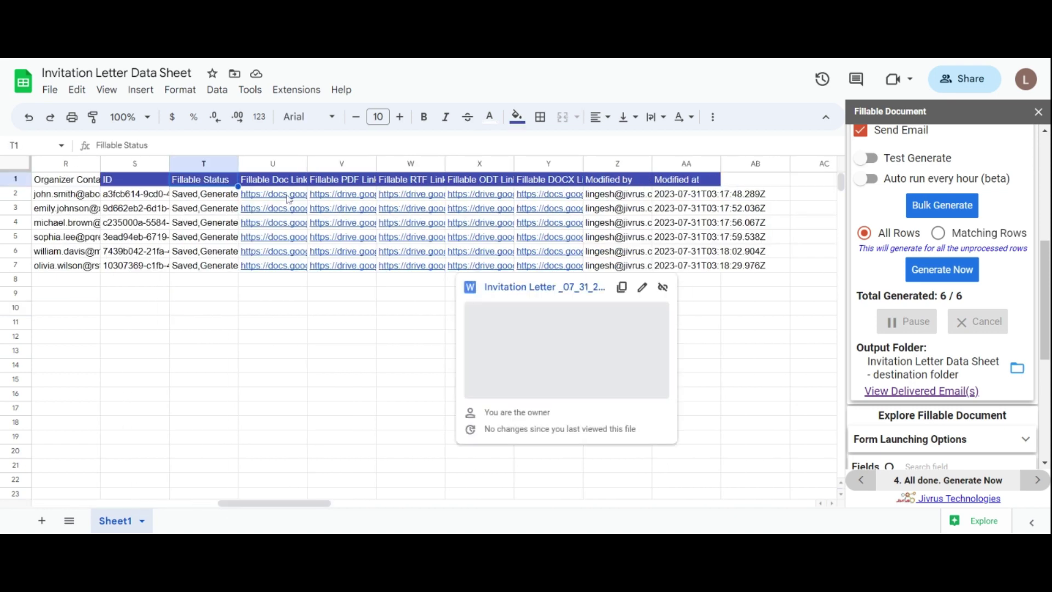
mouse_move(289, 199)
click(337, 216)
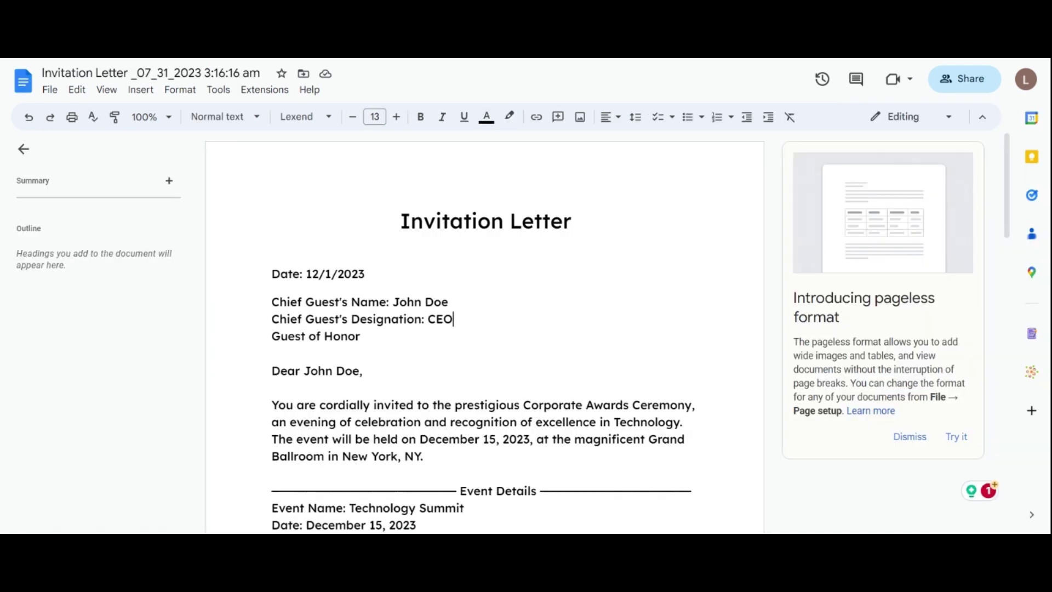
mouse_move(1011, 169)
mouse_down()
mouse_move(1024, 350)
mouse_move(1024, 261)
mouse_move(999, 174)
mouse_up()
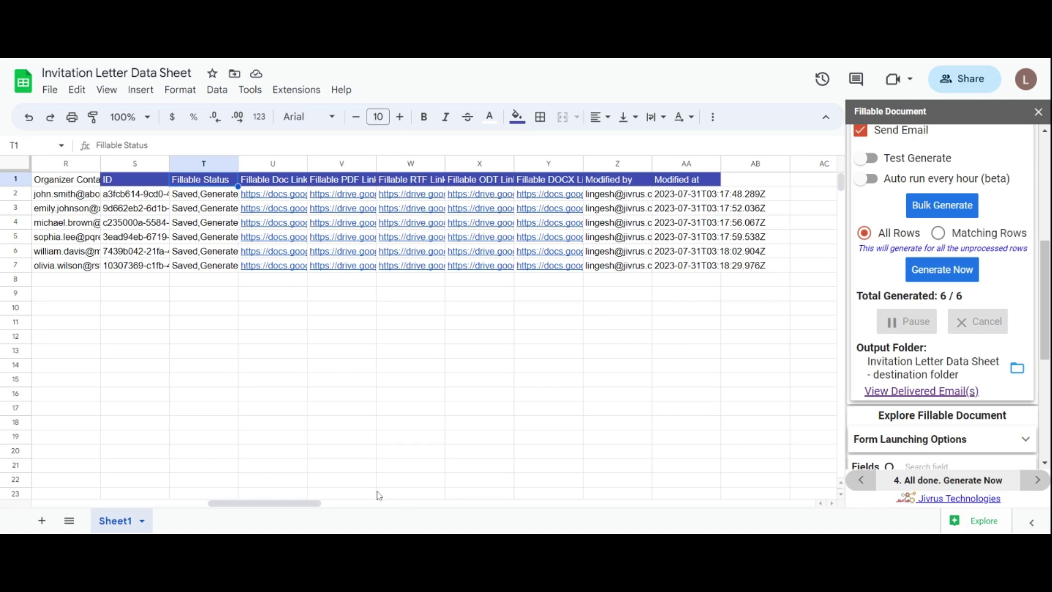
drag(295, 503, 120, 503)
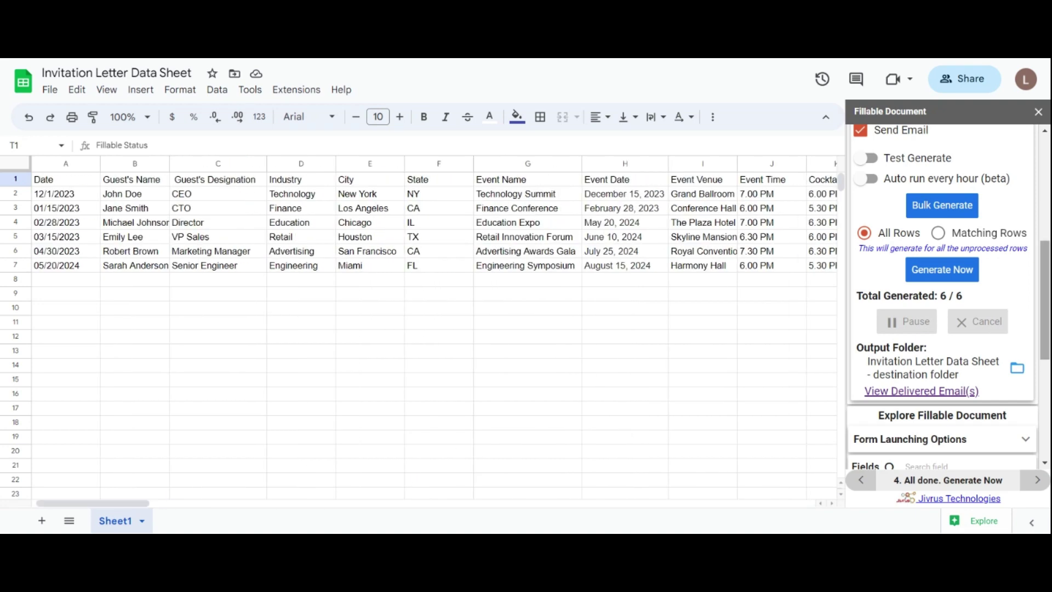
scroll(980, 394, down, 1)
scroll(905, 251, down, 1)
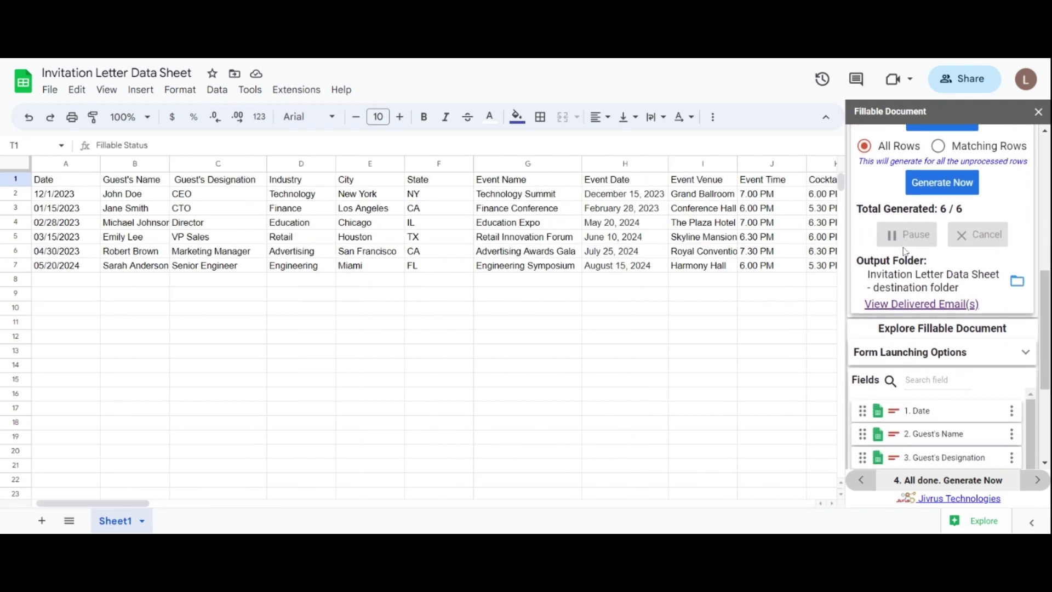
click(1015, 282)
scroll(1011, 227, down, 1)
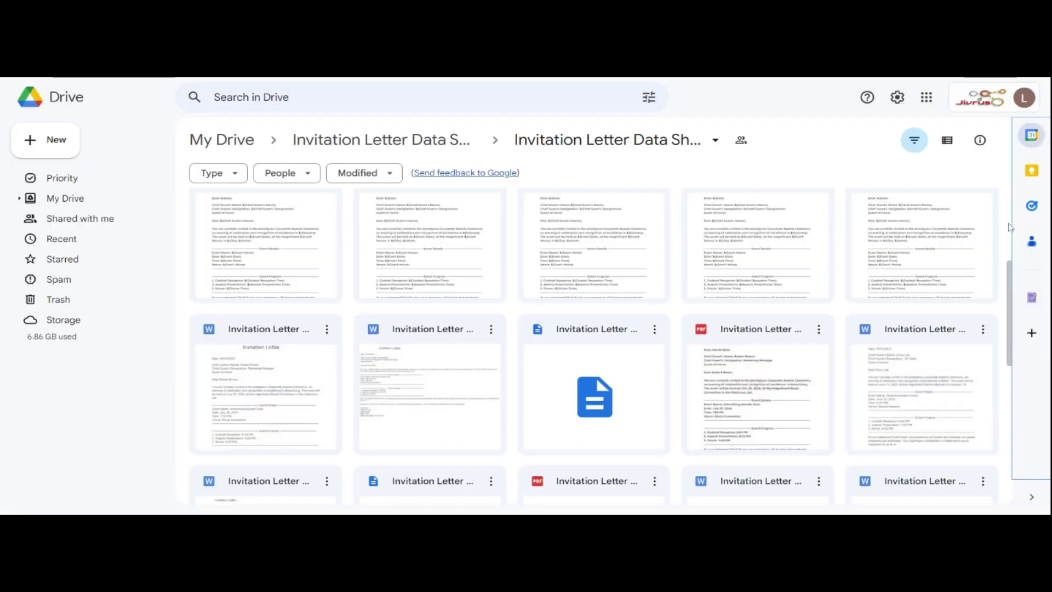
scroll(1010, 227, up, 1)
double_click(965, 263)
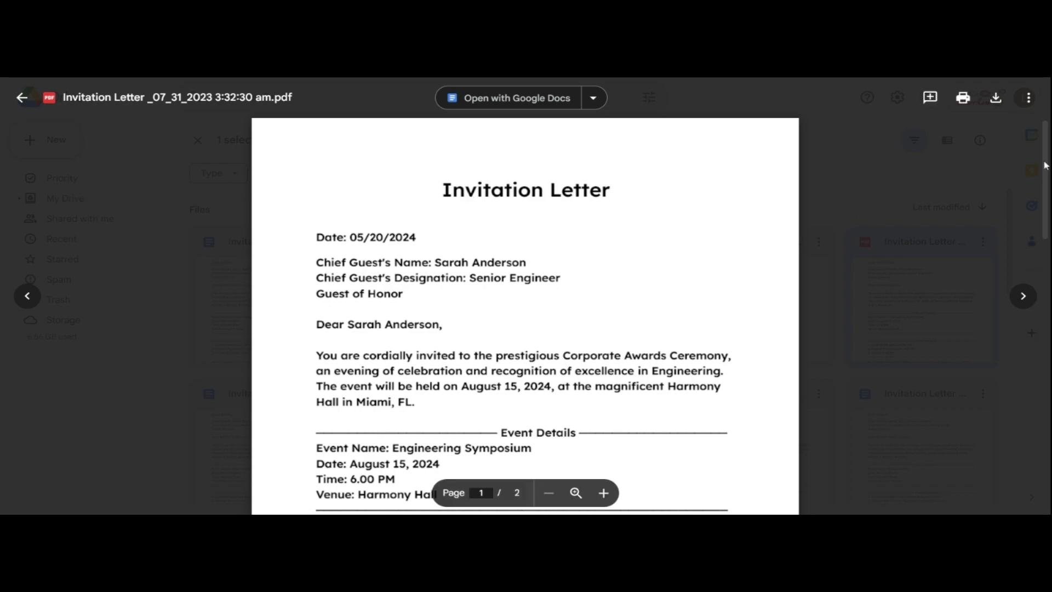
drag(1046, 155, 1045, 270)
scroll(525, 296, up, 10)
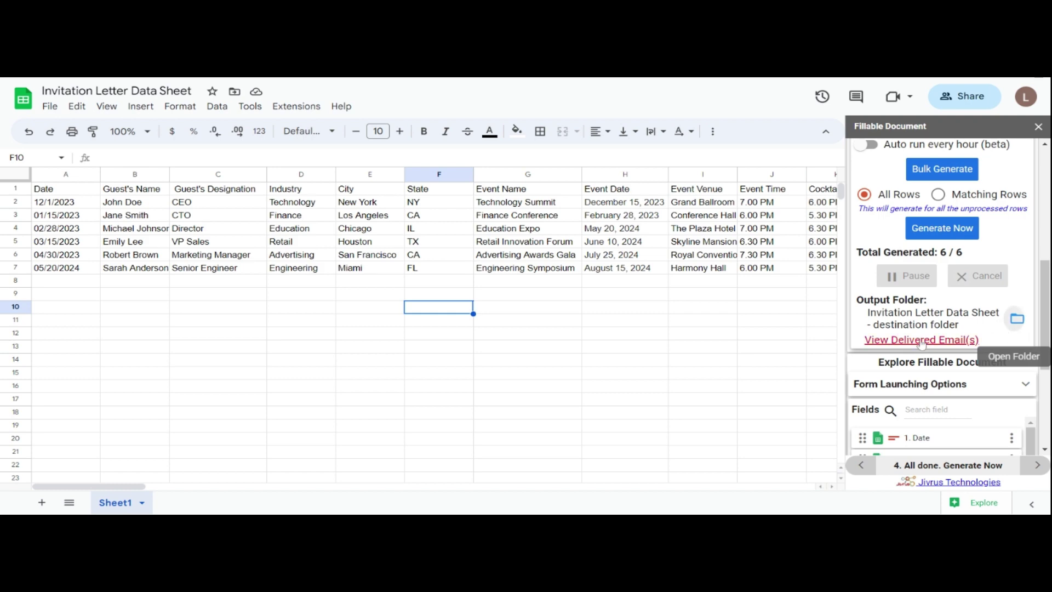
click(923, 341)
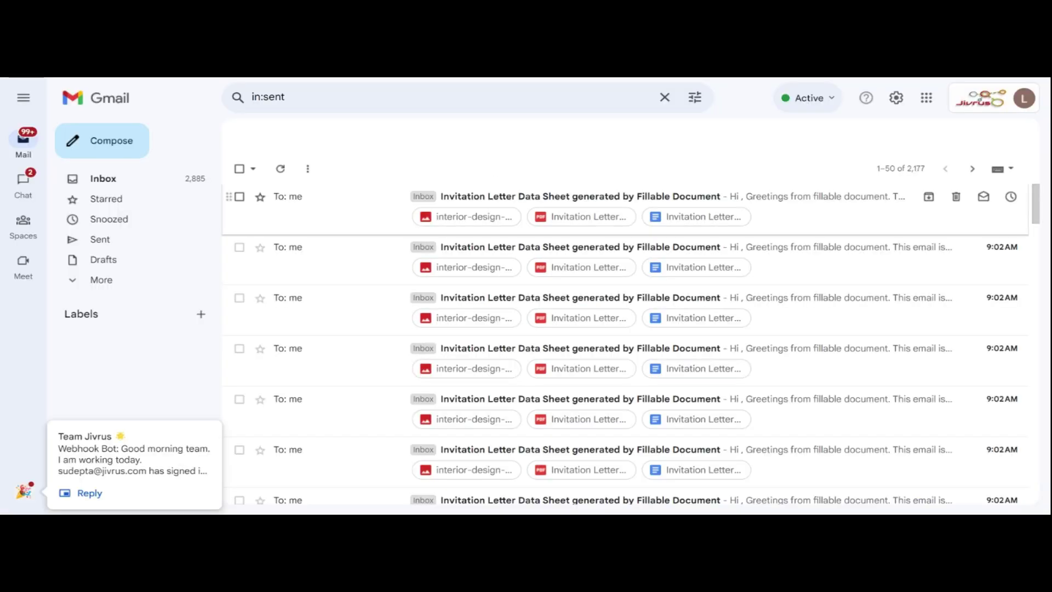
click(548, 196)
scroll(554, 307, down, 5)
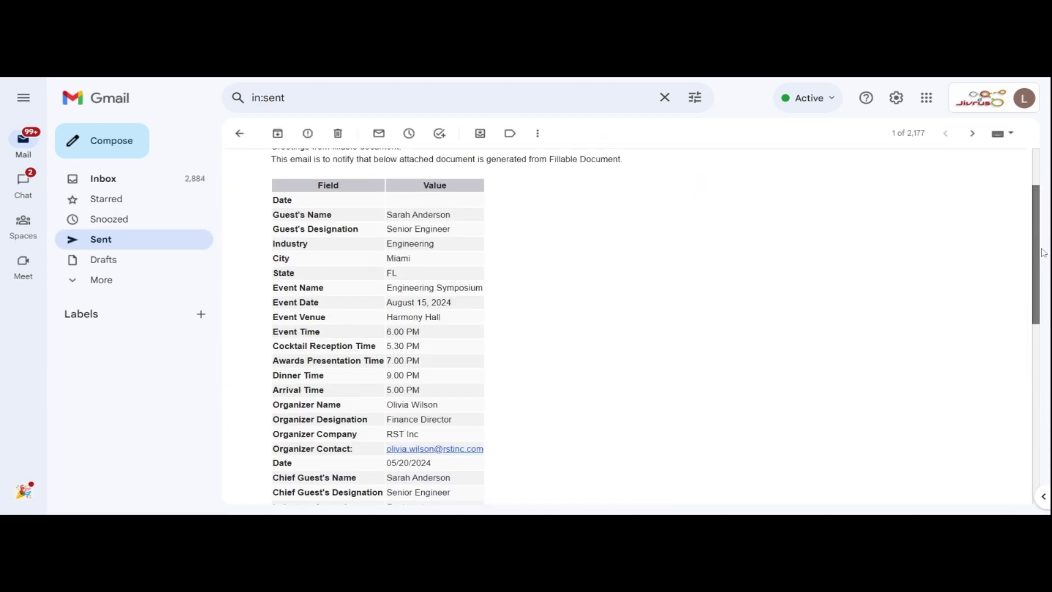
drag(1040, 271, 1040, 417)
click(353, 396)
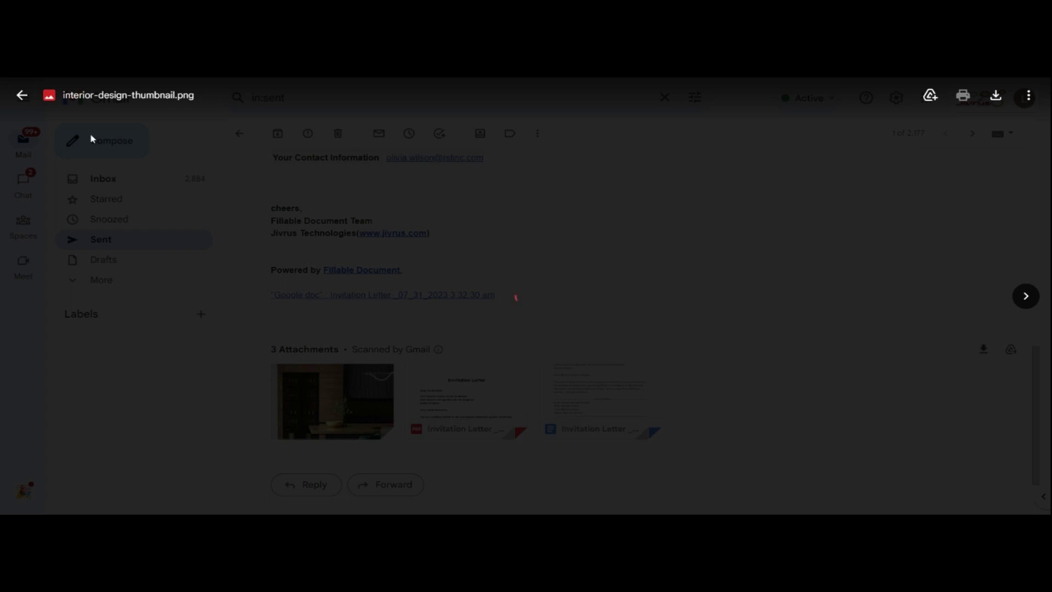
click(19, 97)
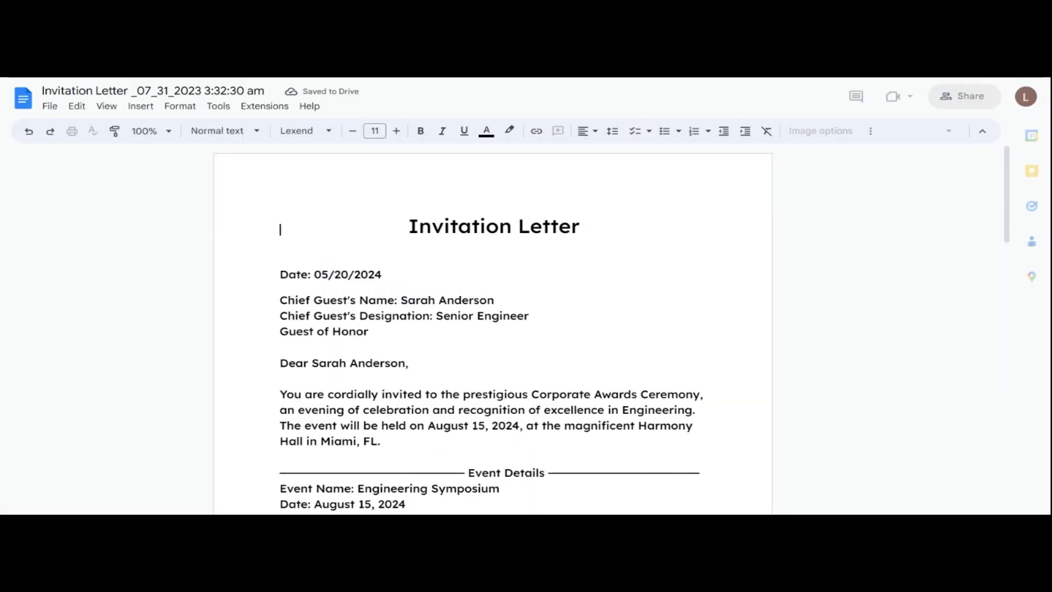
scroll(482, 329, down, 6)
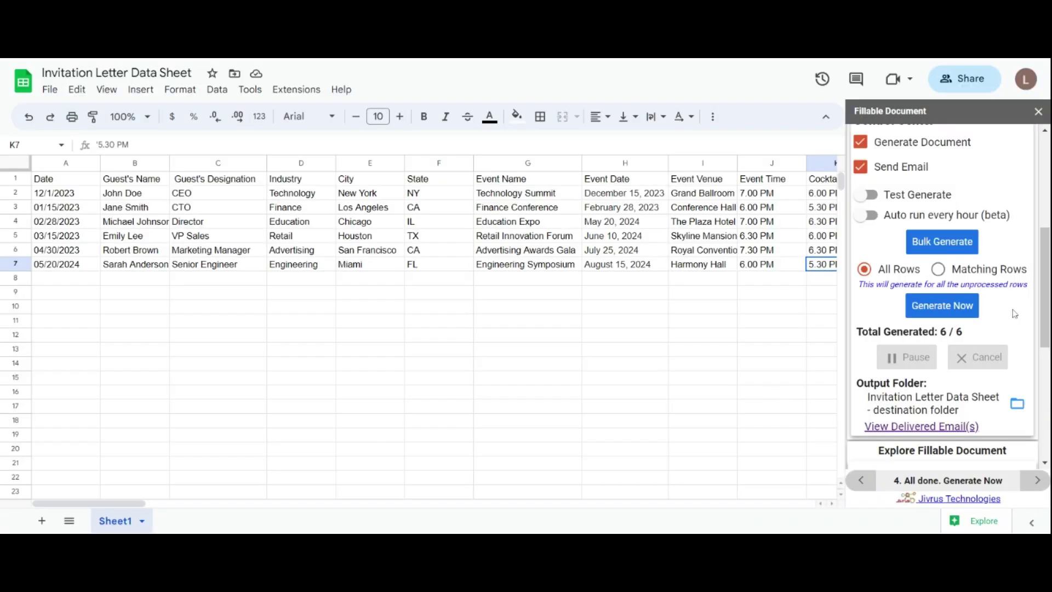
Step: Expand Form Launching Options in the sidebar and open the Invitation Letter web form
scroll(1014, 328, down, 1)
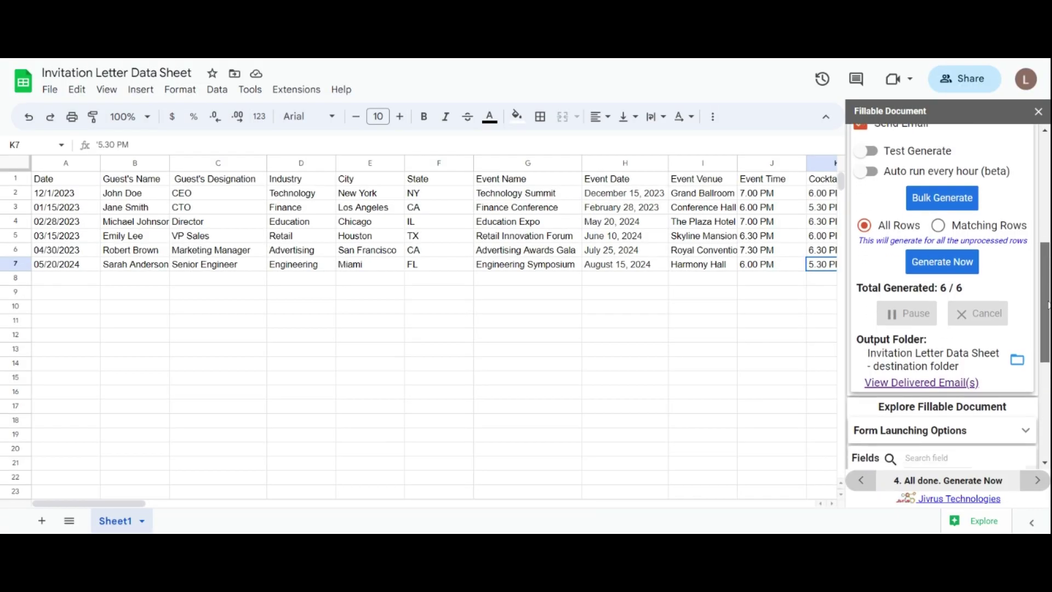
click(1027, 429)
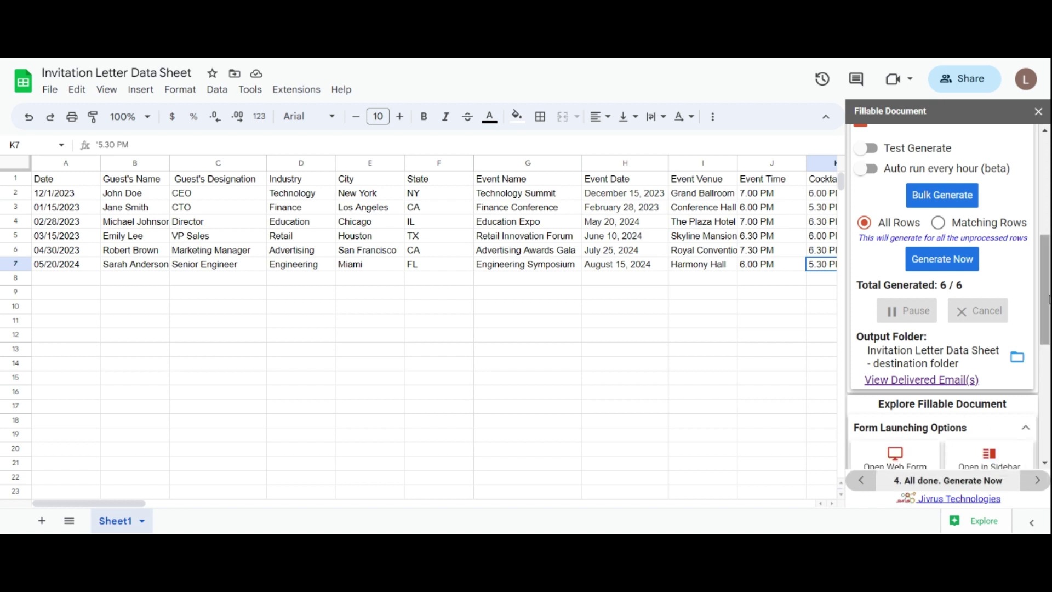
scroll(1050, 299, down, 5)
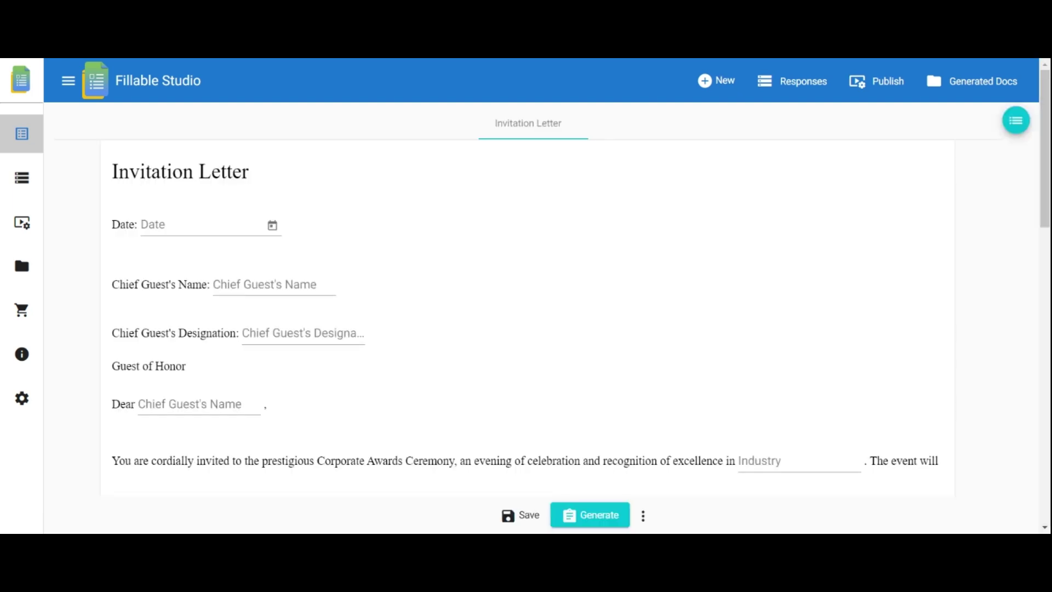
Step: Set letter date 31 July 2023, enter the chief guest's name, designation CEO, industry Technology
scroll(526, 296, down, 10)
scroll(526, 296, up, 10)
click(273, 225)
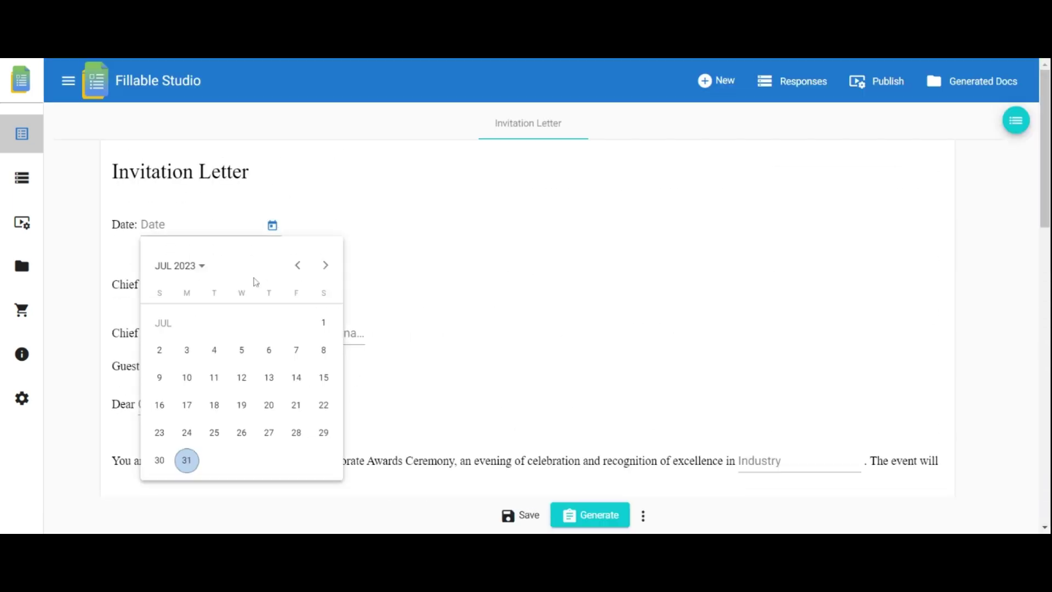
click(188, 461)
click(265, 284)
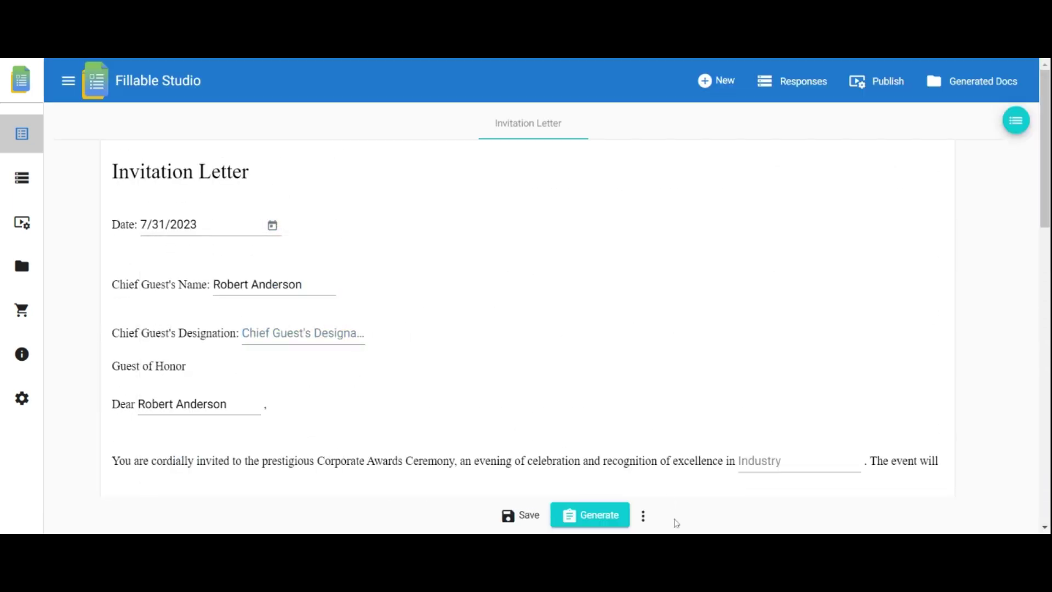
click(298, 336)
text(CEO)
scroll(298, 342, down, 2)
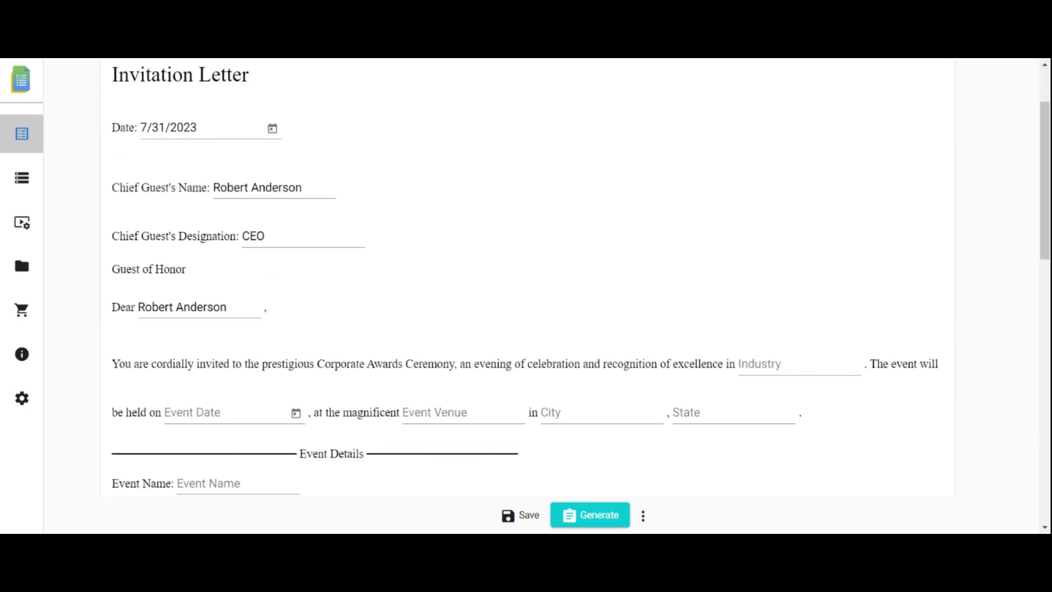
click(773, 366)
text(Technology)
Step: Set event date 10 August 2023, Harmony Hall, Los Angeles, CA, Technology Excellence Awards at 7.00p
click(296, 412)
click(349, 176)
click(320, 288)
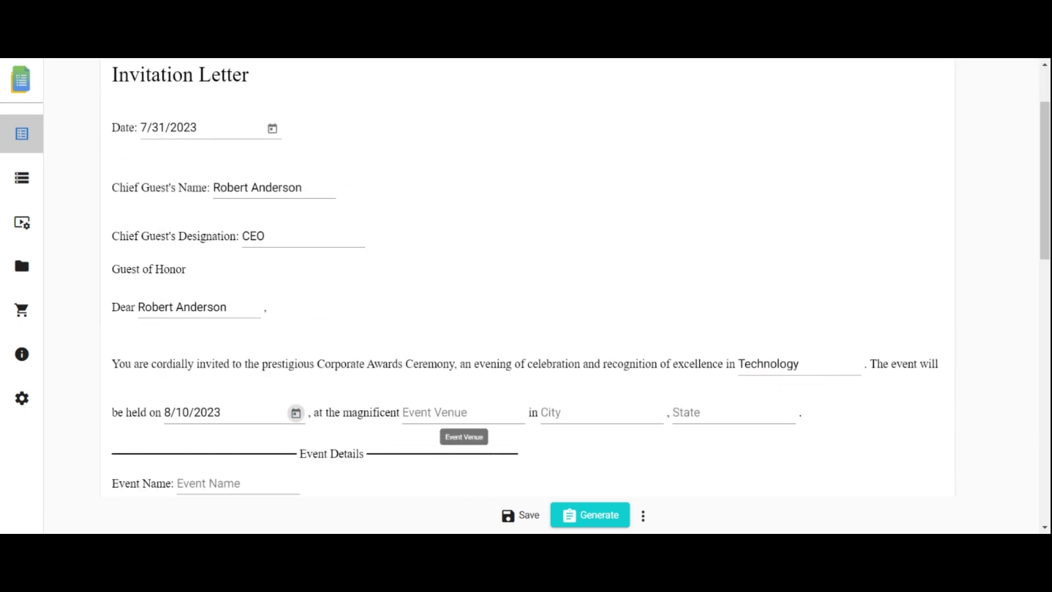
click(435, 412)
text(Harmony Hall)
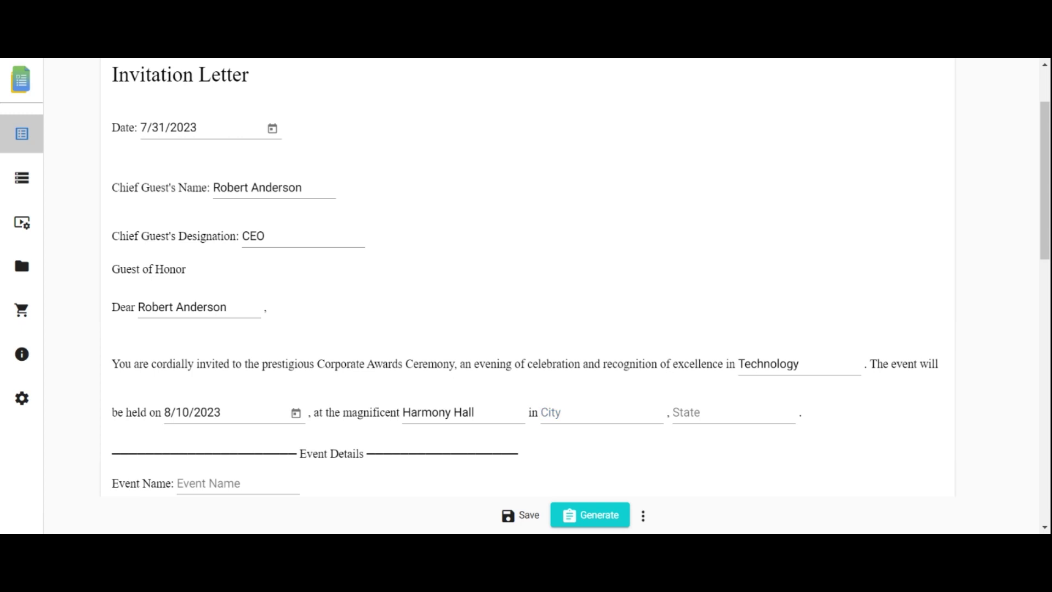
key(Tab)
text(Los Angeles)
key(Tab)
text(CA)
scroll(680, 529, down, 3)
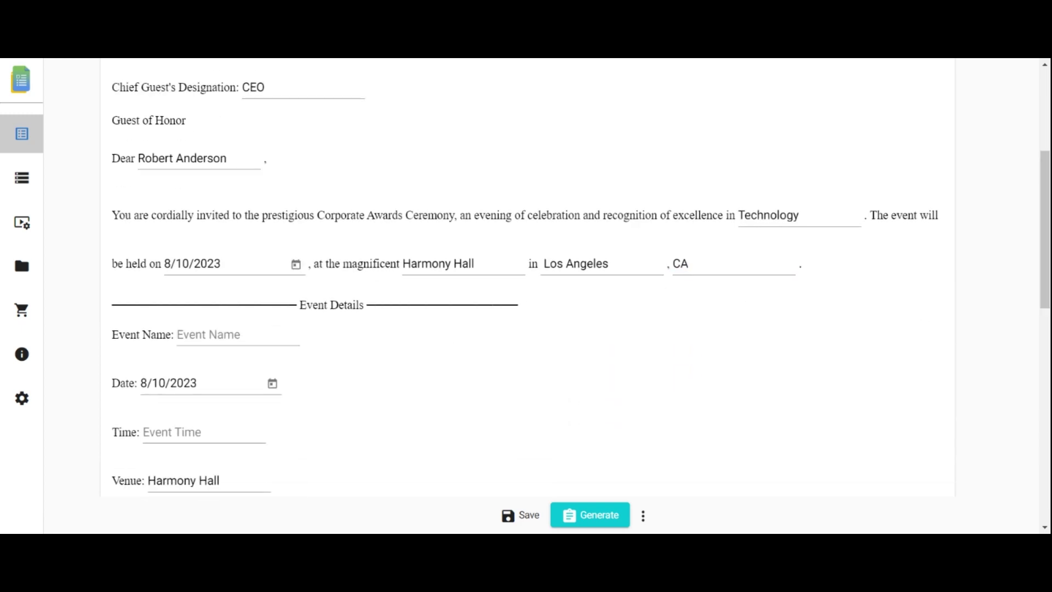
click(239, 336)
text(Technology Excellence Awards)
click(204, 433)
text(7.00p)
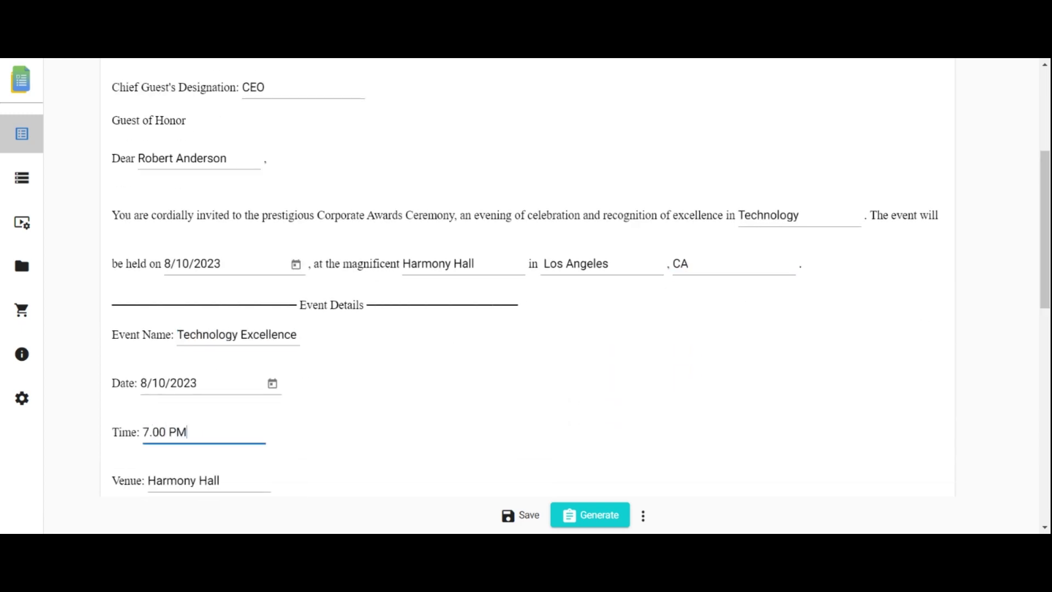
Step: Enter schedule times: cocktail reception 6.30 PM, awards presentation 7.30 p, dinner 8.30 PM
scroll(321, 434, down, 4)
click(279, 335)
text(6.30 PM)
click(288, 383)
text(7)
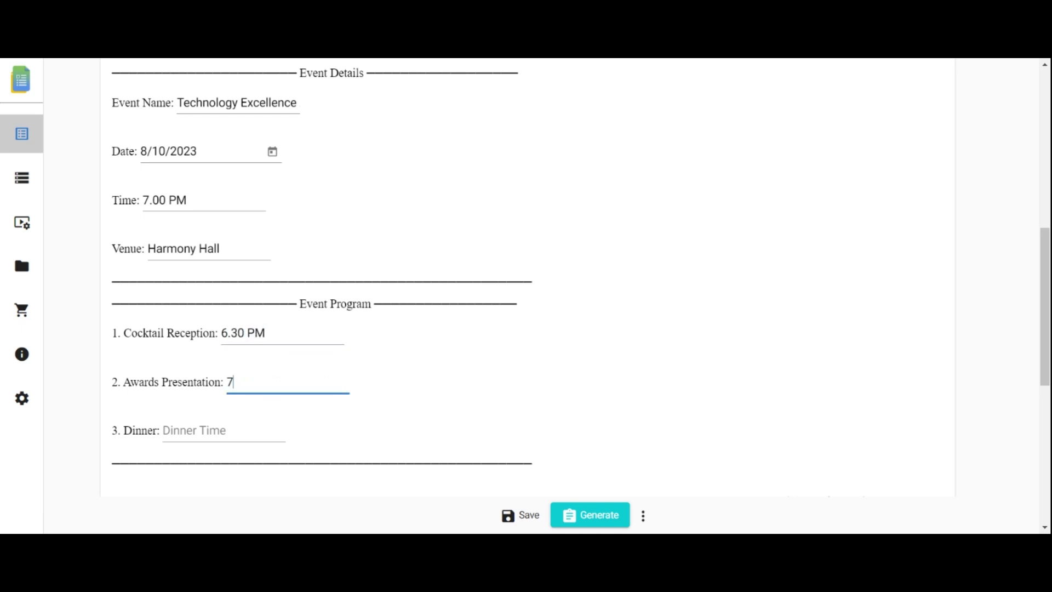
text(.30 p)
click(223, 430)
text(8.30 PM)
Step: Fill awardee industry Technology, signer's name, Event Organizer, XYZ Corporation, contact e-mail, then Generate
scroll(527, 296, down, 5)
click(829, 217)
text(Technology)
click(192, 351)
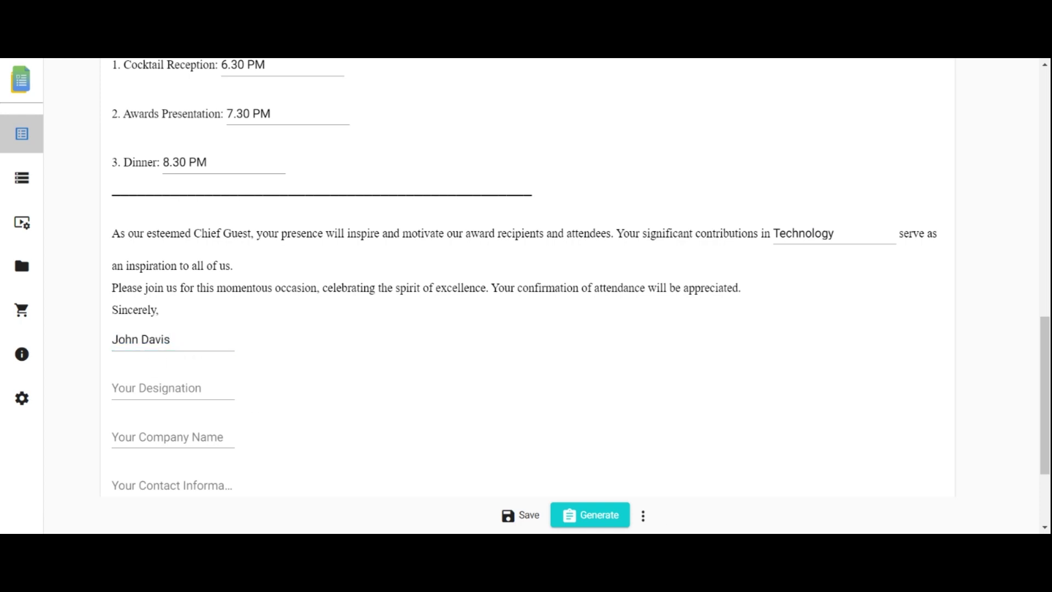
click(173, 388)
text(Event Organizer)
key(Tab)
text(XYZ Corporation)
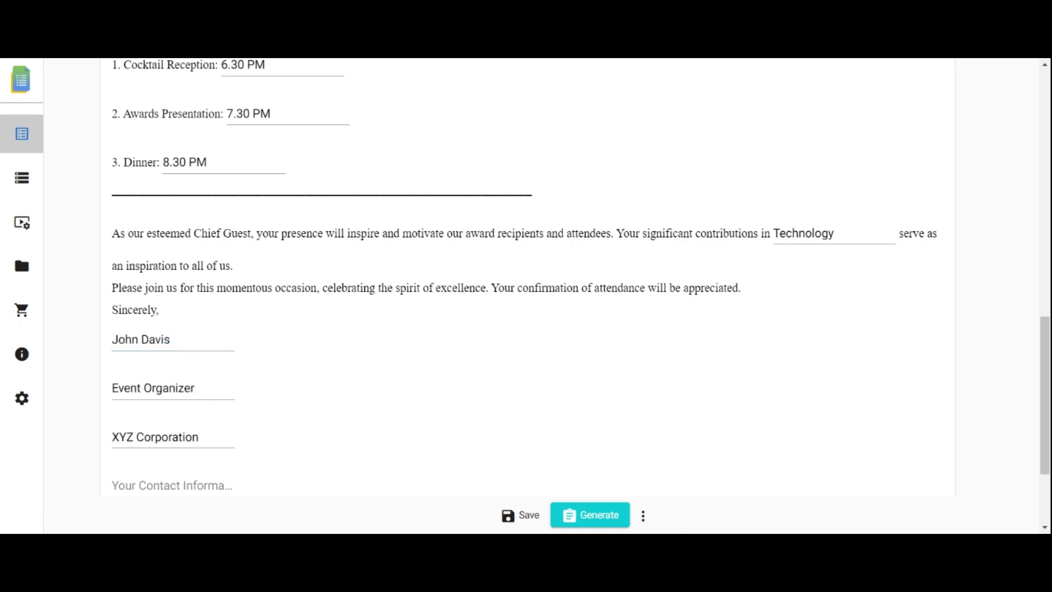
key(Tab)
scroll(538, 371, up, 1)
click(590, 515)
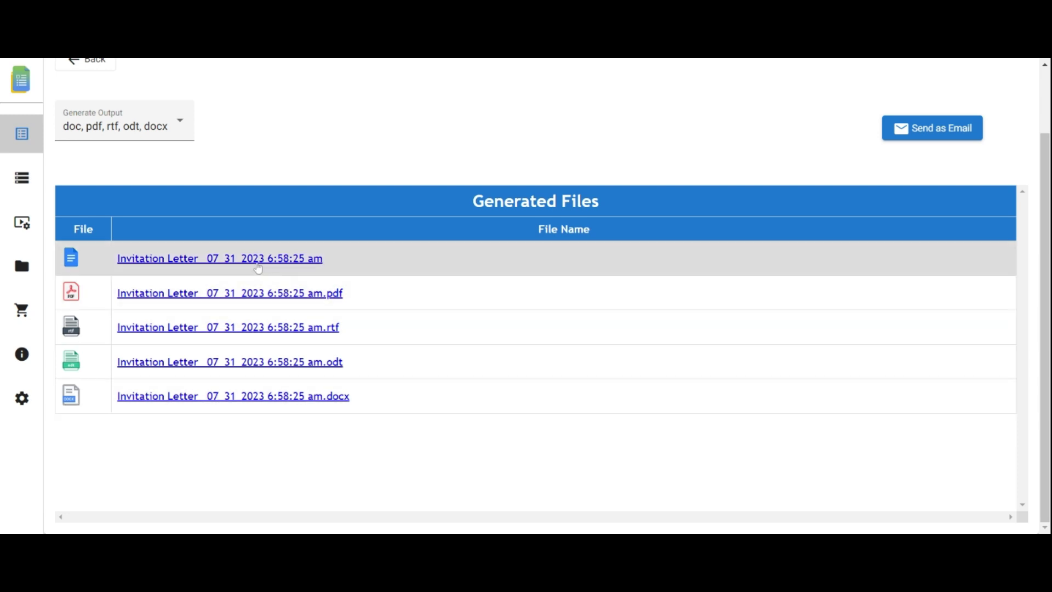
Step: Open the generated Google Doc letter to check the CEO guest's Harmony Hall details
click(259, 265)
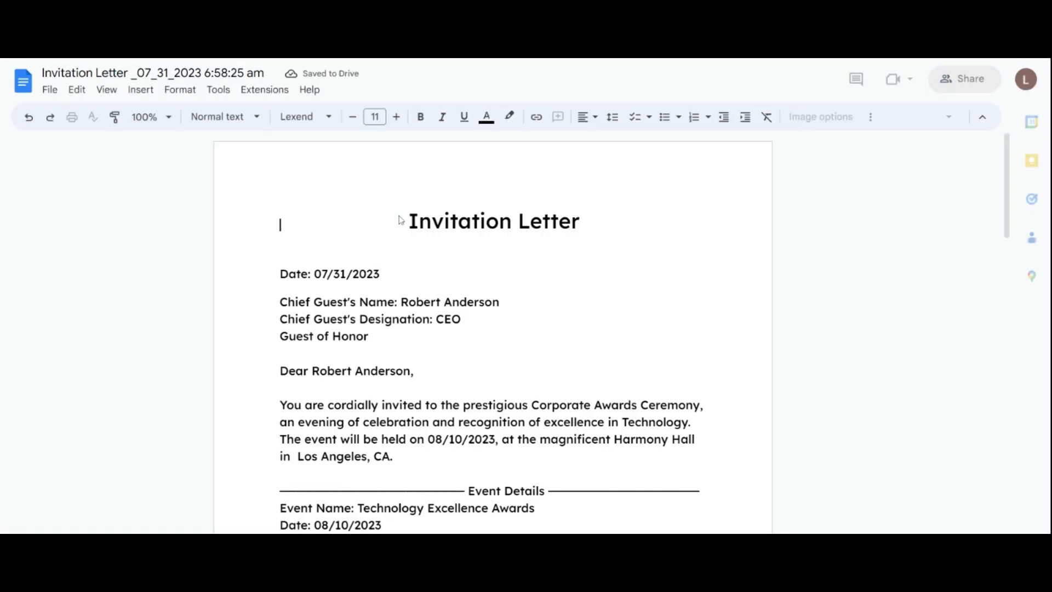
scroll(1011, 198, down, 2)
mouse_move(1011, 198)
mouse_down()
mouse_move(1027, 346)
mouse_move(1027, 172)
mouse_up()
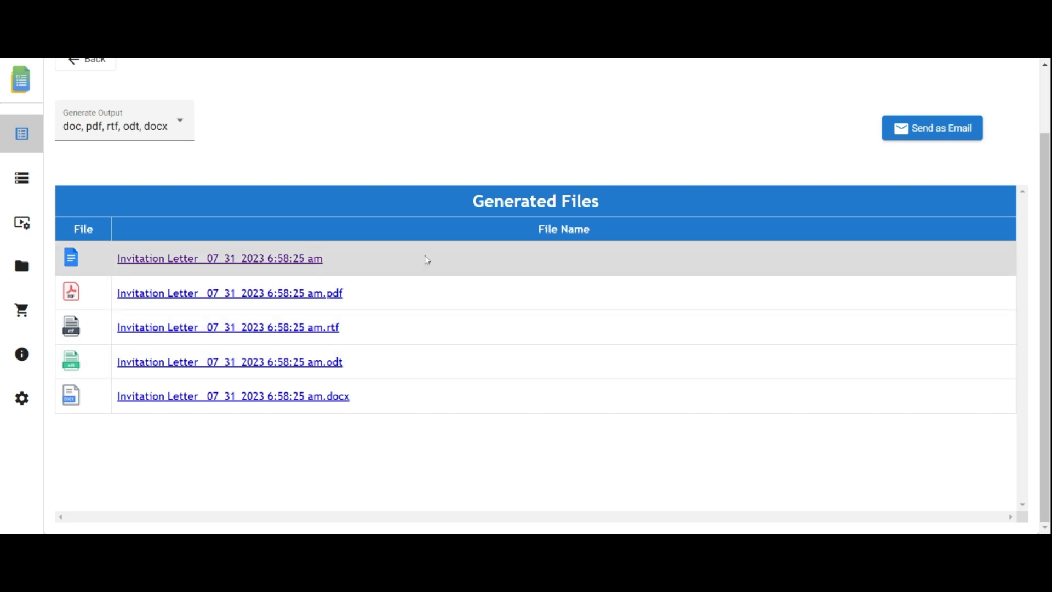
Step: Send the letter emails with both Default Template - sheet and Default Template 2 selected
click(947, 130)
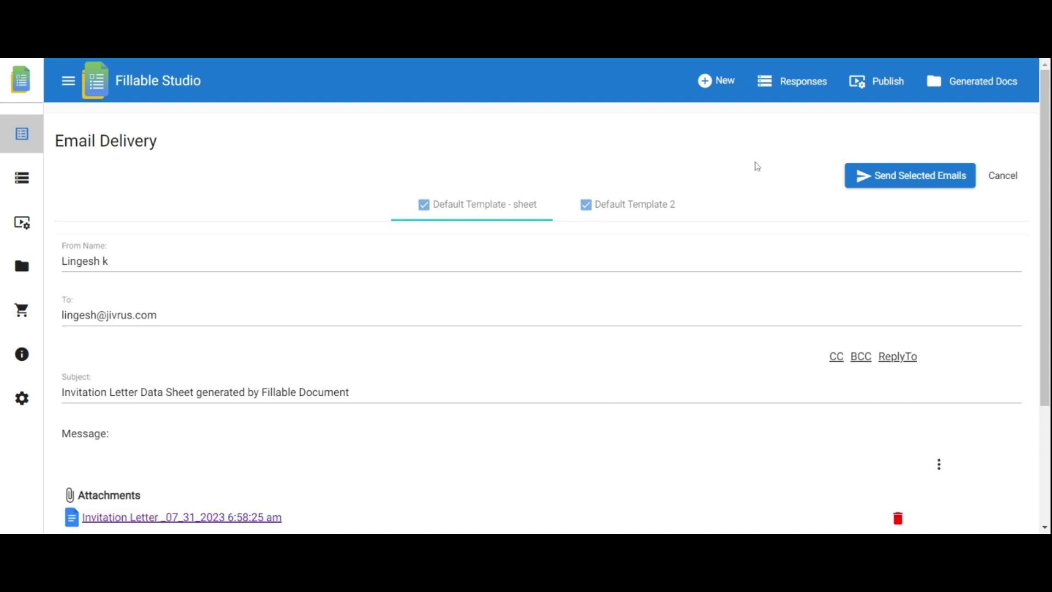
click(586, 204)
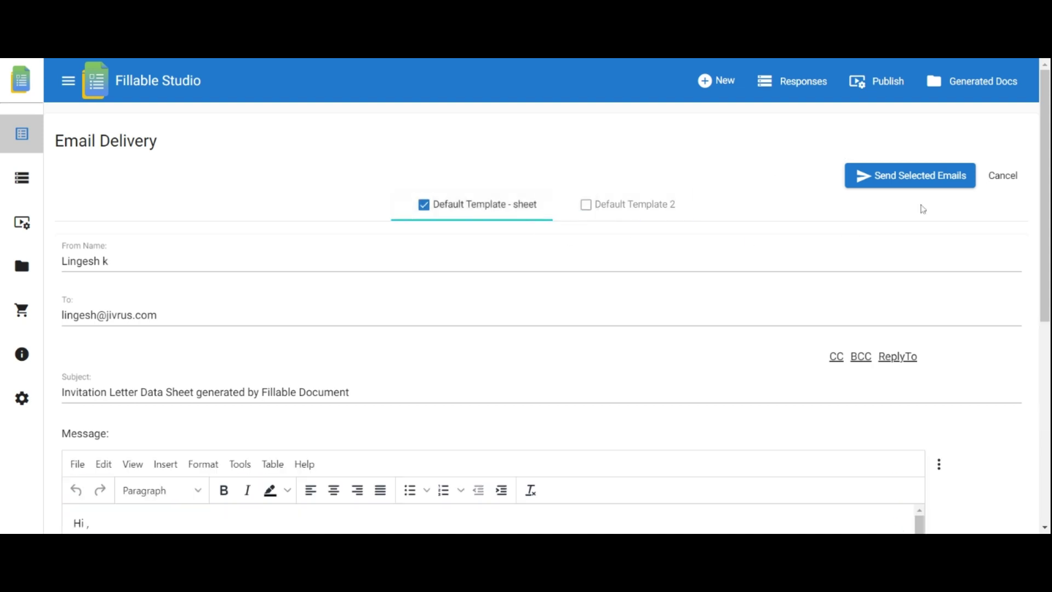
click(586, 205)
scroll(645, 237, down, 5)
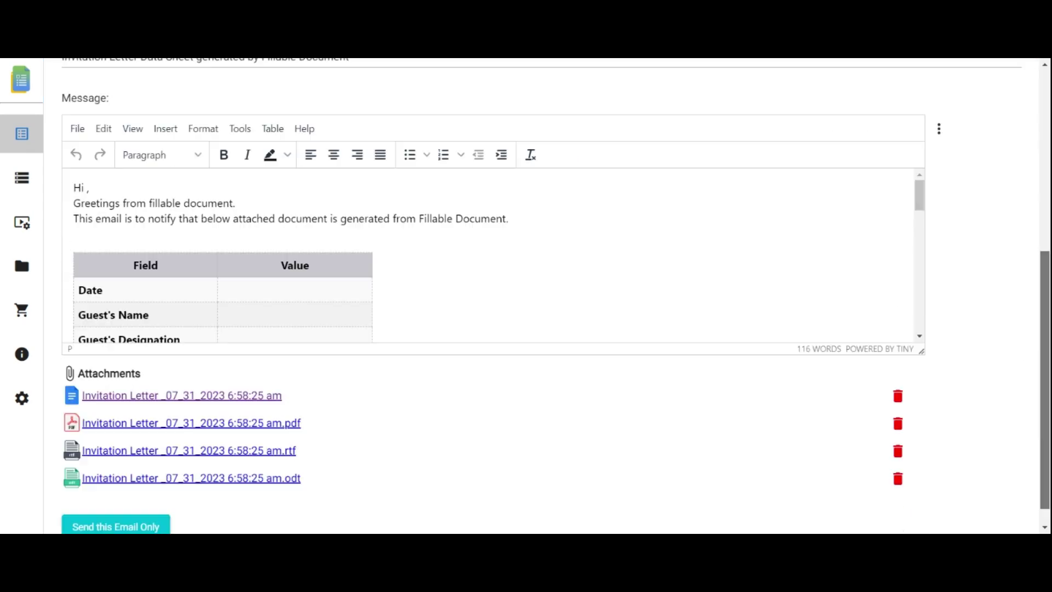
scroll(829, 192, up, 5)
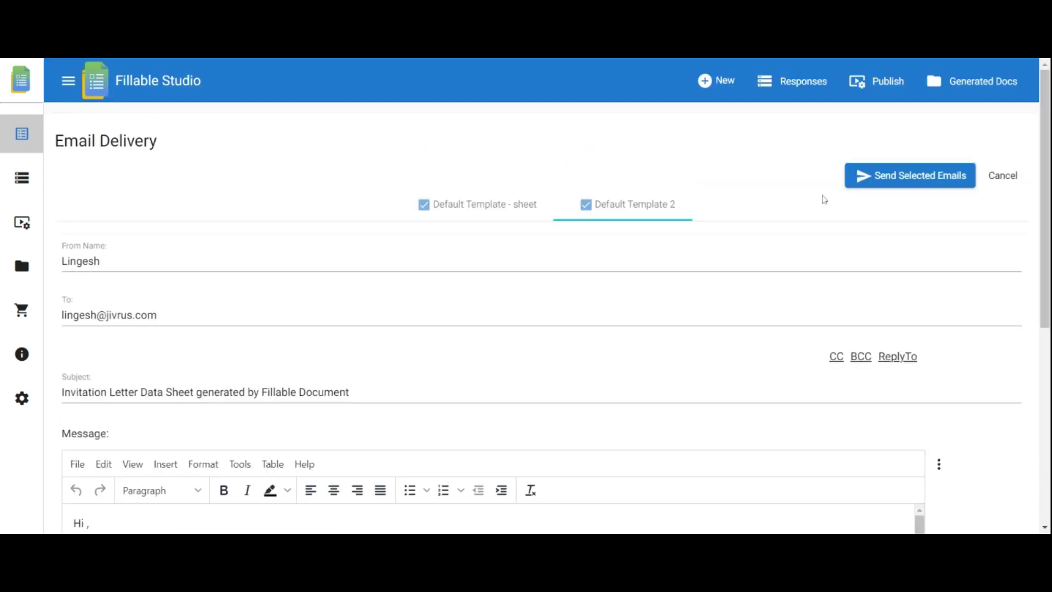
click(907, 176)
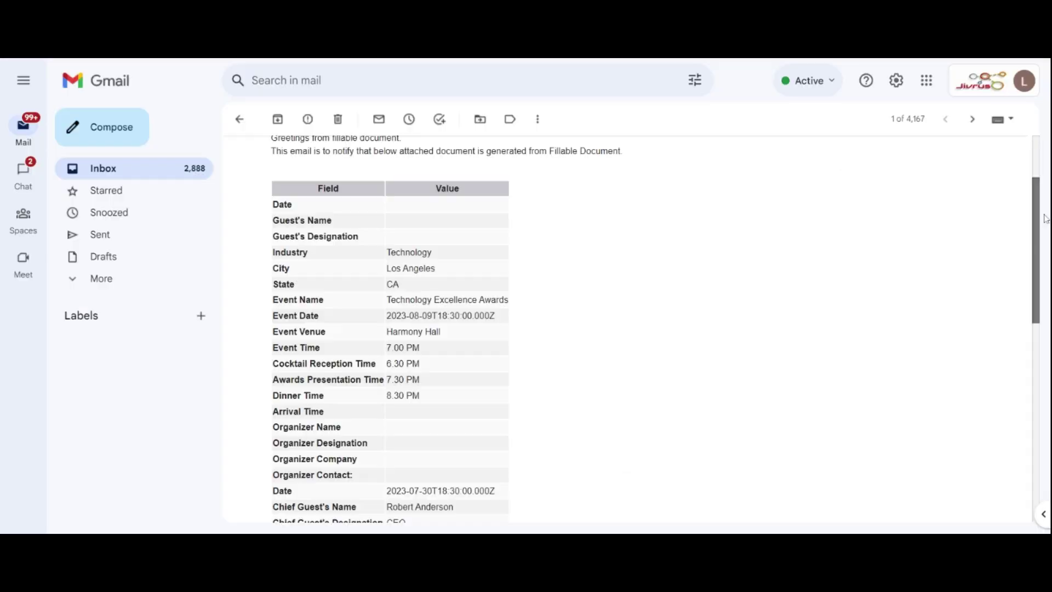
scroll(597, 252, down, 10)
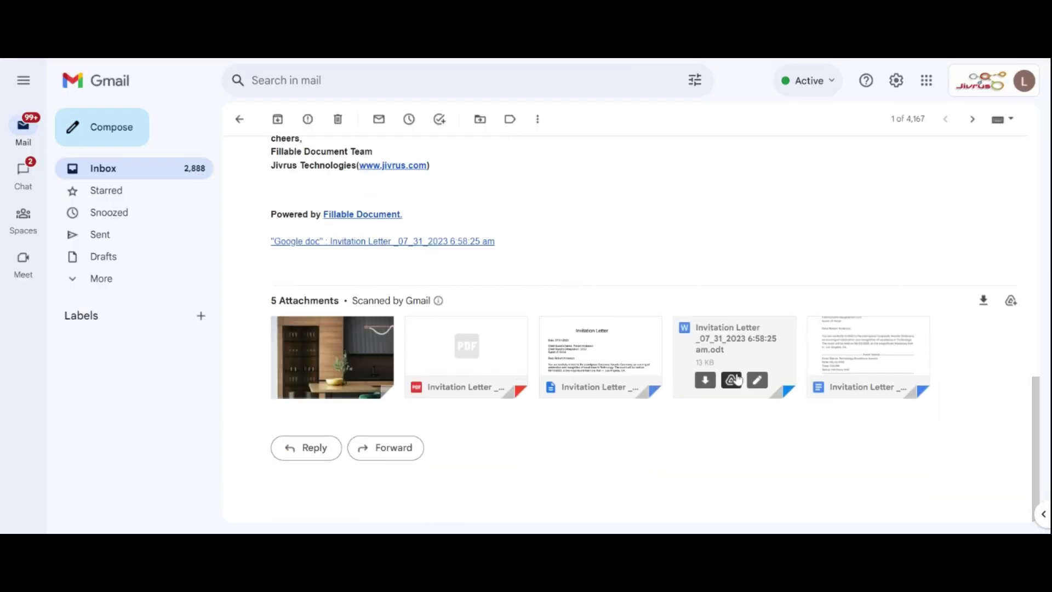
Step: Open the emailed letter's Google Doc link, then preview the two-page .odt attachment
click(452, 249)
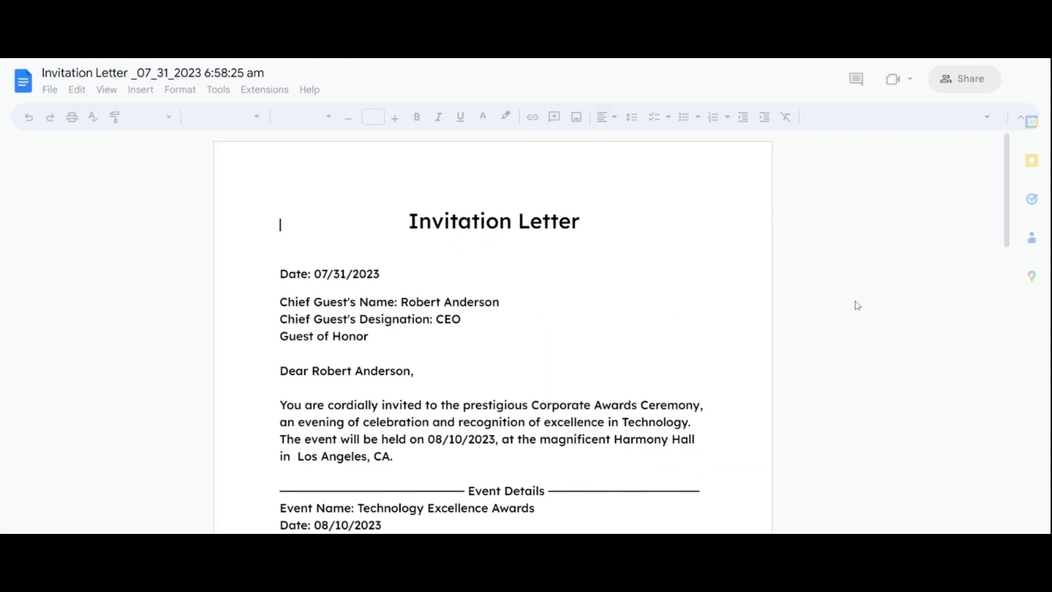
scroll(1041, 362, down, 8)
scroll(1041, 361, down, 3)
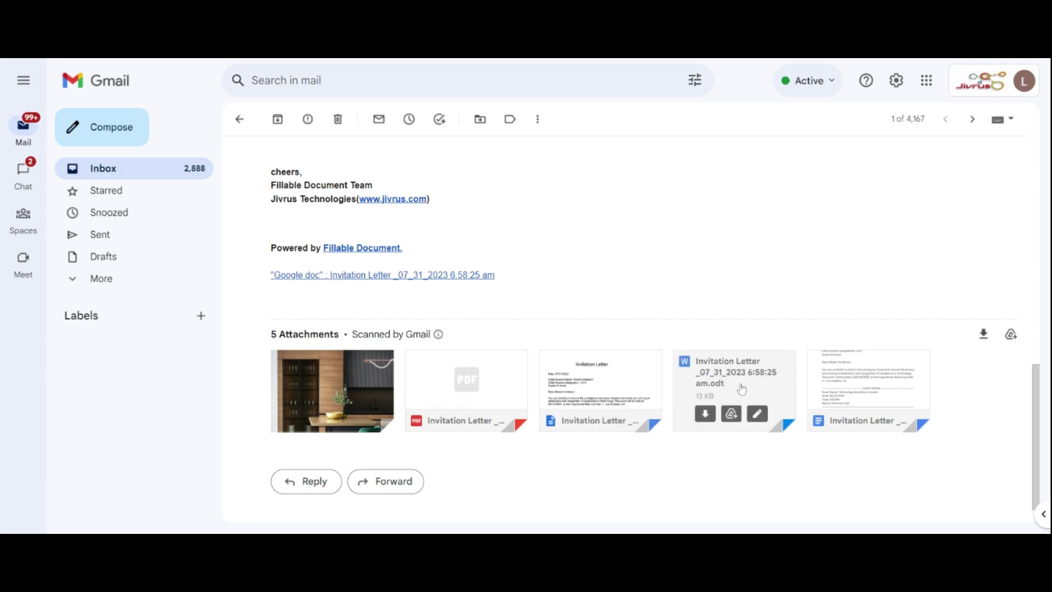
click(739, 390)
scroll(462, 214, down, 5)
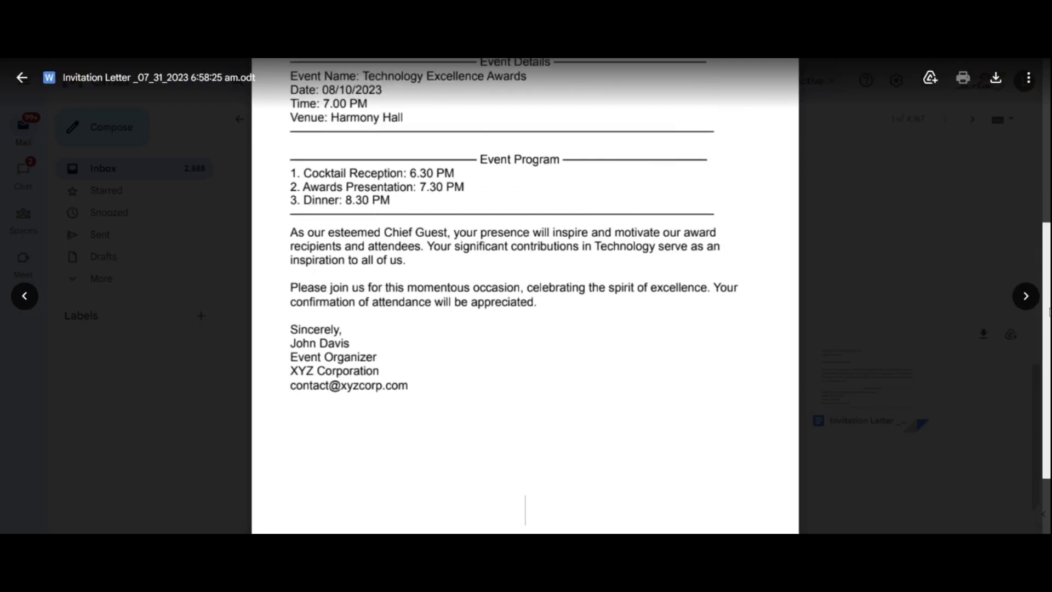
scroll(1032, 190, up, 5)
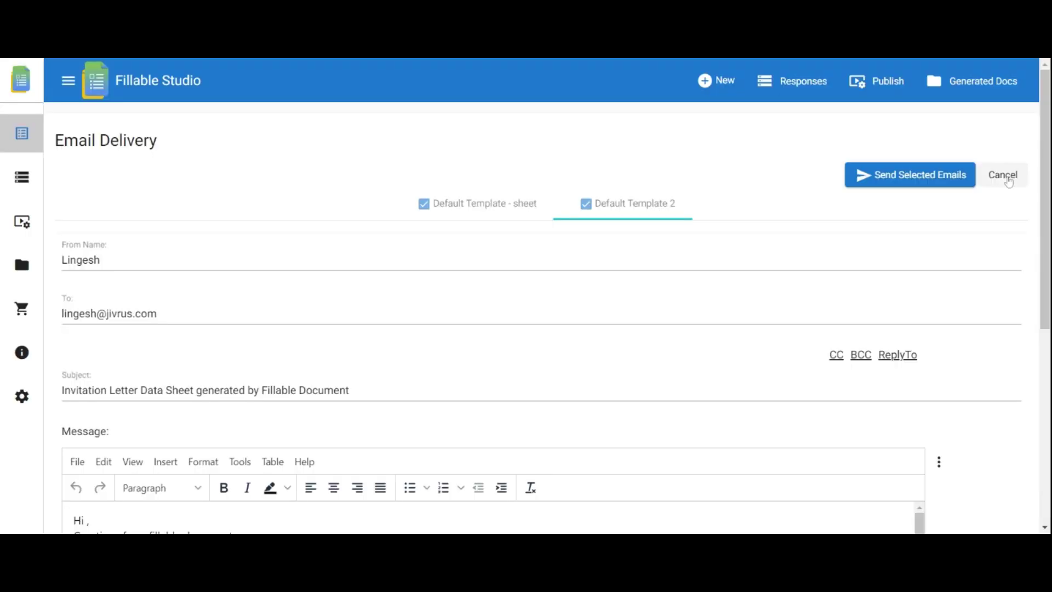
Step: Cancel Email Delivery and go Back from Generated Files to the filled invitation form
click(1007, 177)
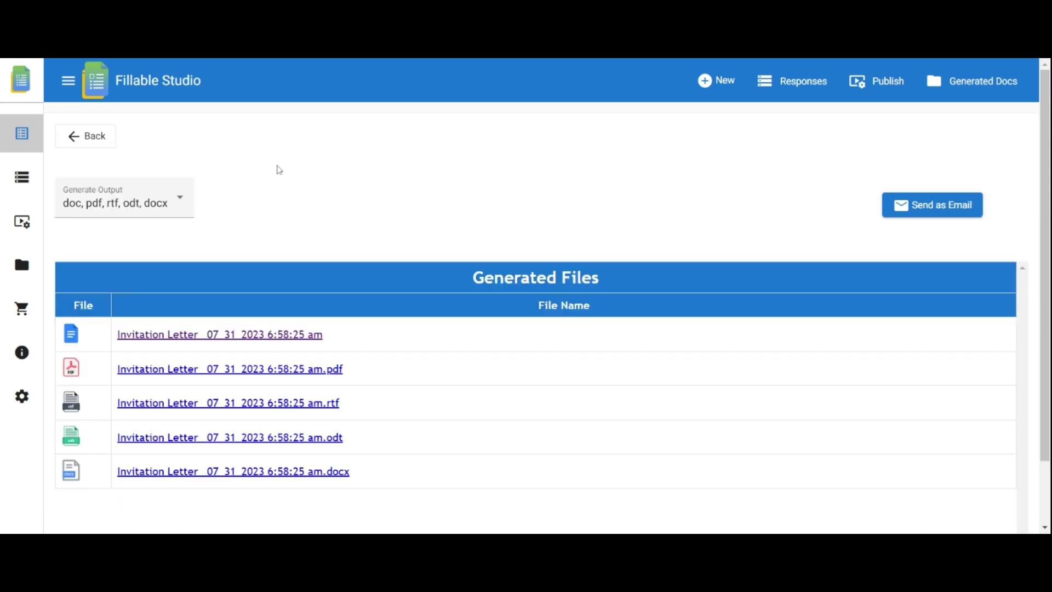
click(95, 140)
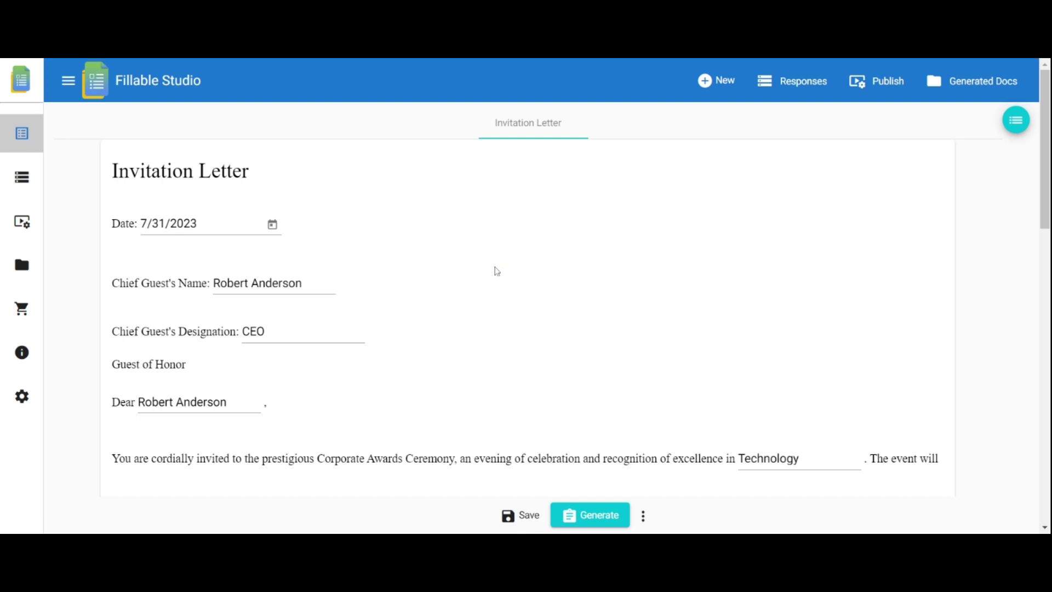
Step: In Form Responses, search for 'CEO', clear the search, and tick response rows 1–3
click(22, 180)
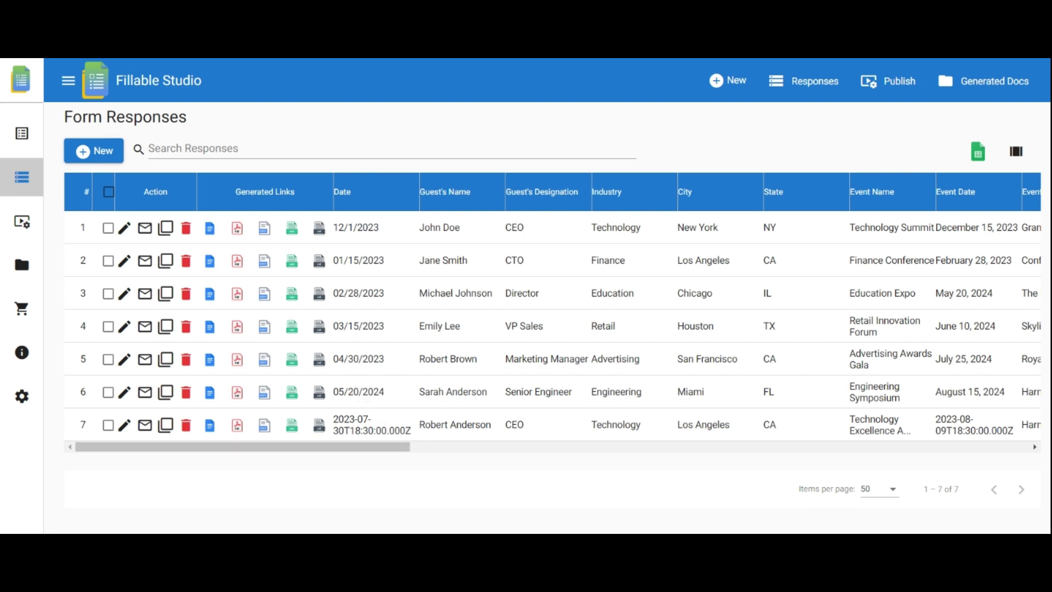
click(151, 149)
text(CEO)
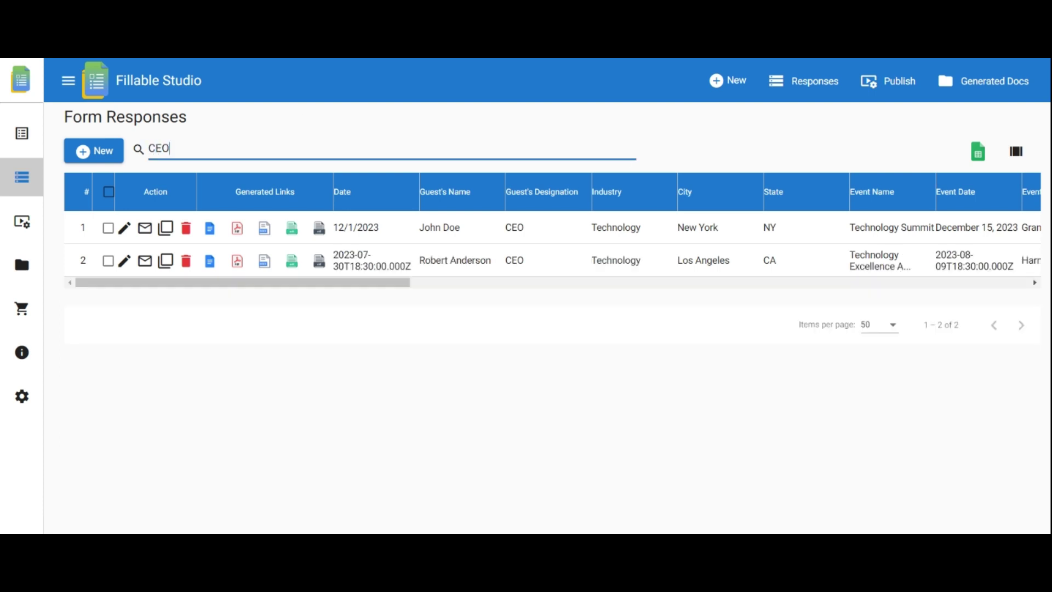
key(BackSpace)
key(BackSpace)
key(BackSpace)
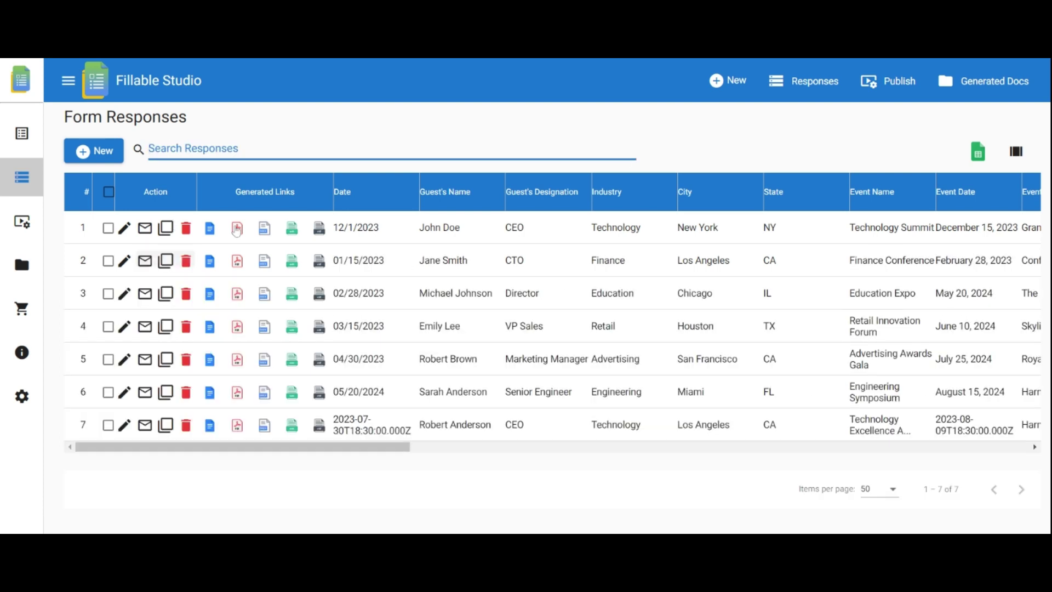
click(108, 228)
click(108, 261)
click(108, 294)
Step: Open the three selected responses as invitation letters and turn on Merge Documents
click(976, 123)
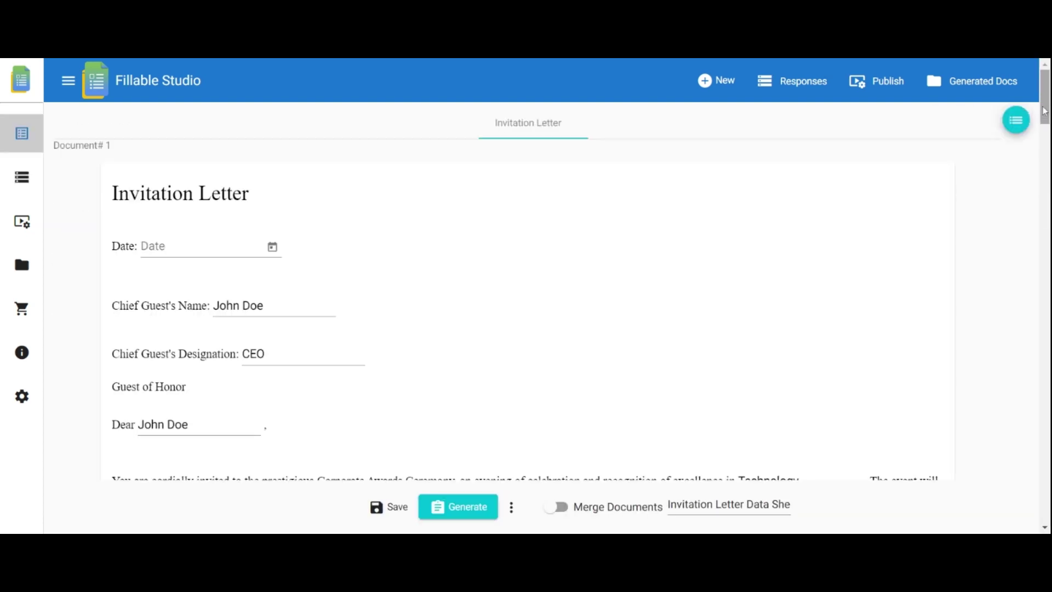
scroll(664, 244, down, 10)
scroll(526, 296, down, 20)
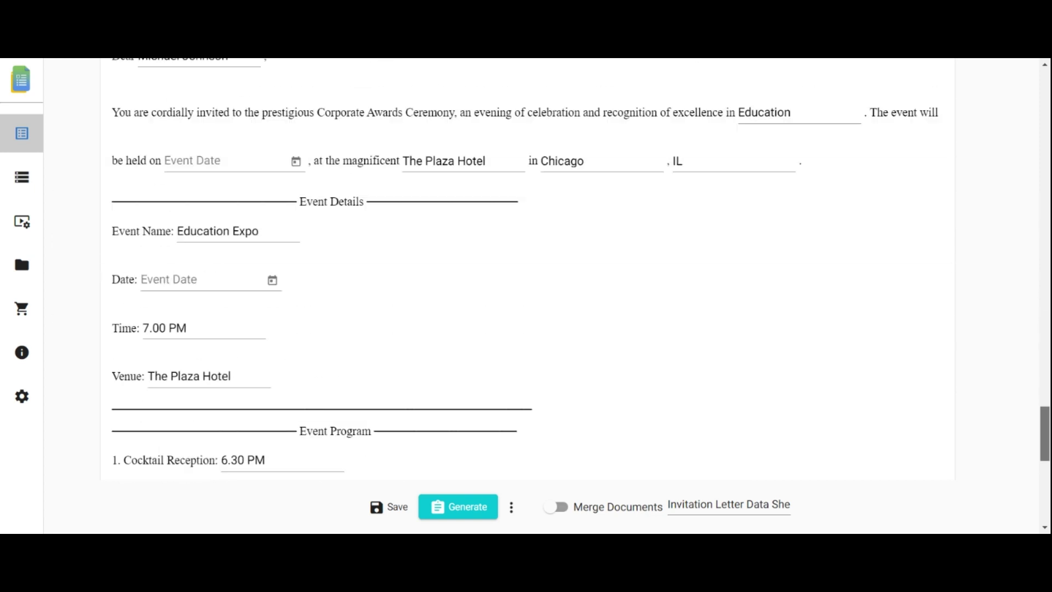
scroll(526, 295, up, 3)
scroll(526, 296, down, 1)
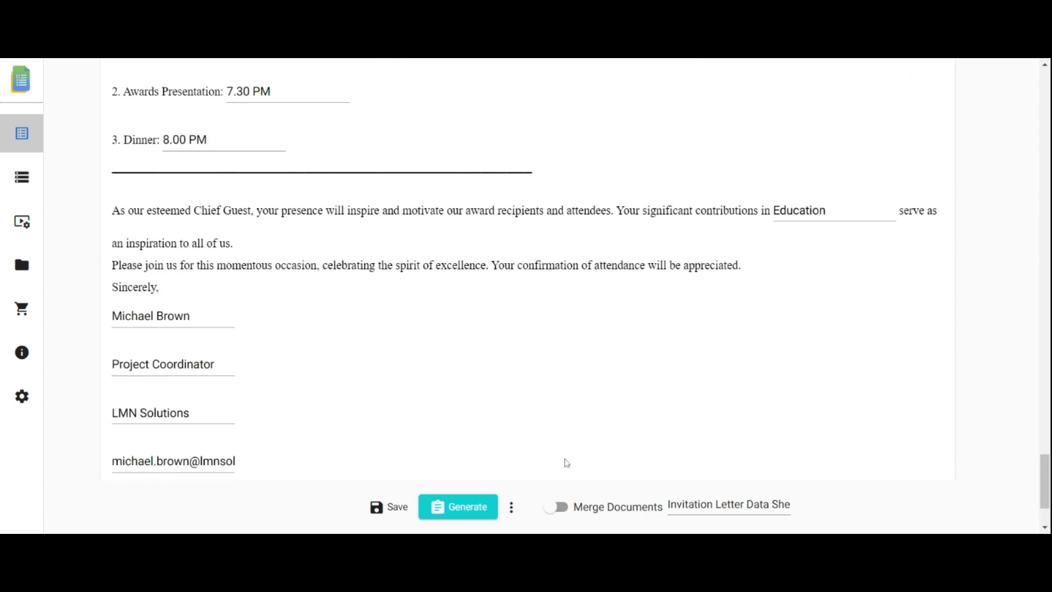
click(560, 510)
click(729, 505)
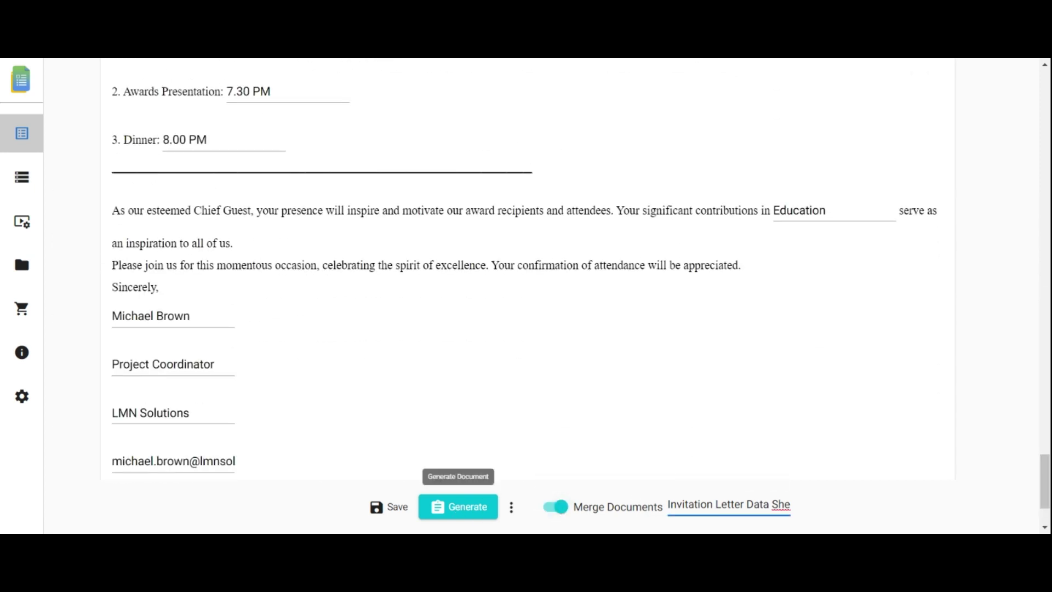
Step: Open the Invitation Letter Data Sheet from Form Responses and scan across its response columns
click(22, 177)
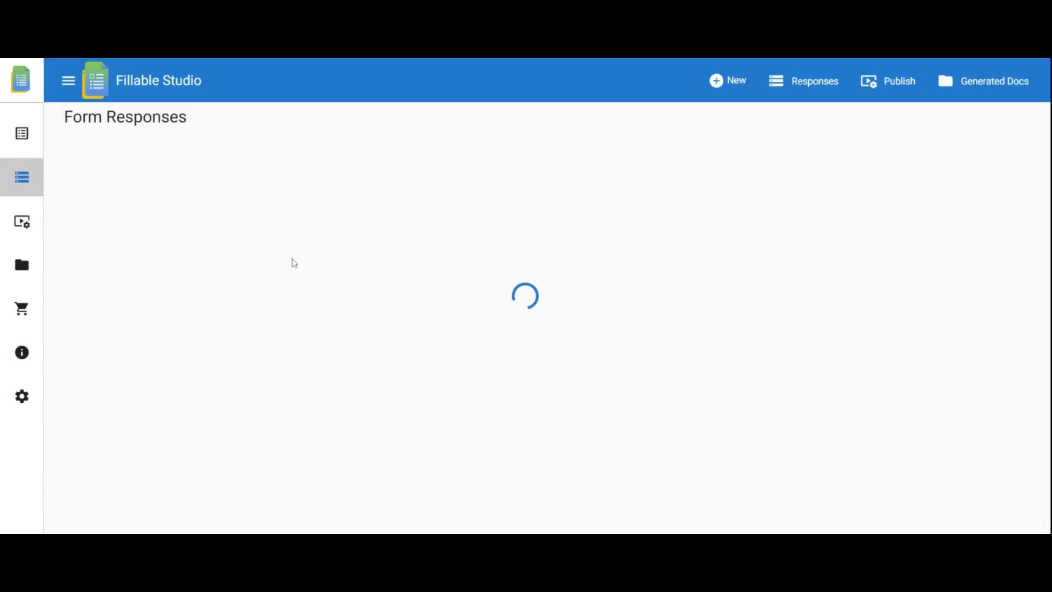
click(978, 154)
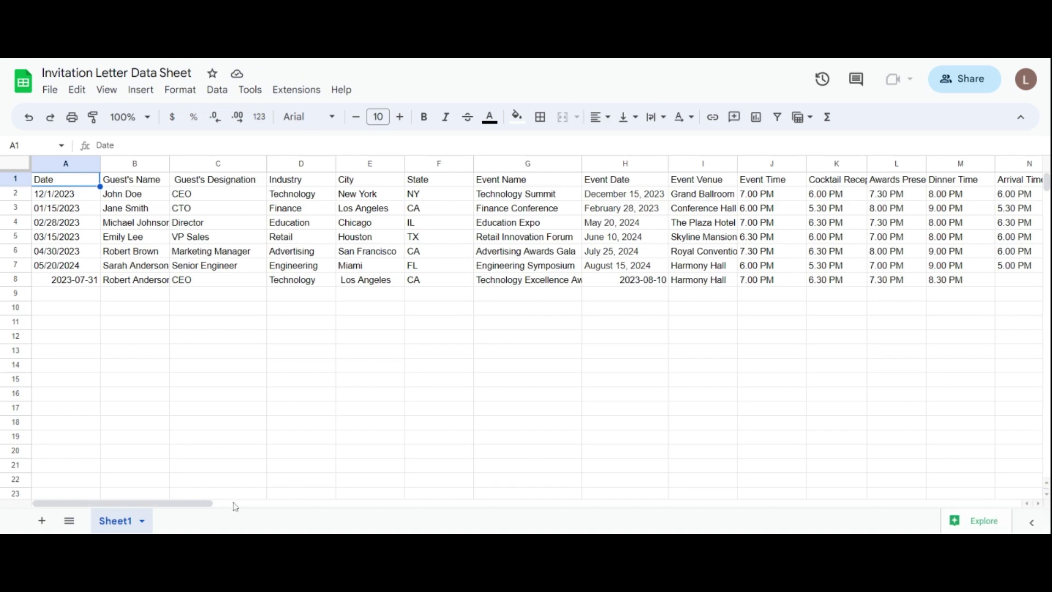
scroll(263, 503, right, 15)
scroll(285, 493, left, 6)
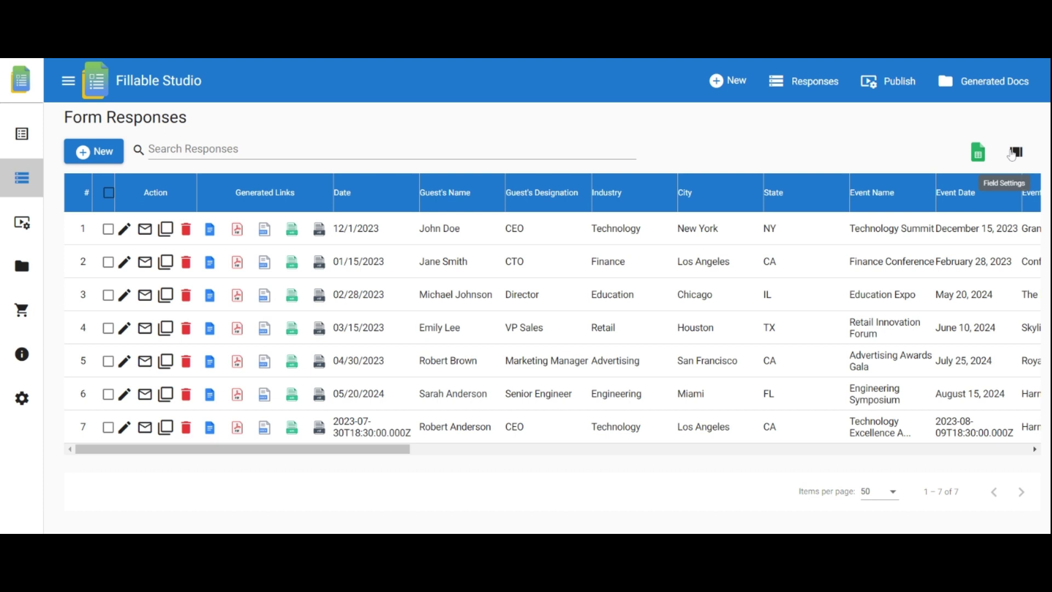
Step: Show the Modified at and Modified by columns in the responses table
click(1017, 152)
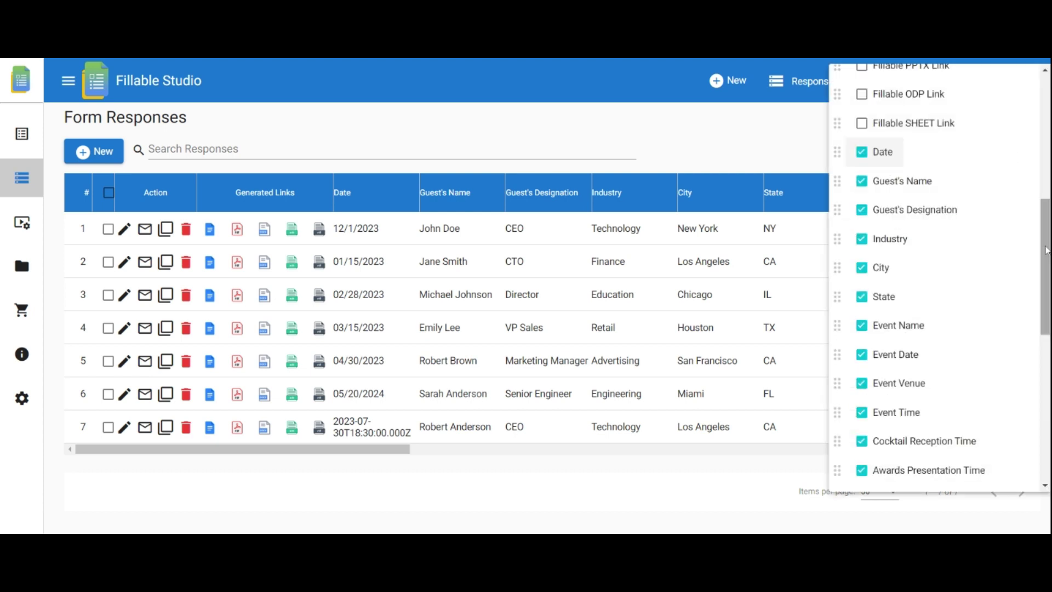
scroll(1011, 156, down, 3)
scroll(1023, 159, up, 6)
scroll(1022, 159, up, 3)
click(877, 134)
click(877, 163)
click(793, 148)
Step: Clone the row 7 response, then delete the duplicate in row 8
drag(351, 455, 992, 450)
drag(745, 456, 102, 510)
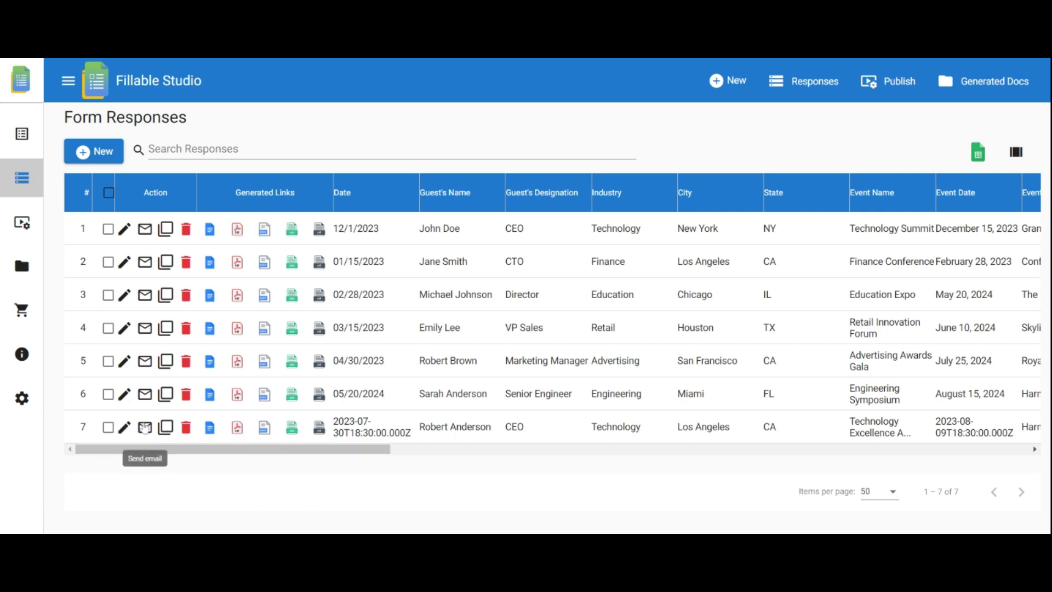
click(166, 428)
click(186, 460)
Step: Check row 7's generated Google Doc and PDF links
click(210, 428)
click(380, 473)
click(210, 427)
click(275, 497)
click(239, 428)
click(318, 467)
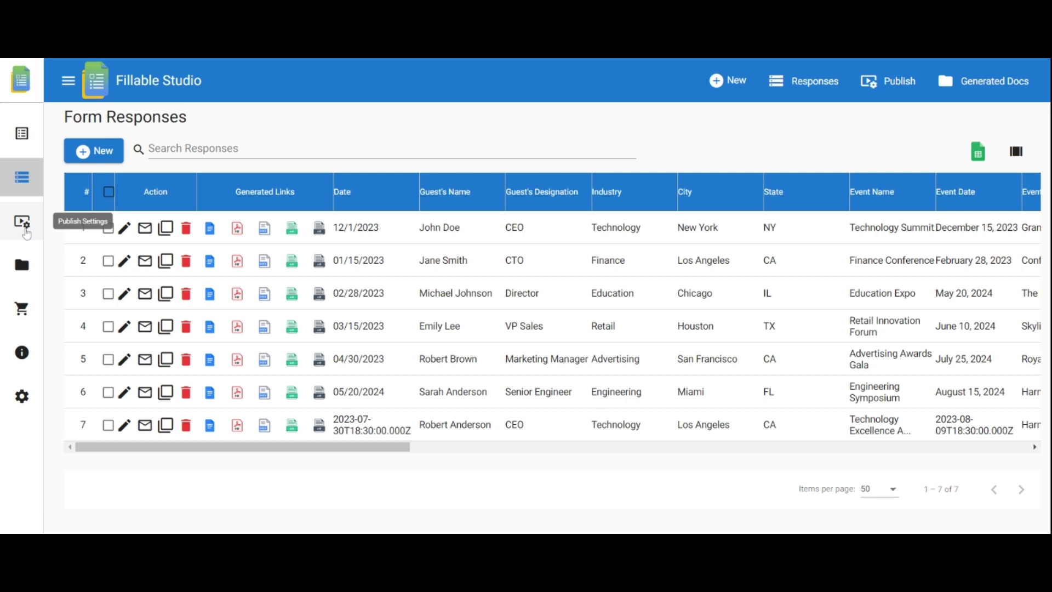
Step: Publish the Invitation Letter form and open its plain form link
click(25, 231)
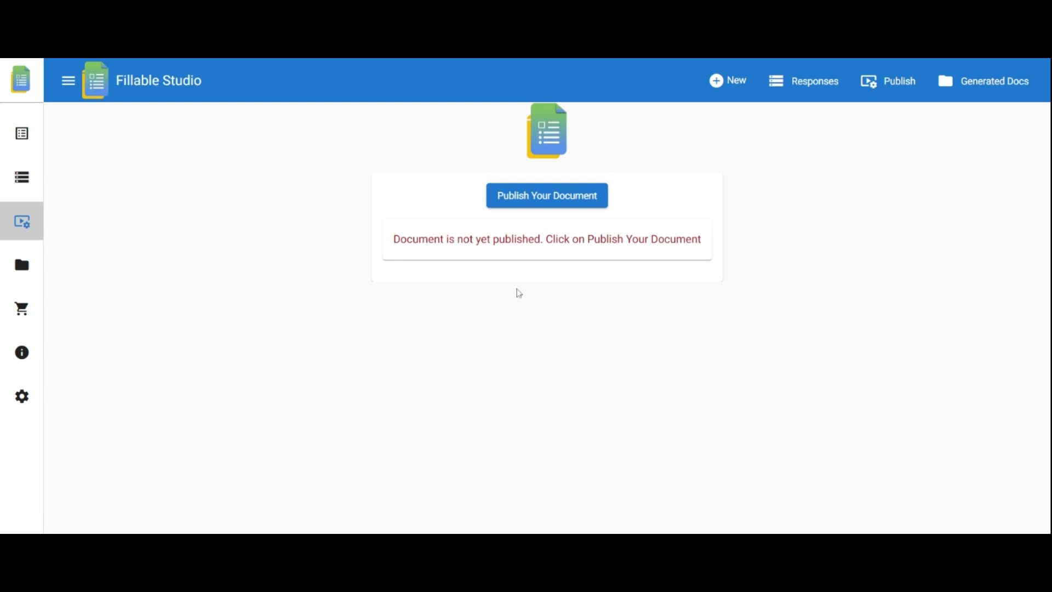
click(553, 198)
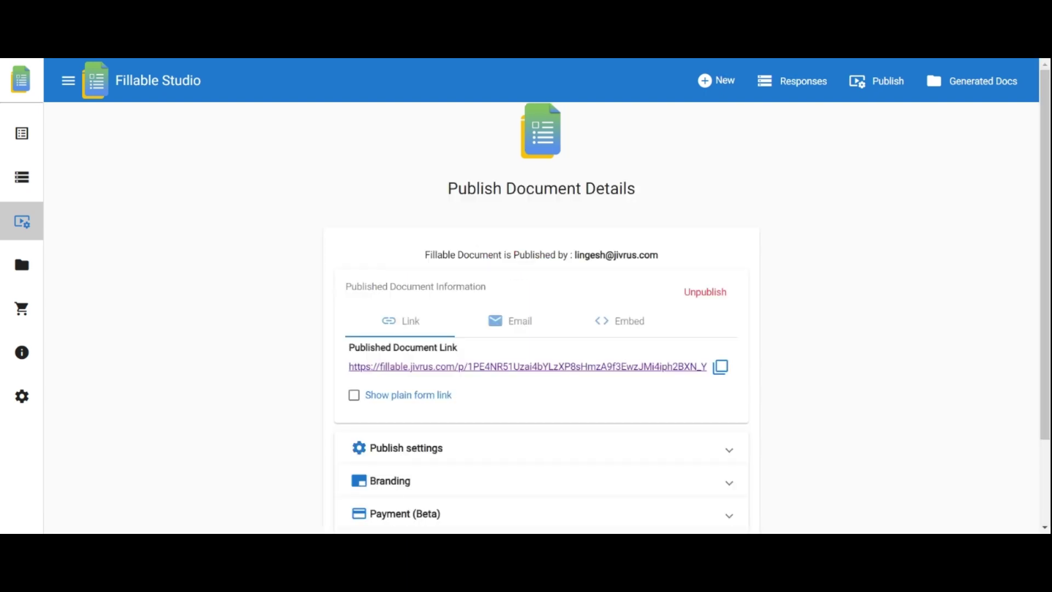
scroll(1044, 258, down, 2)
scroll(1045, 258, down, 1)
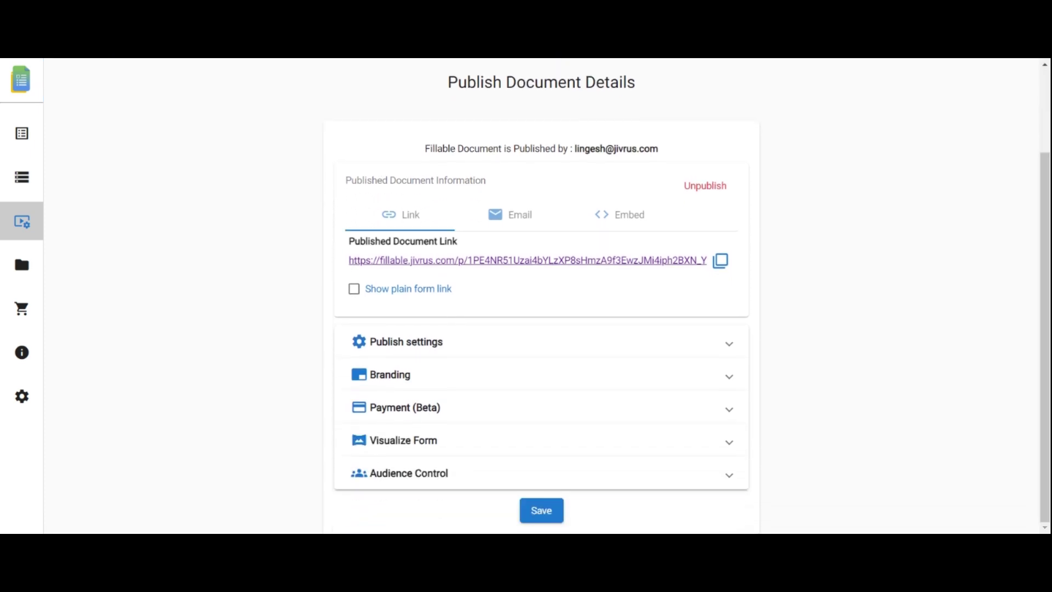
click(354, 290)
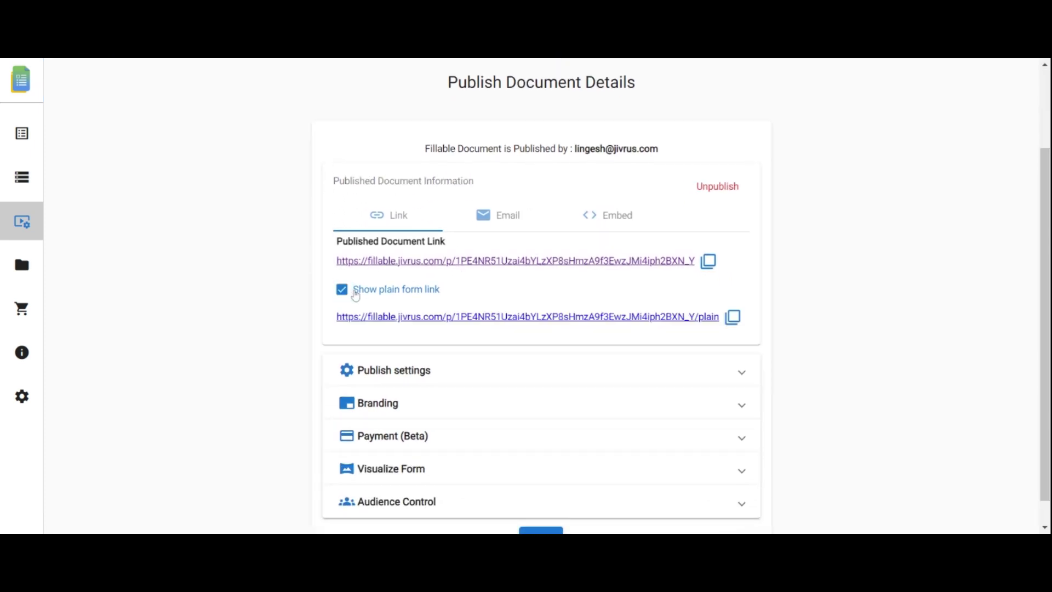
click(441, 322)
scroll(762, 252, down, 3)
scroll(1028, 207, up, 3)
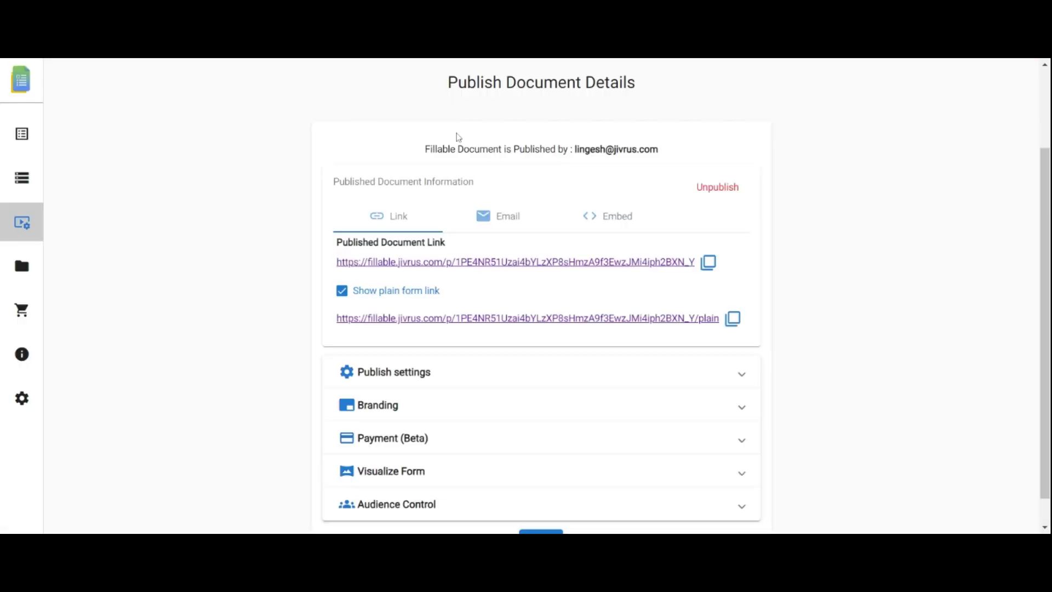
Step: Review the Email and Embed sharing options, then return to the Link view
click(501, 214)
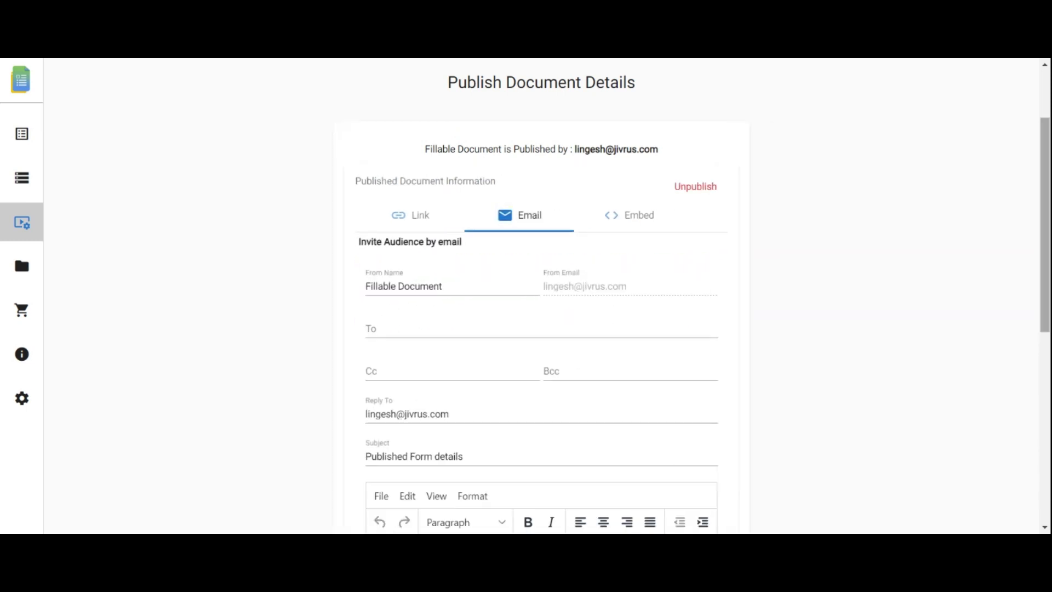
scroll(566, 351, down, 5)
scroll(816, 202, up, 5)
click(636, 208)
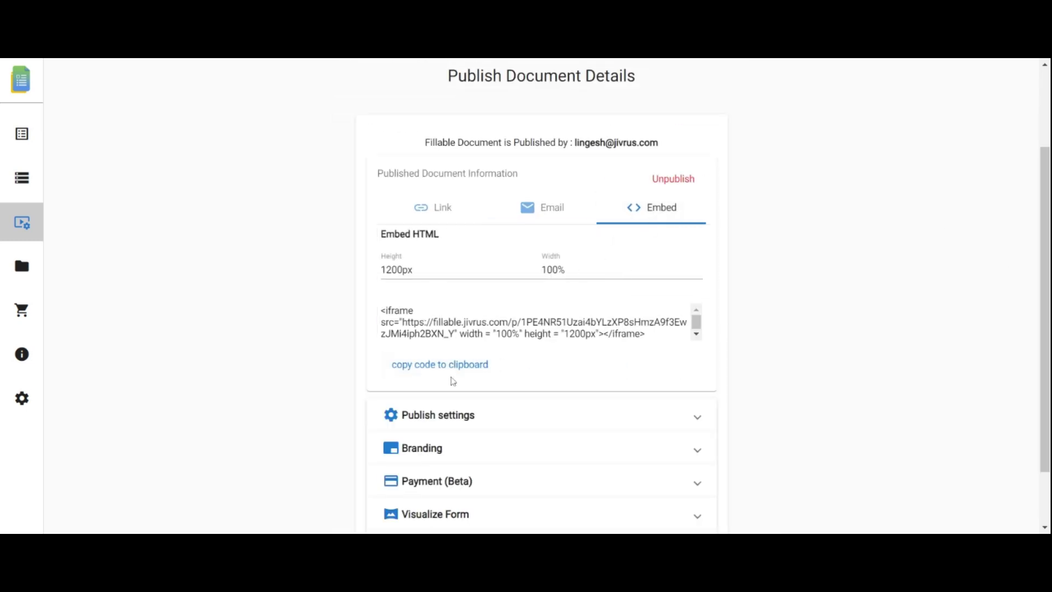
click(429, 206)
Step: In Publish settings, adjust document generation, submission emails and the Default Template - sheet email template
click(711, 366)
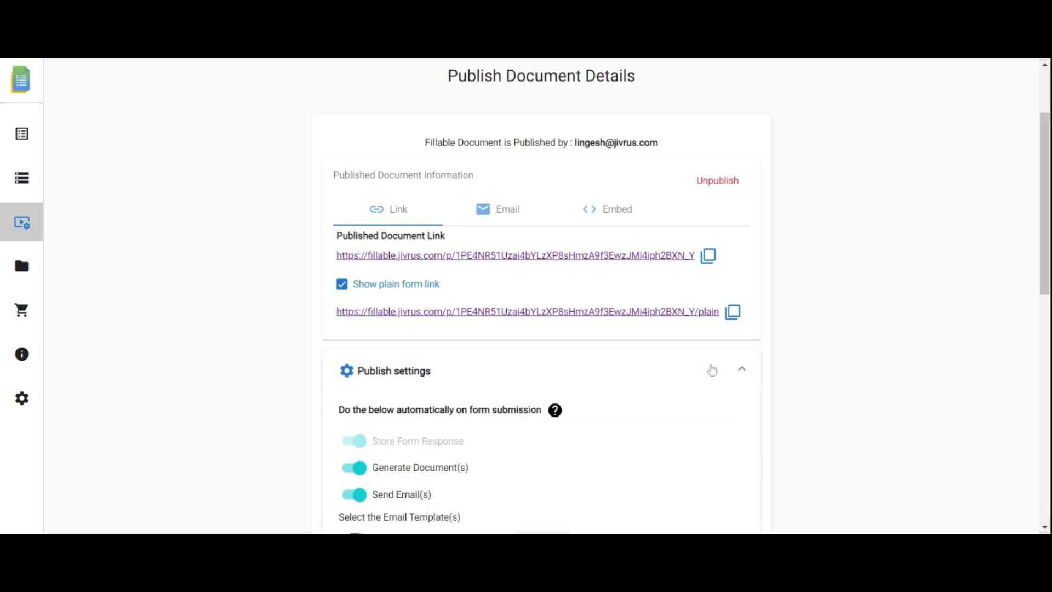
scroll(871, 325, down, 3)
click(356, 296)
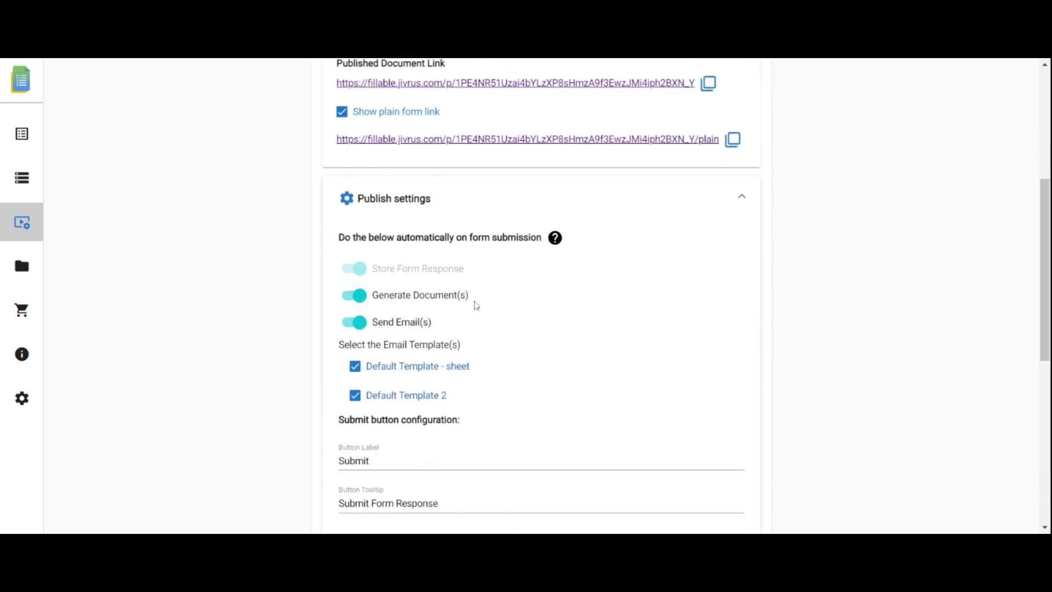
click(357, 322)
click(356, 323)
click(362, 373)
scroll(438, 403, down, 1)
Step: Set the button label to Submit Letter and edit the success heading and message
click(401, 407)
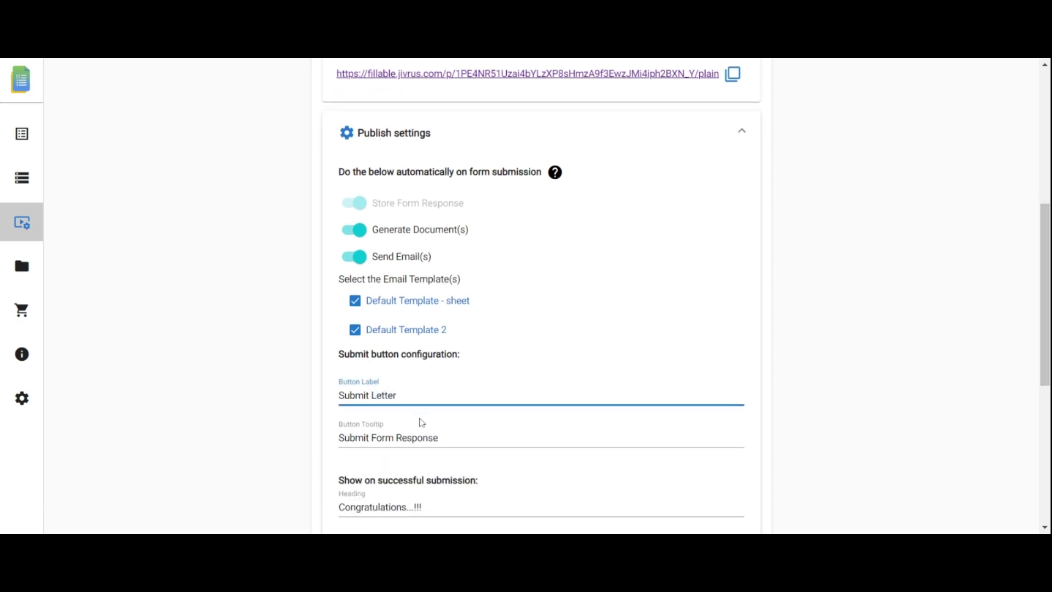
click(429, 428)
scroll(907, 425, down, 2)
click(409, 405)
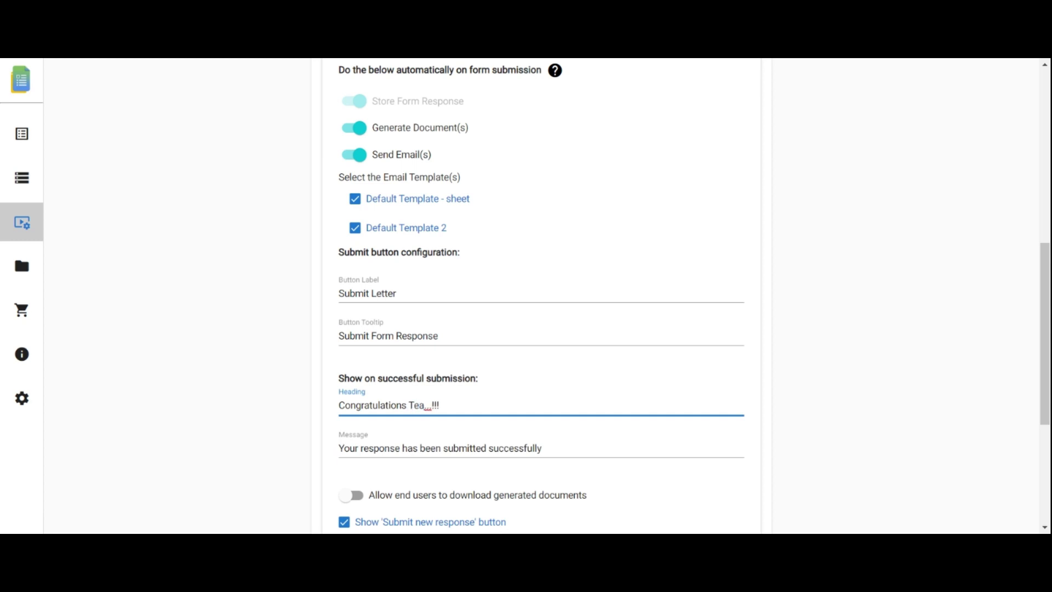
click(541, 448)
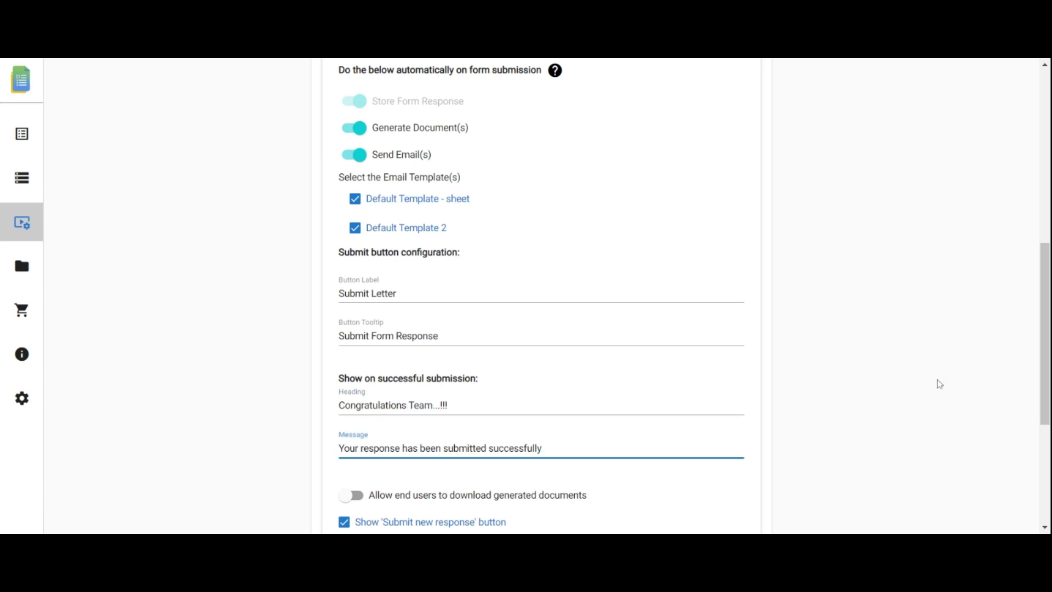
scroll(1034, 373, down, 2)
Step: Allow PDF, RTF and DOCX downloads plus a submit-new-response option, keeping website redirect off
click(354, 356)
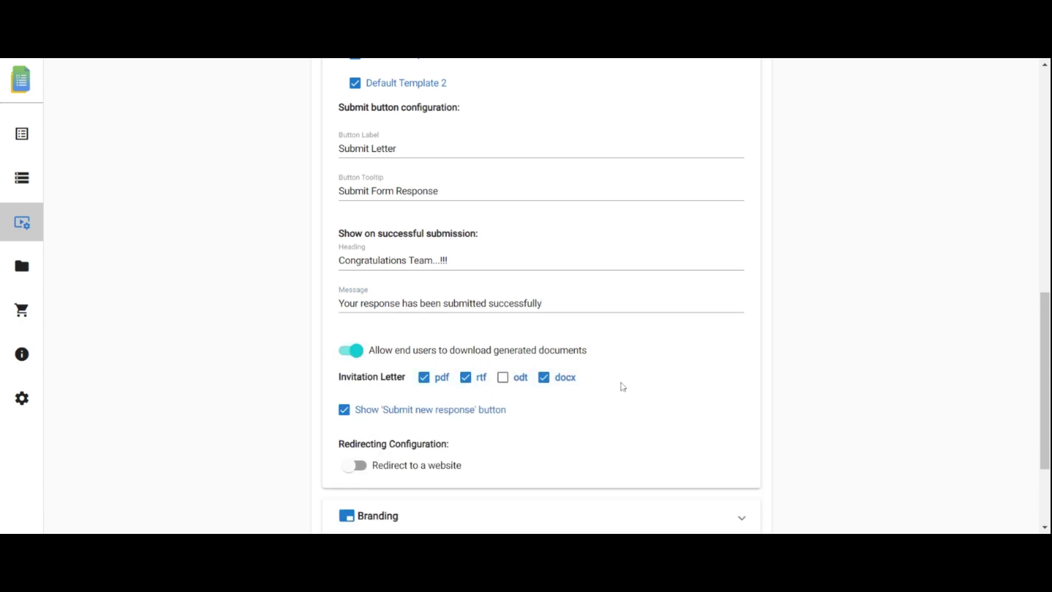
scroll(399, 352, down, 1)
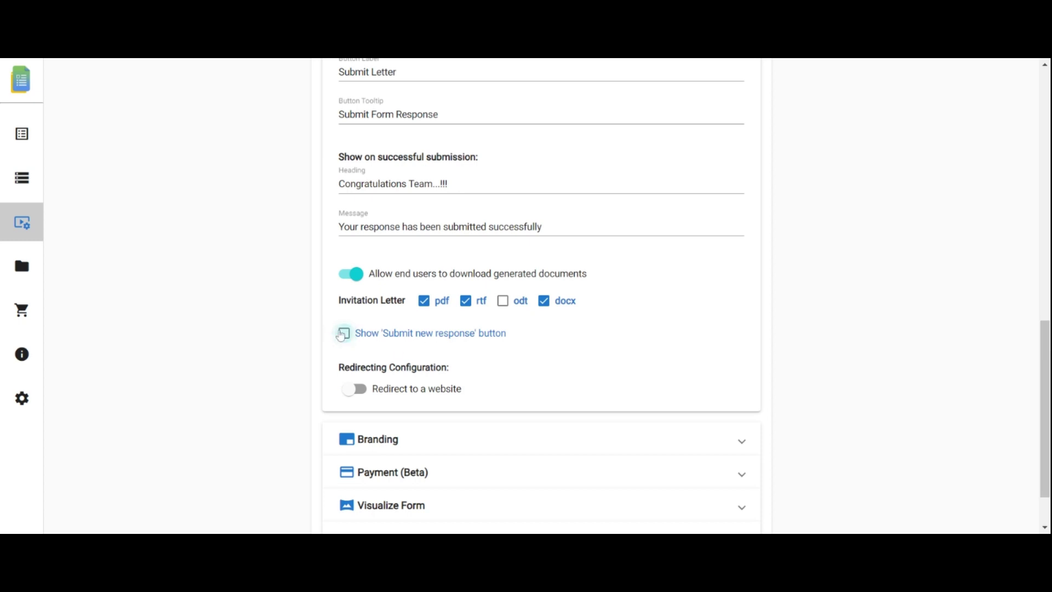
click(340, 334)
click(350, 390)
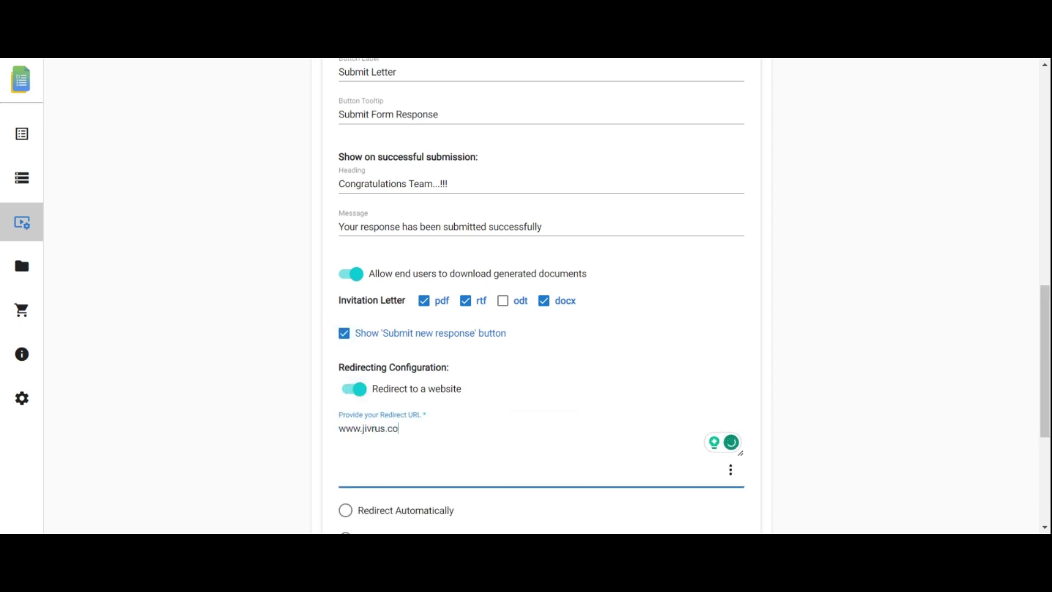
scroll(484, 271, down, 1)
click(354, 187)
click(733, 383)
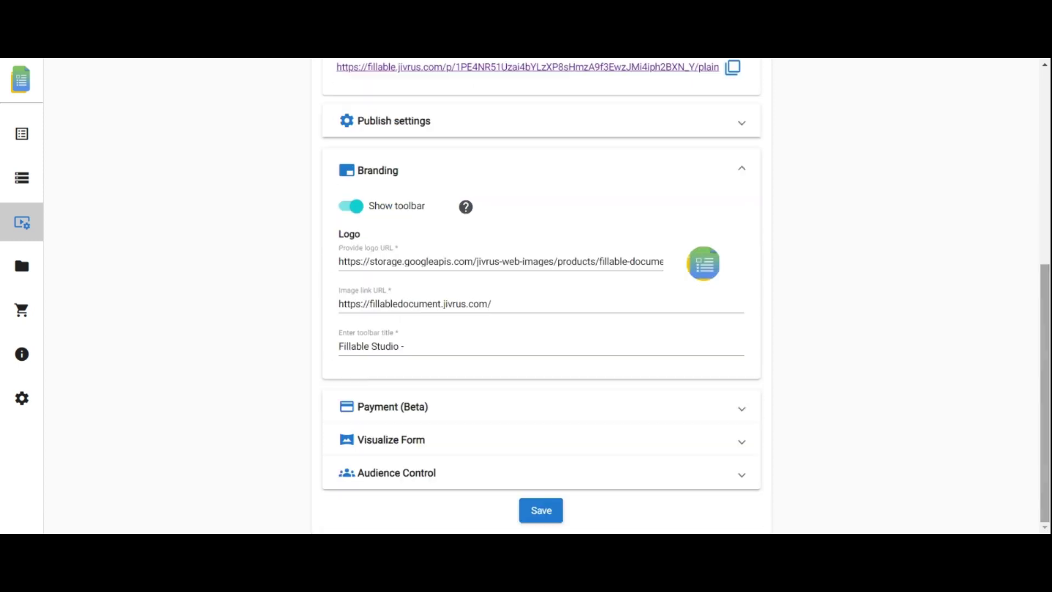
Step: Try the payment options (USD, PayPal, Stripe) but leave payment on submission turned off
click(742, 169)
click(725, 409)
scroll(538, 293, down, 2)
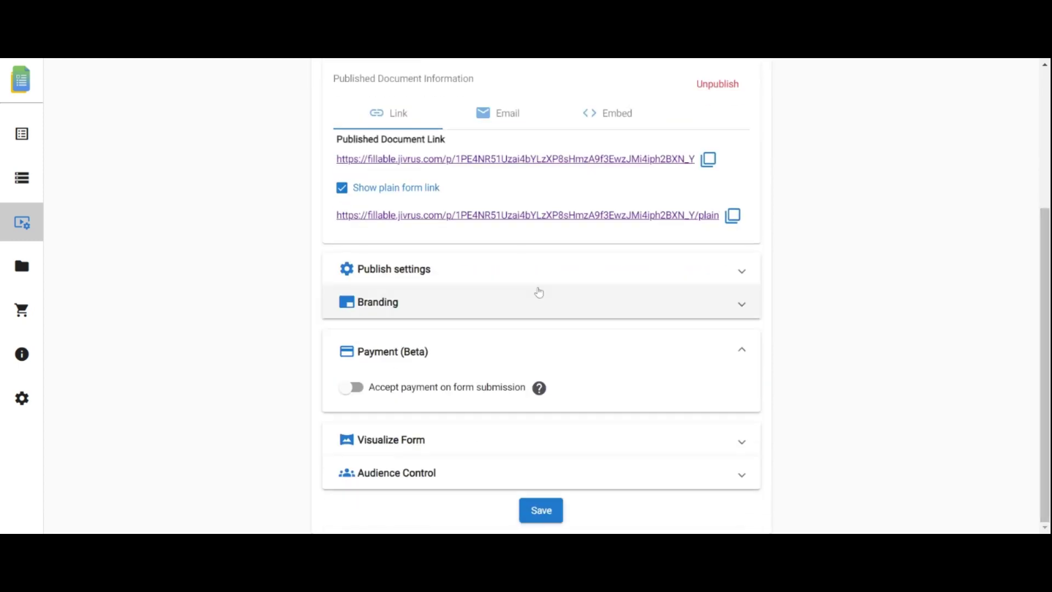
click(356, 399)
scroll(455, 329, down, 4)
click(456, 285)
click(496, 444)
click(420, 431)
click(359, 431)
click(421, 431)
click(371, 231)
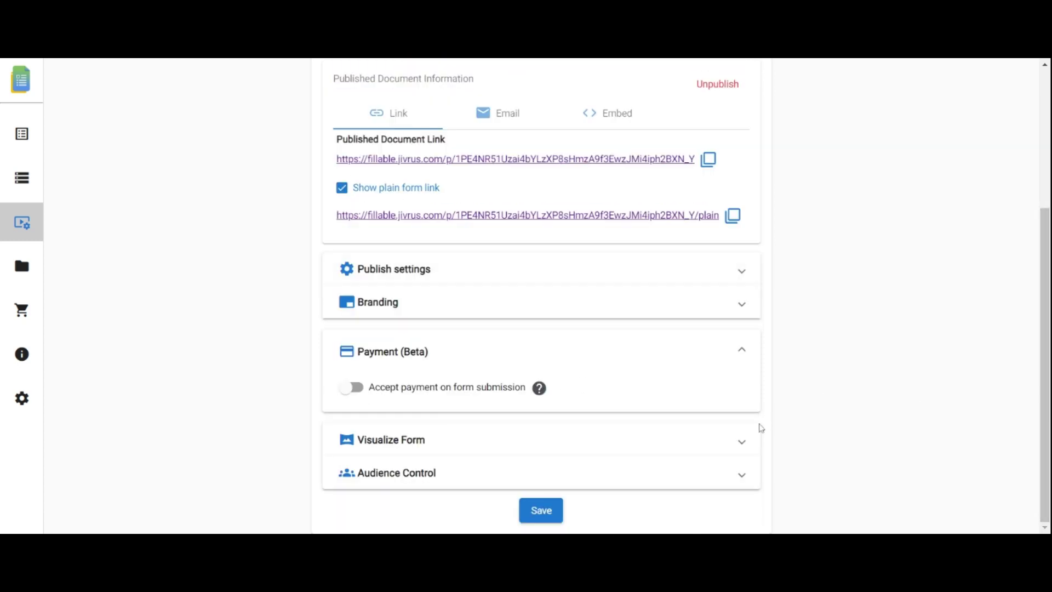
Step: Enable full screen for the published form under Visualize Form
click(745, 438)
scroll(799, 437, down, 3)
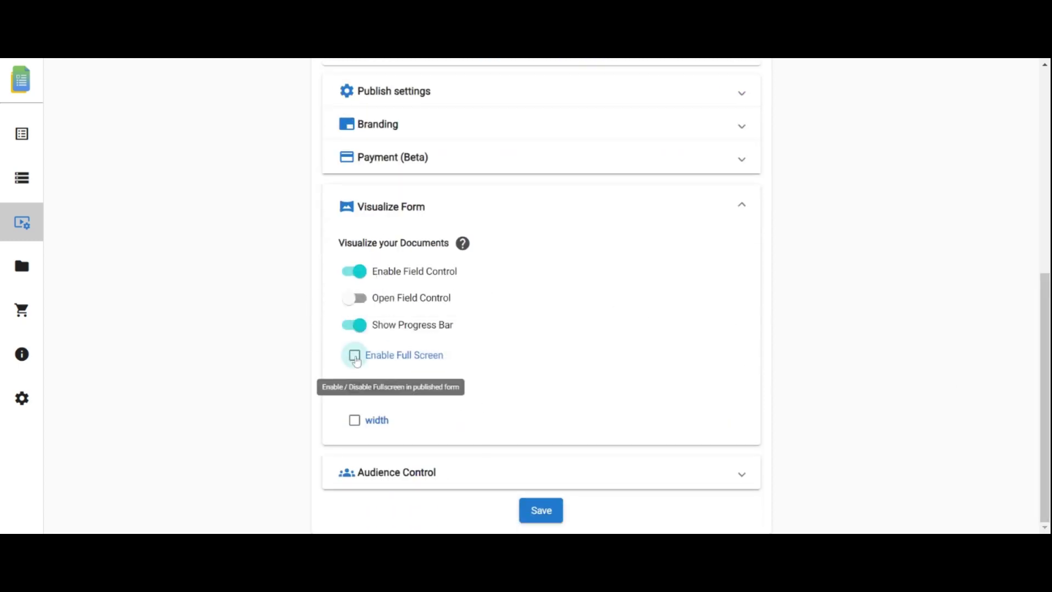
click(355, 357)
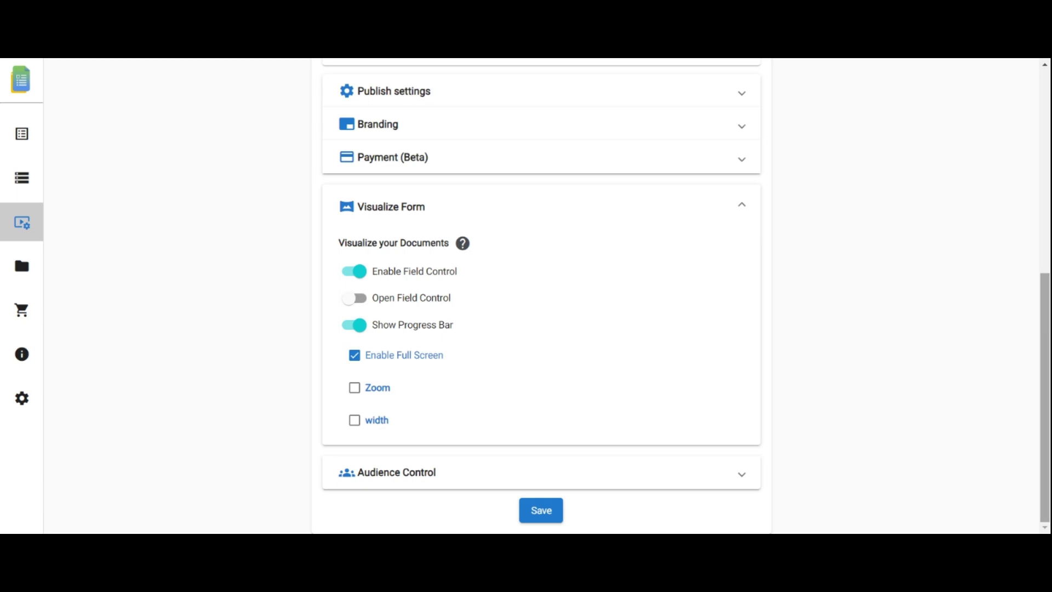
click(740, 208)
Step: Require Google login, allow only one listed email address, and cap submissions at 2
click(742, 472)
scroll(603, 461, down, 2)
click(356, 439)
scroll(814, 355, down, 2)
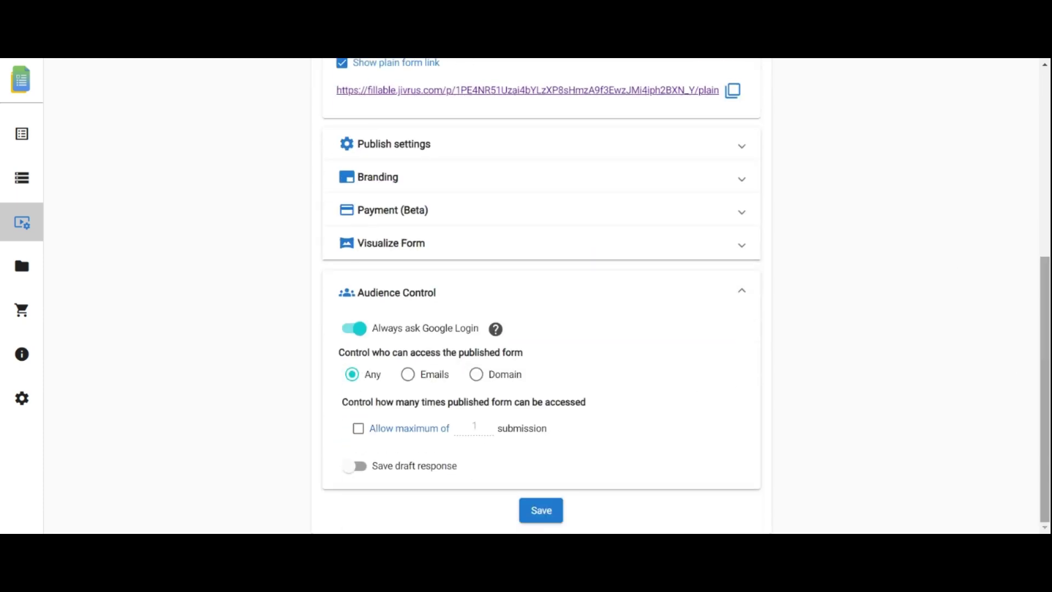
click(412, 378)
click(407, 379)
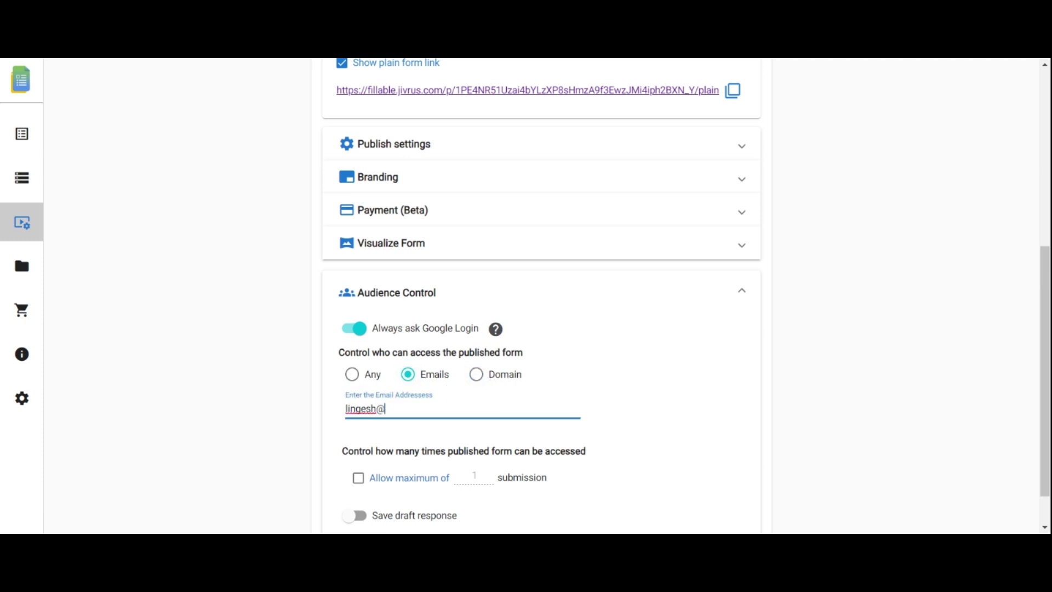
key(Return)
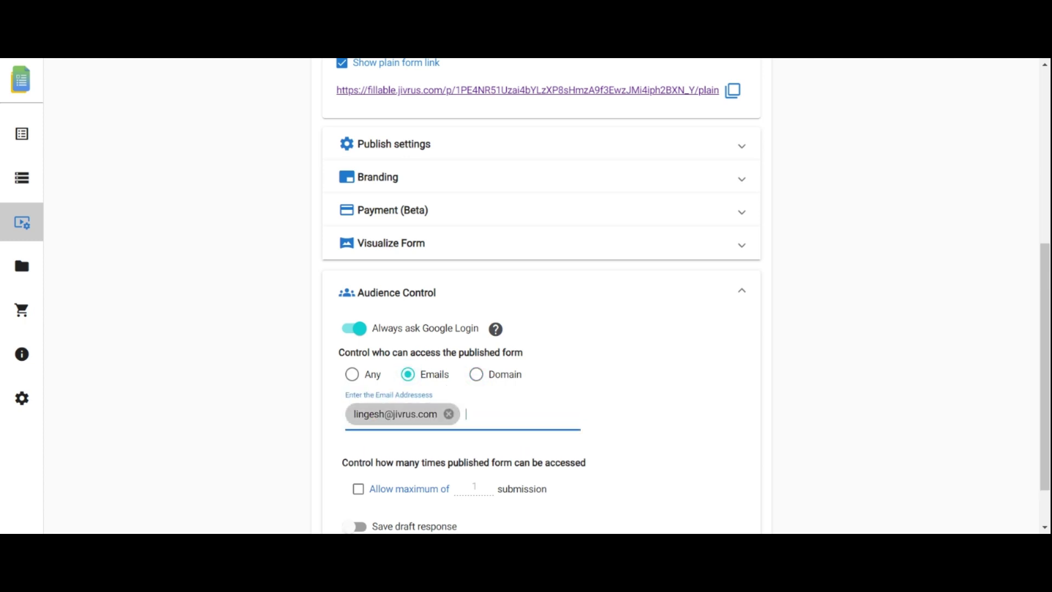
scroll(1036, 362, down, 1)
click(359, 429)
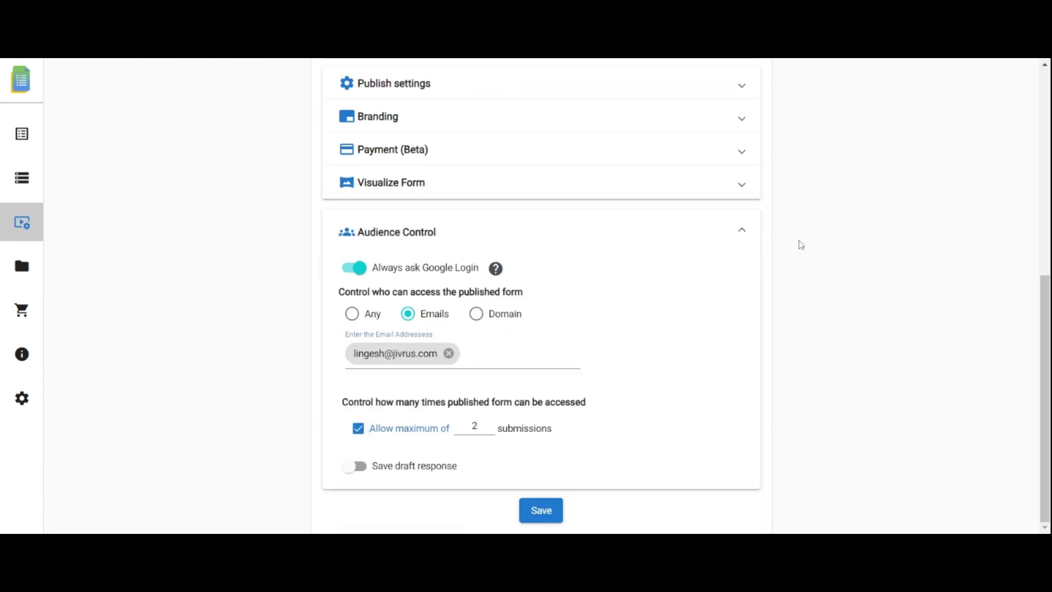
click(744, 236)
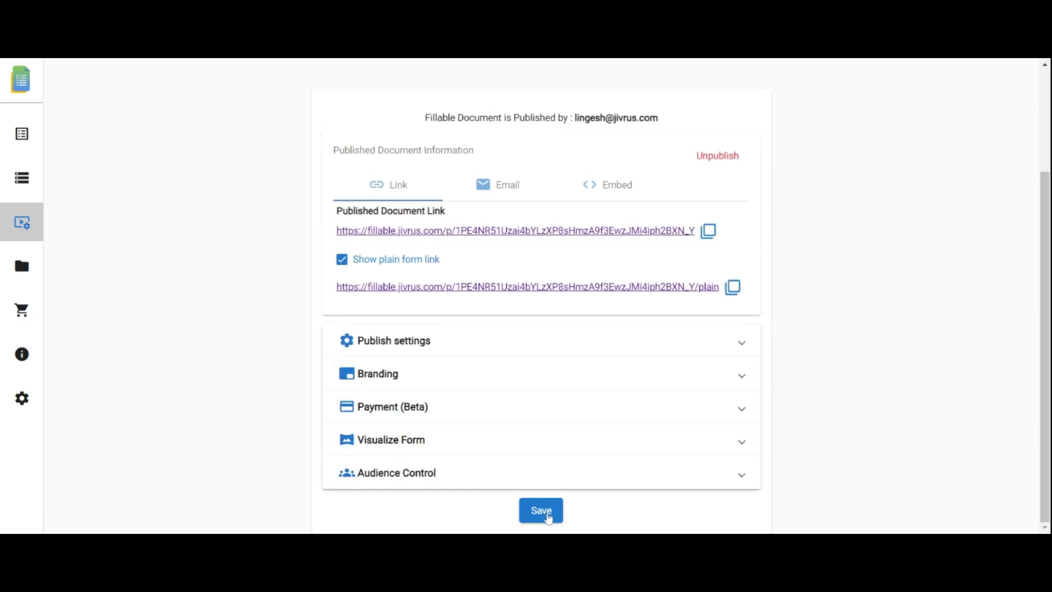
Step: Save the publish settings, then enter the chief guest's name, VP Sales, Marketing, and 5 August 2023
click(549, 518)
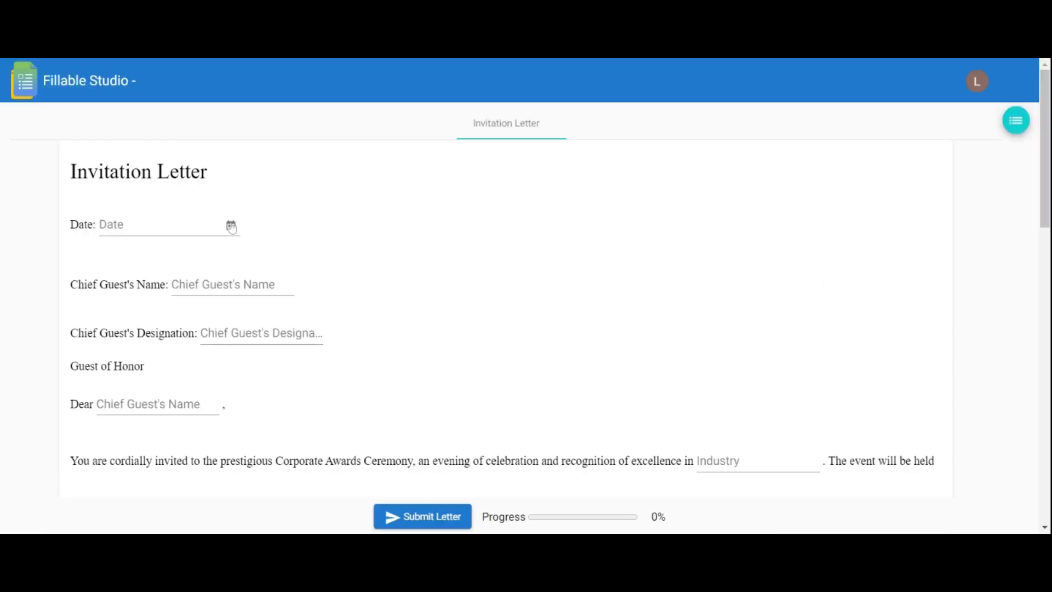
click(230, 284)
key(Tab)
text(VP Sales)
scroll(595, 514, down, 3)
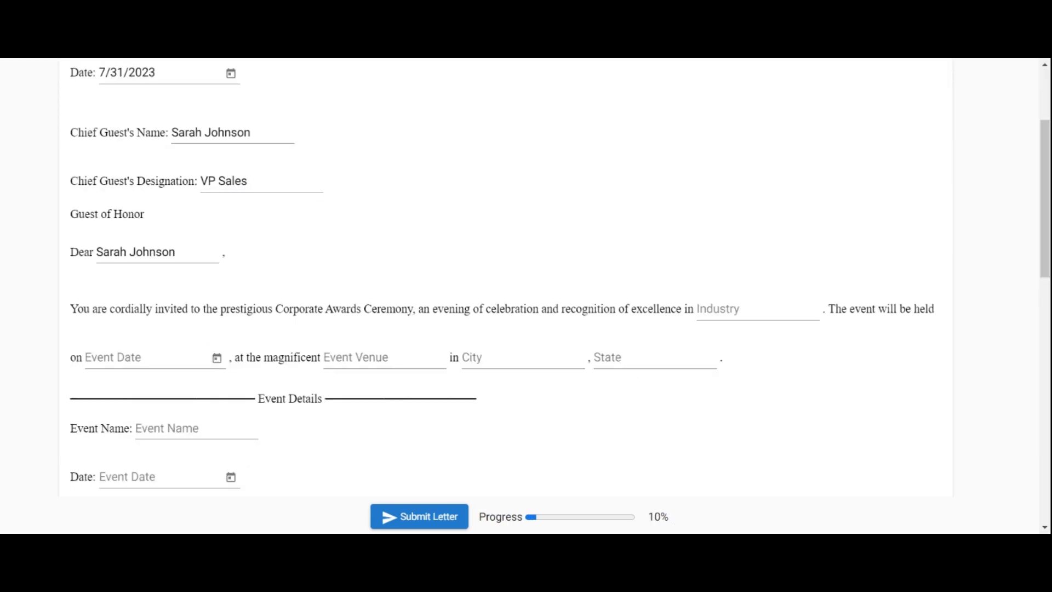
click(761, 323)
text(Marketing)
click(217, 358)
click(268, 120)
click(268, 204)
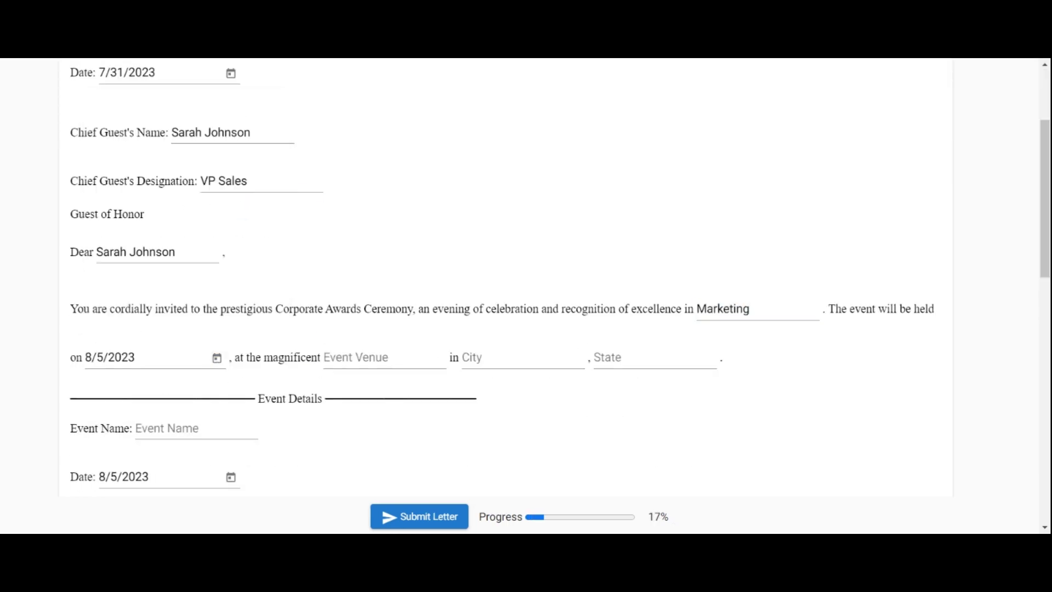
Step: Fill the venue as Ocean View Resort, Miami, FL
key(Tab)
text(Ocean View Resort)
key(Tab)
text(Miami)
key(Tab)
text(FL)
scroll(669, 523, down, 3)
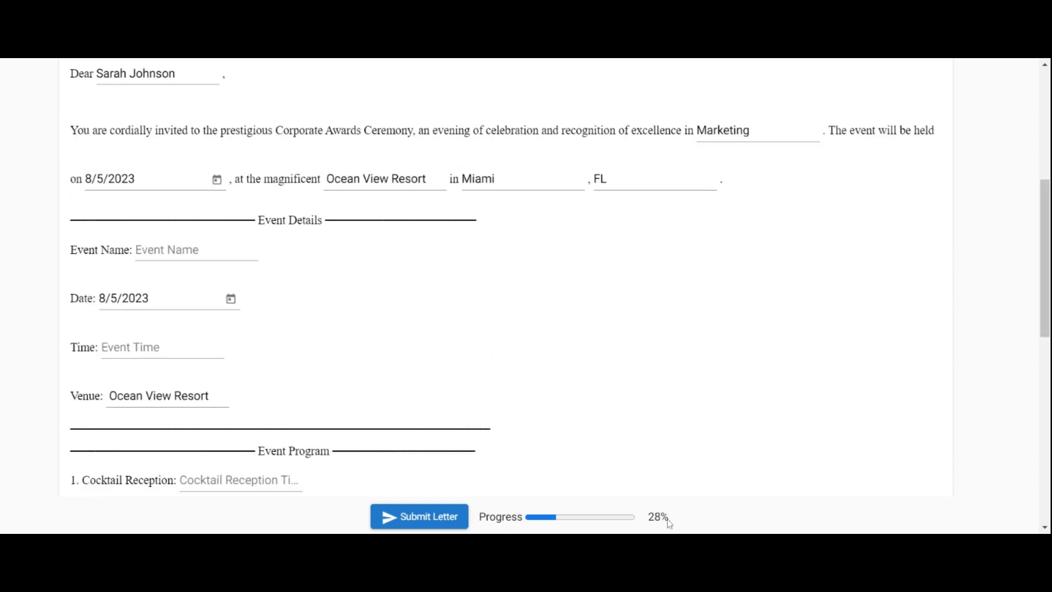
Step: Enter Marketing Excellence Awards at 7.30 PM, with times 7.00 PM, 8.00 PM, 9, and Marketing awardees
key(Tab)
text(Marketing Excellence Awards)
key(Tab)
text(7.30 PM)
scroll(526, 296, down, 4)
key(Tab)
text(7.00 PM)
key(Tab)
text(8.)
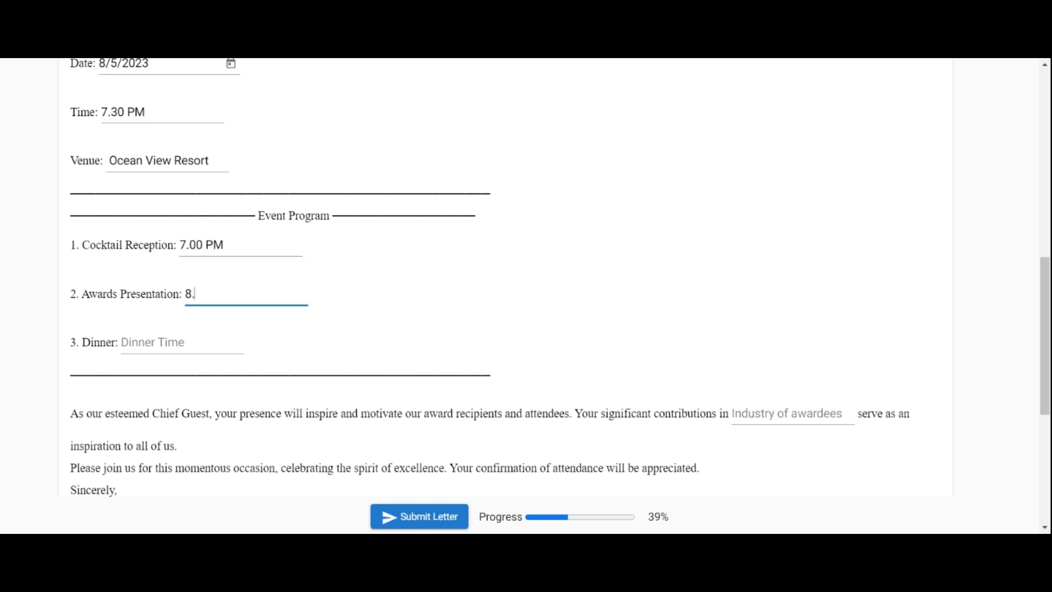
text(00 PM)
key(Tab)
text(9)
scroll(526, 296, down, 4)
key(Tab)
text(Marketing)
Step: Add the sender's name, Event Organizer, ABC Enterprises and a contact e-mail, then submit the letter
scroll(526, 295, down, 2)
key(Tab)
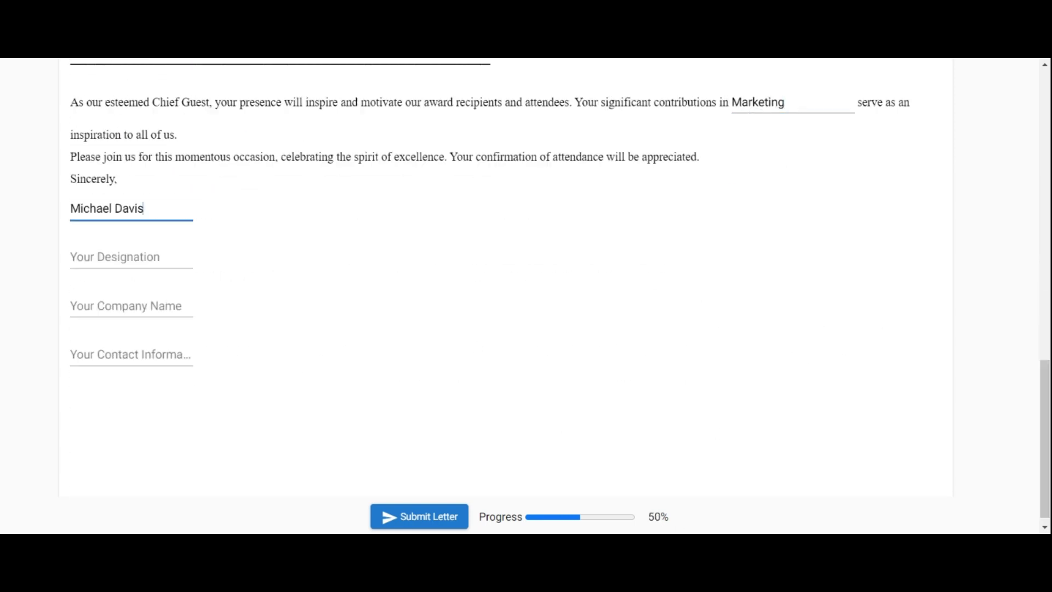
key(Tab)
text(Event Organizer)
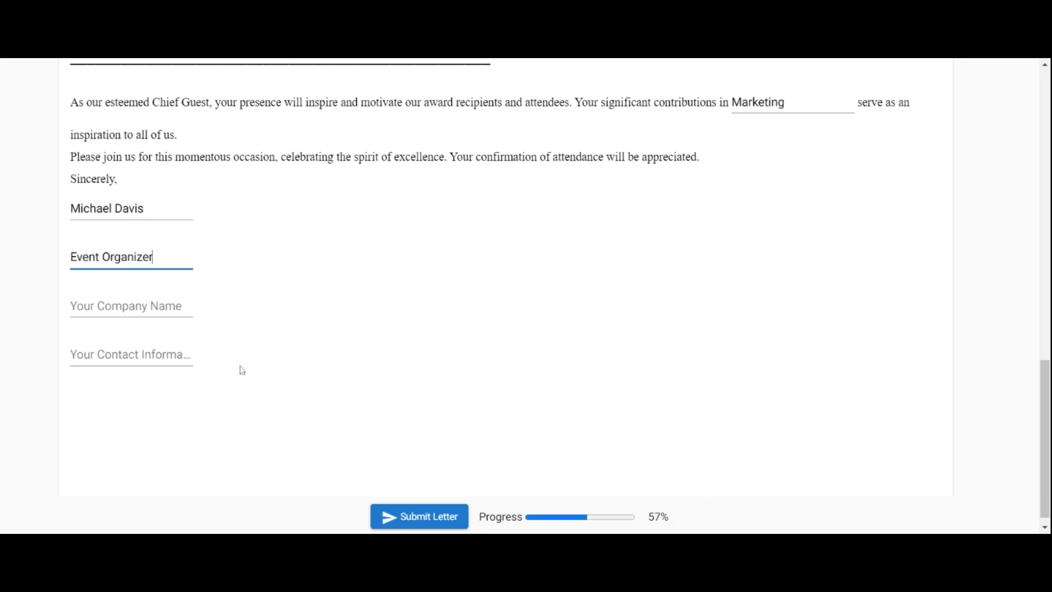
key(Tab)
text(ABC Enterprises)
key(Tab)
scroll(164, 342, up, 1)
scroll(131, 356, down, 1)
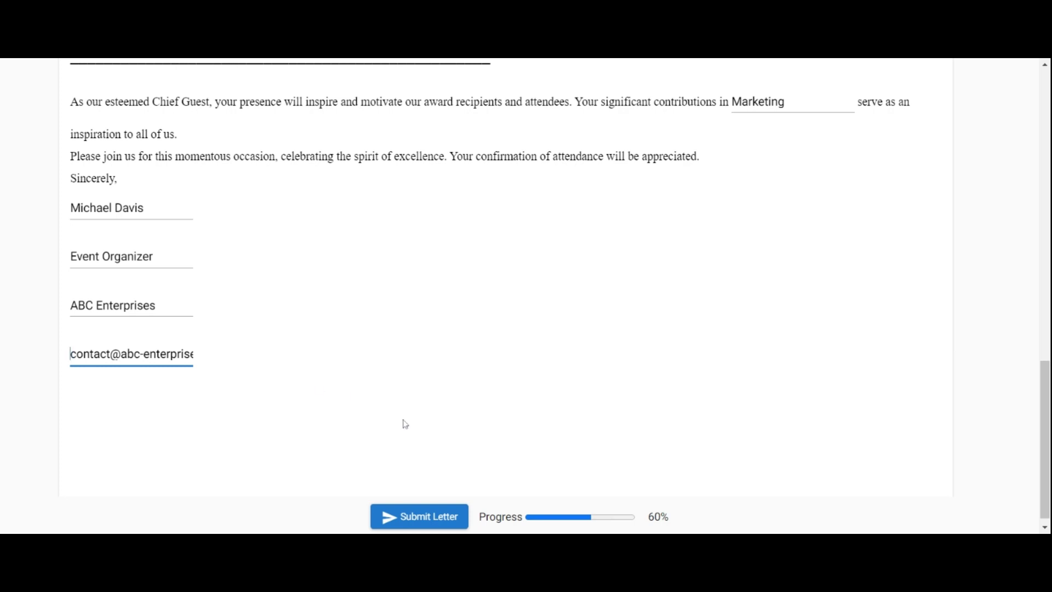
click(442, 520)
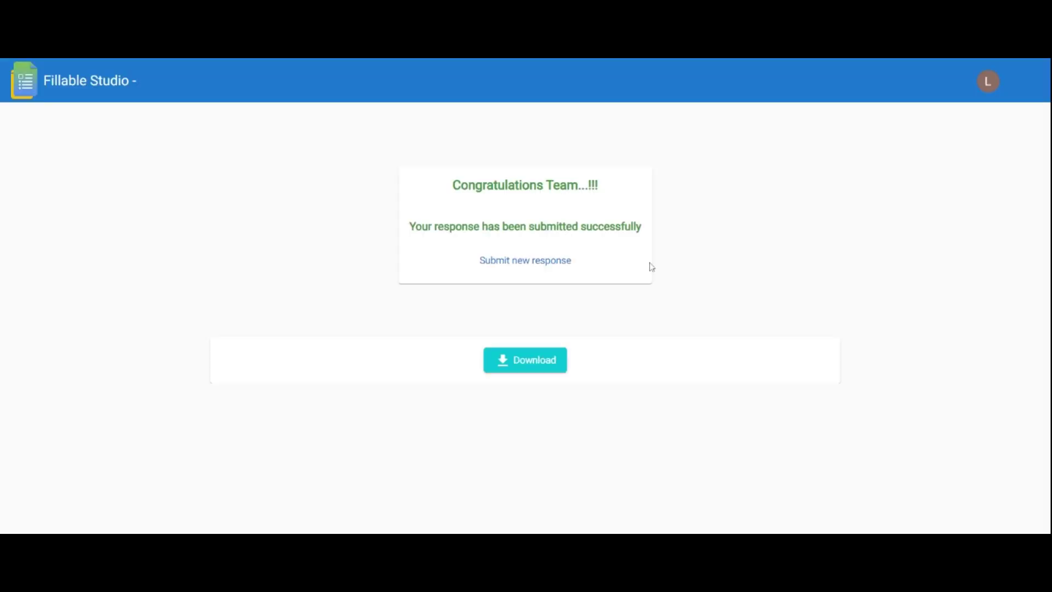
Step: Download the letter PDF and scroll through its Marketing Excellence Awards details
click(535, 361)
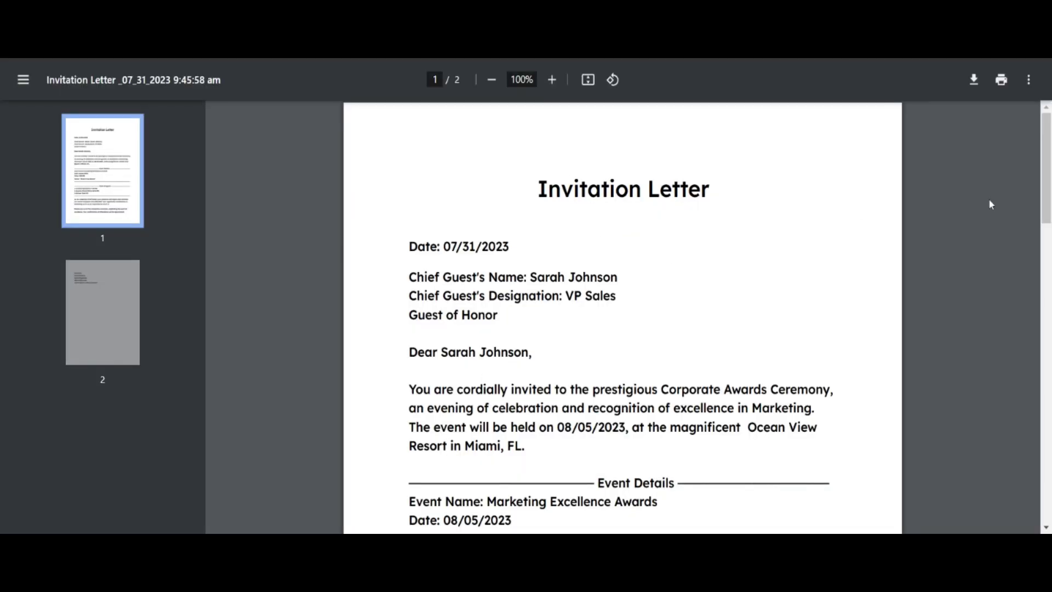
drag(1046, 164, 1018, 169)
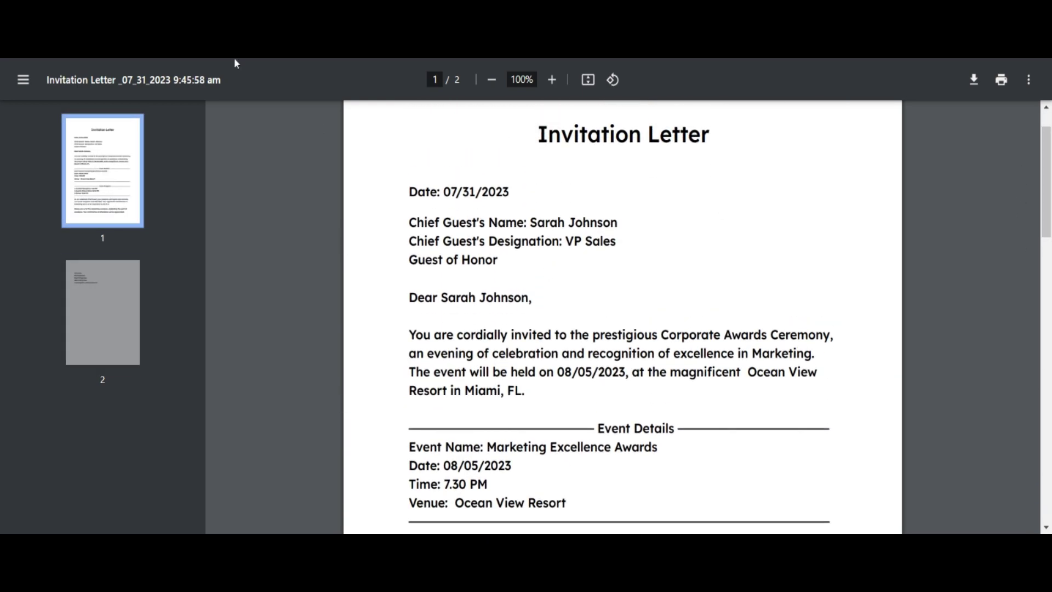